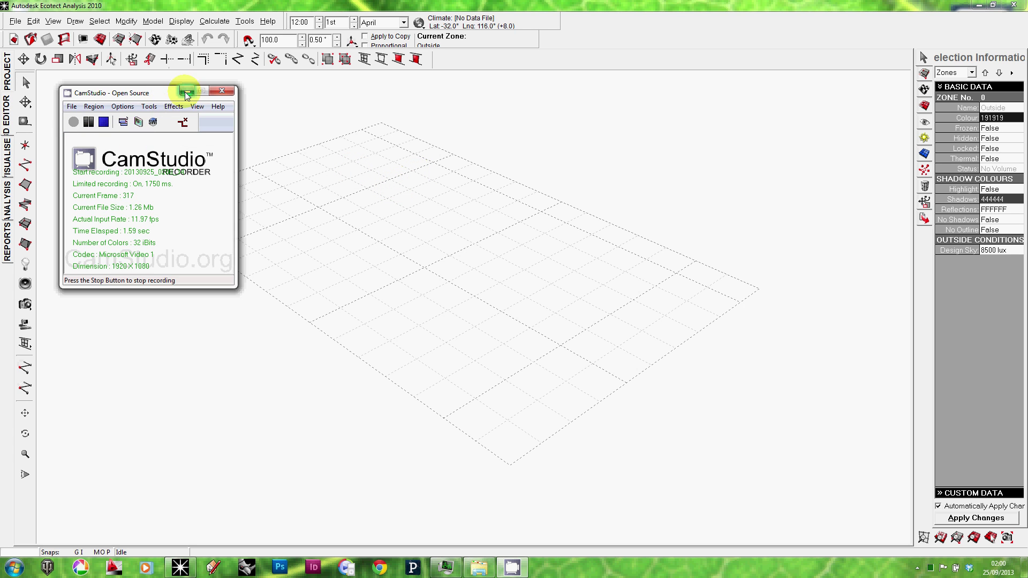
Draw a rectangular zone 5000 mm along X and 3000 mm along Y from X 2000, Y 2000, and accept the name Zone 1
click(186, 92)
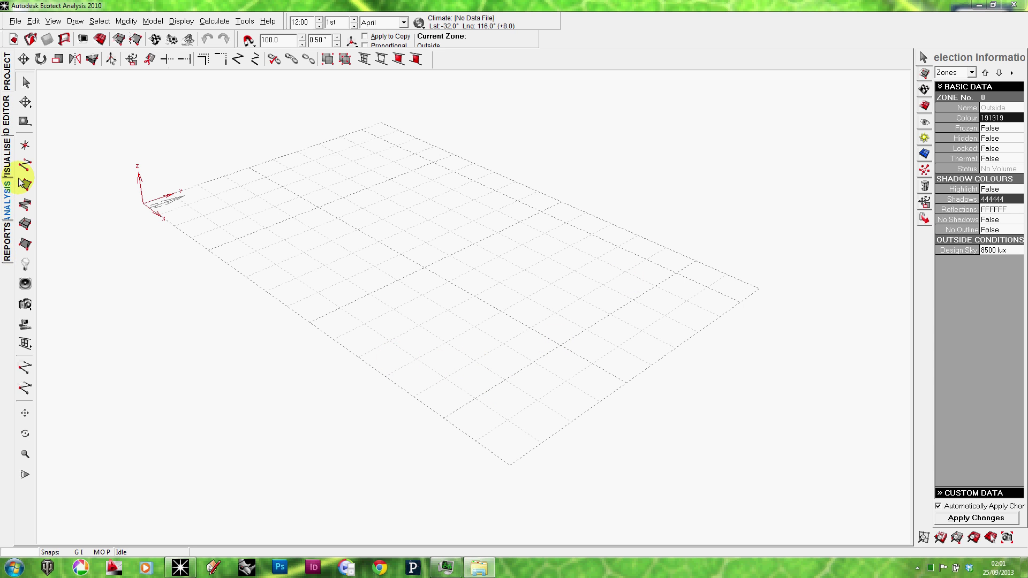
click(26, 226)
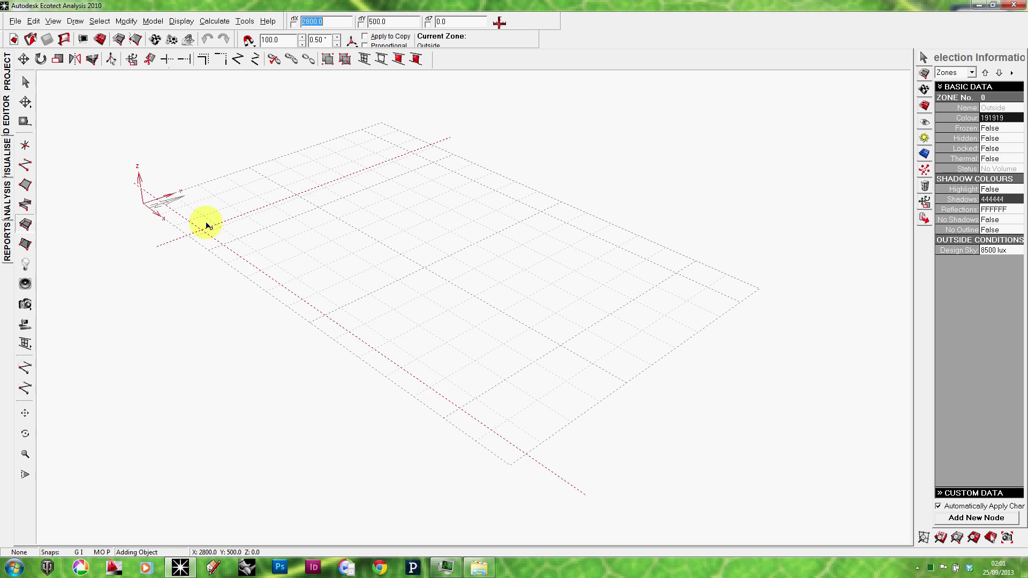
click(231, 207)
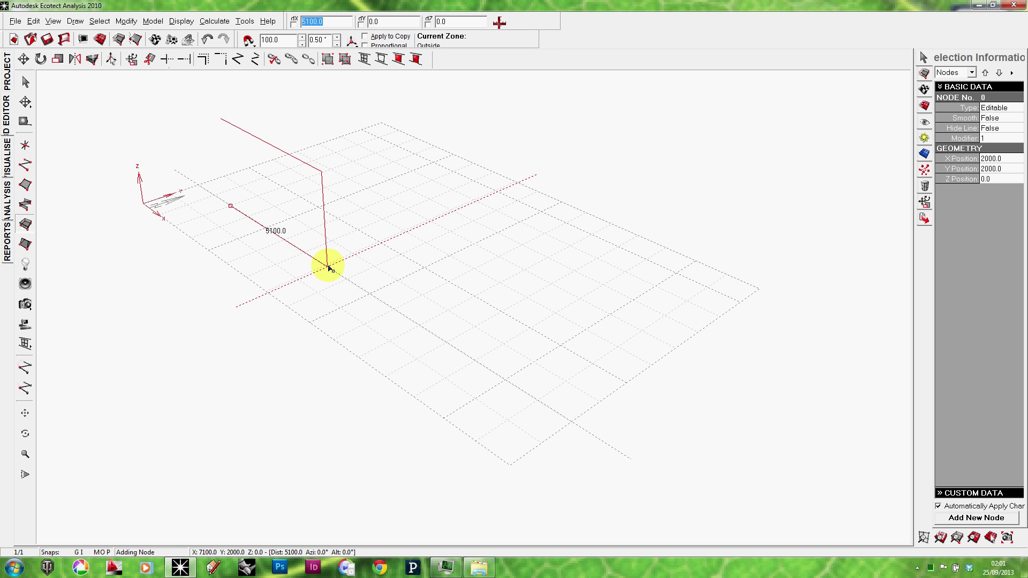
click(326, 266)
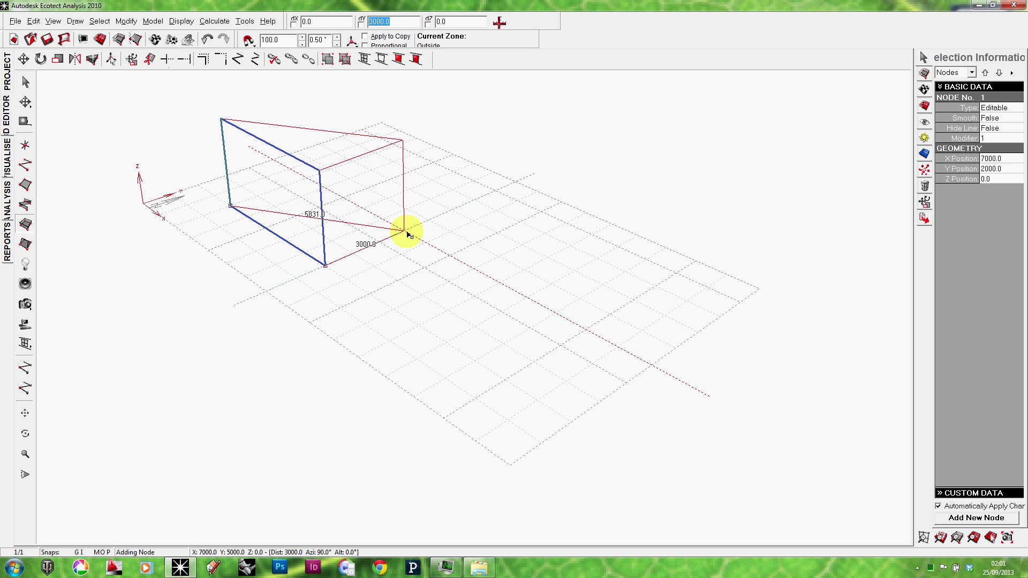
click(407, 234)
mouse_move(379, 223)
right_down()
mouse_move(337, 214)
mouse_move(340, 238)
mouse_move(284, 142)
mouse_move(363, 210)
right_up()
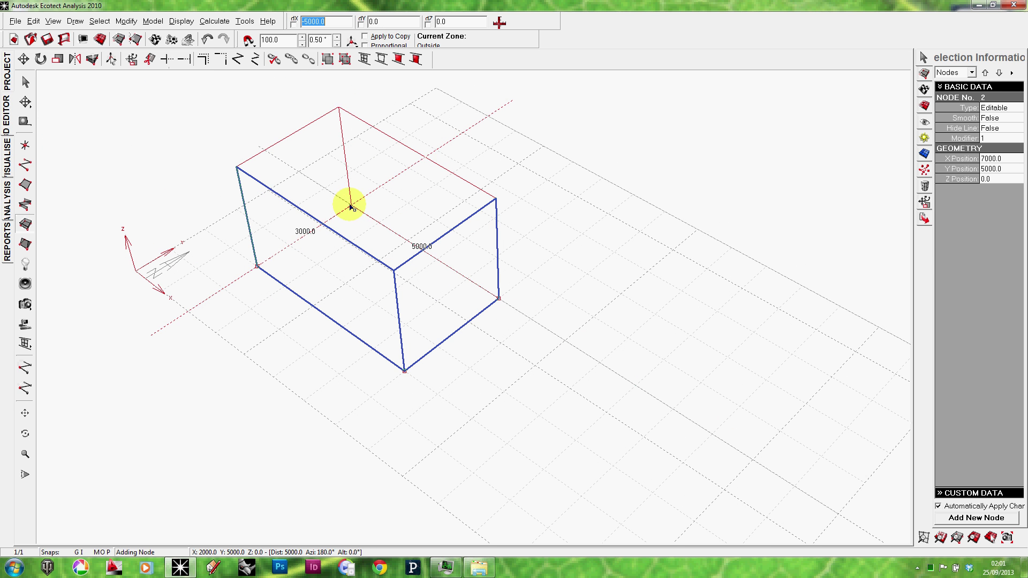
click(351, 207)
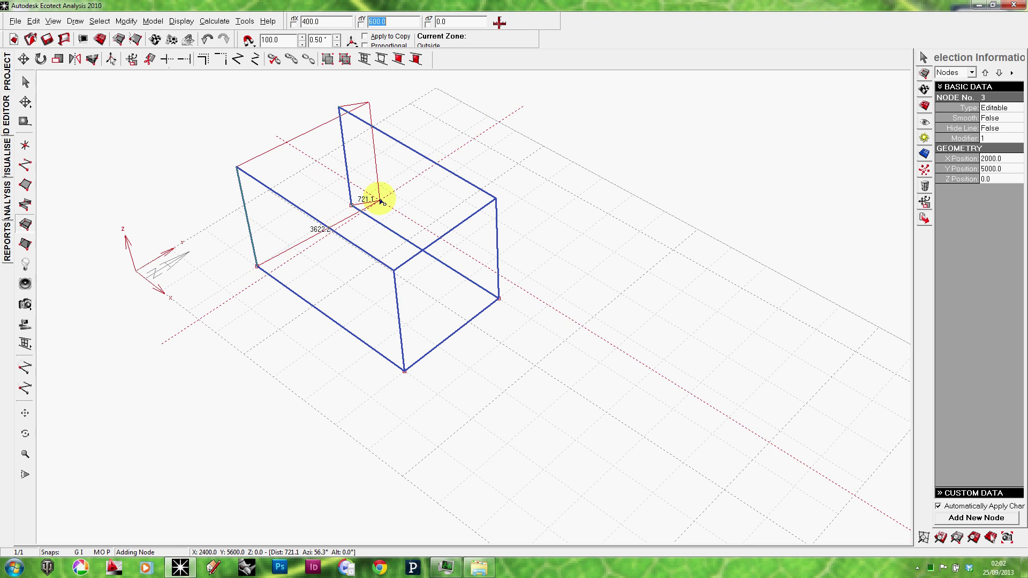
key(Escape)
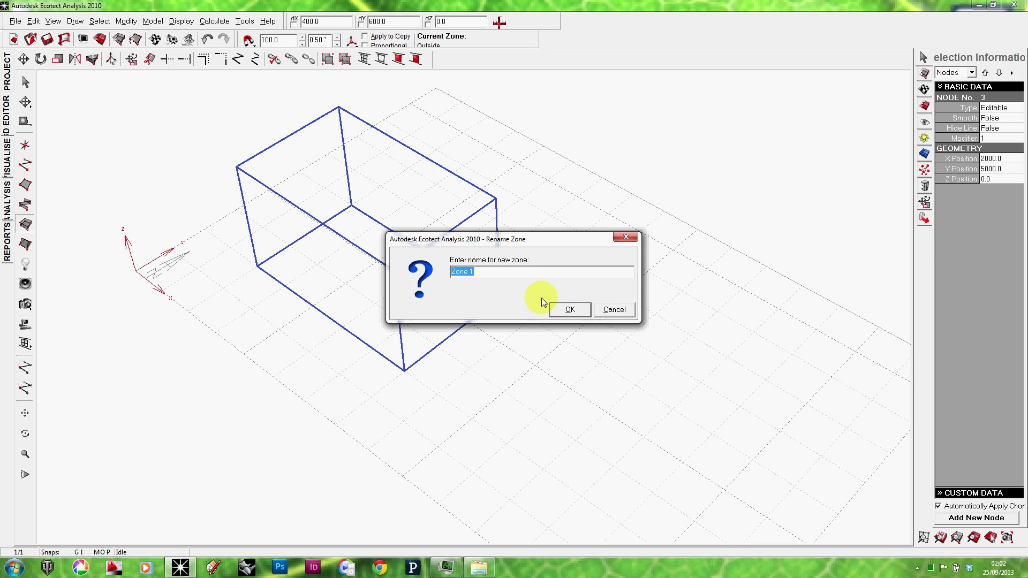
click(567, 313)
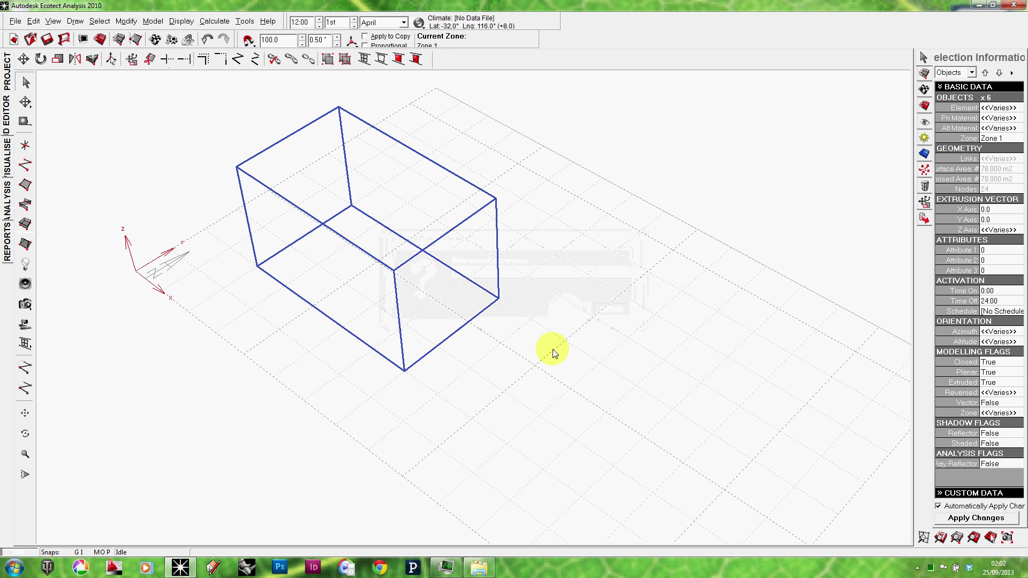
Fit the zone in the view, examine it as a shaded solid, and return to the wireframe editor
right_drag(482, 351, 500, 299)
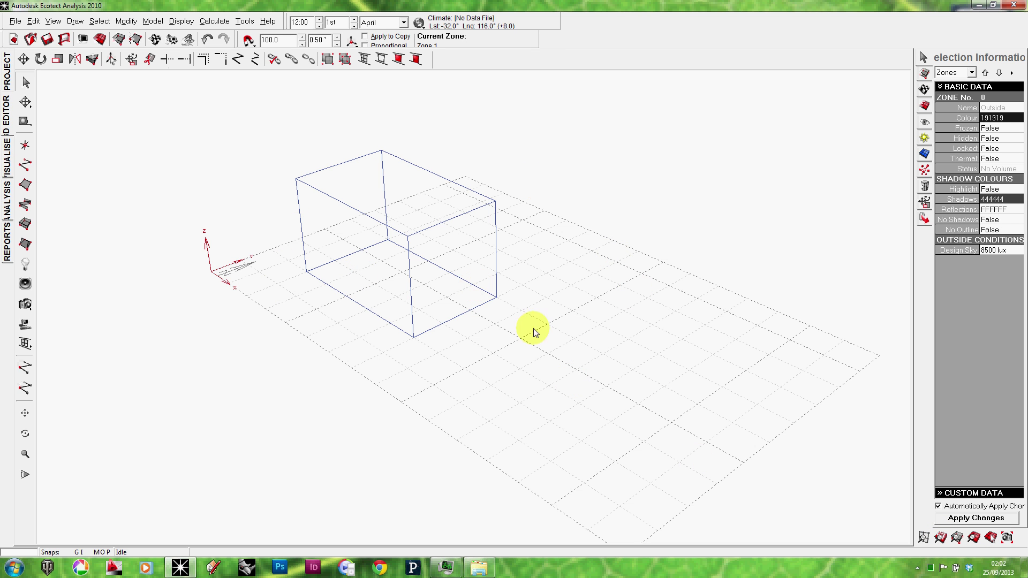
right_drag(402, 283, 497, 314)
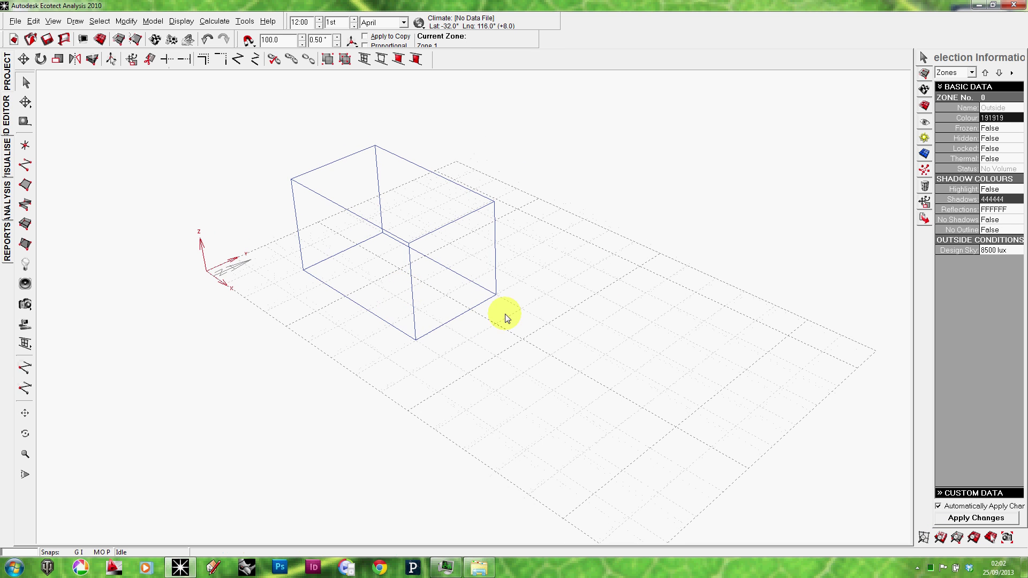
click(940, 538)
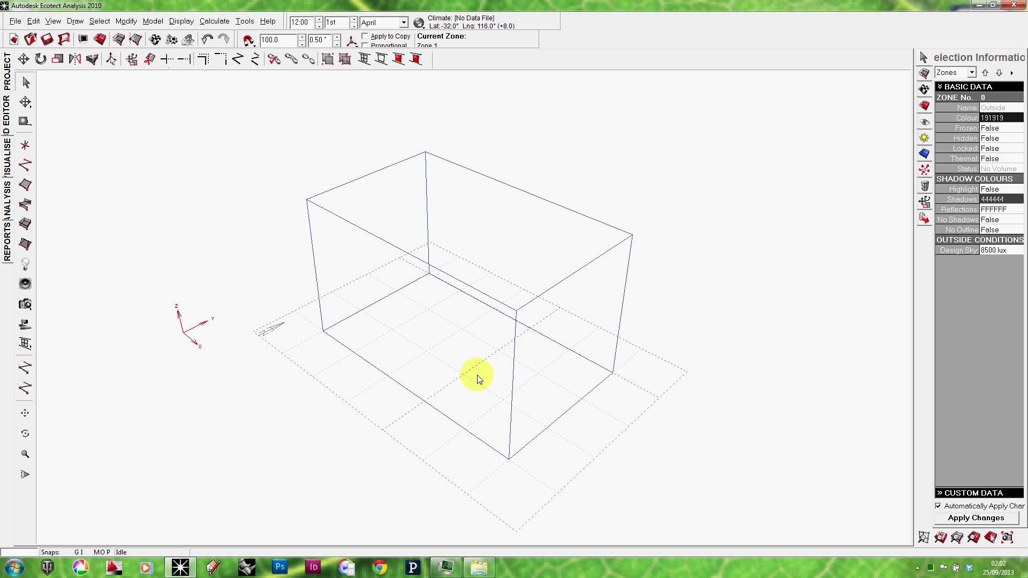
right_drag(472, 374, 463, 340)
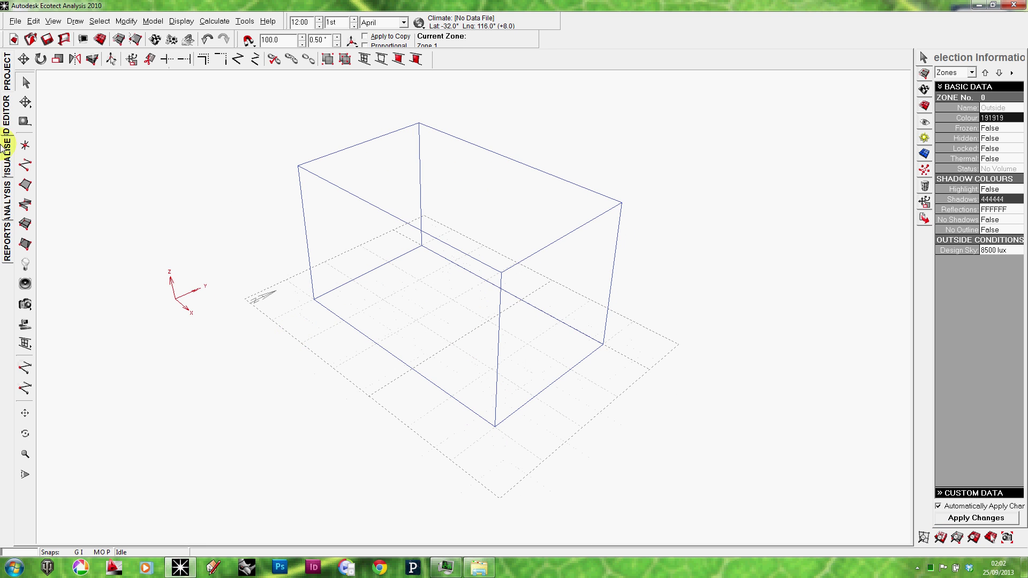
click(7, 169)
right_drag(431, 266, 472, 321)
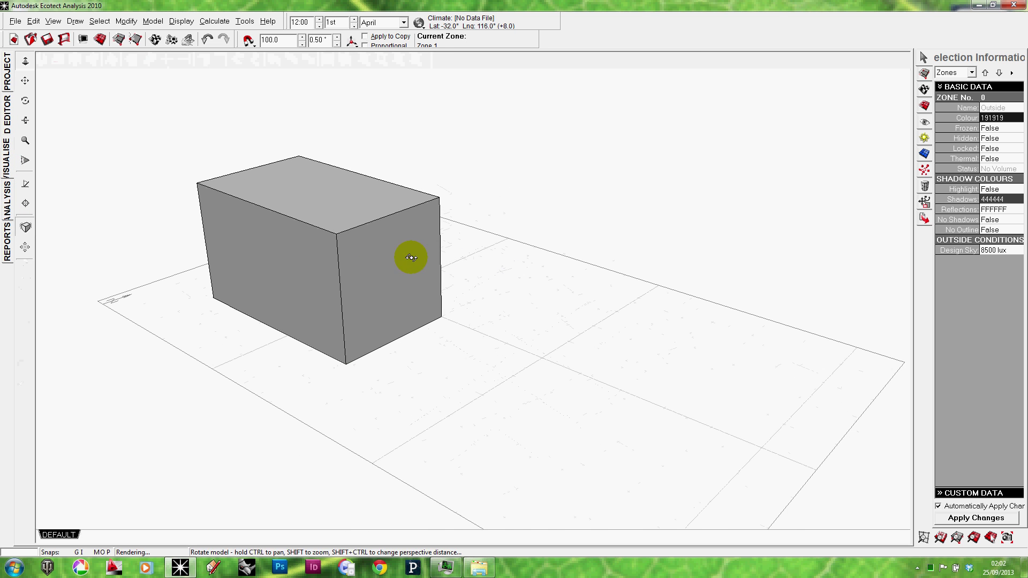
click(926, 537)
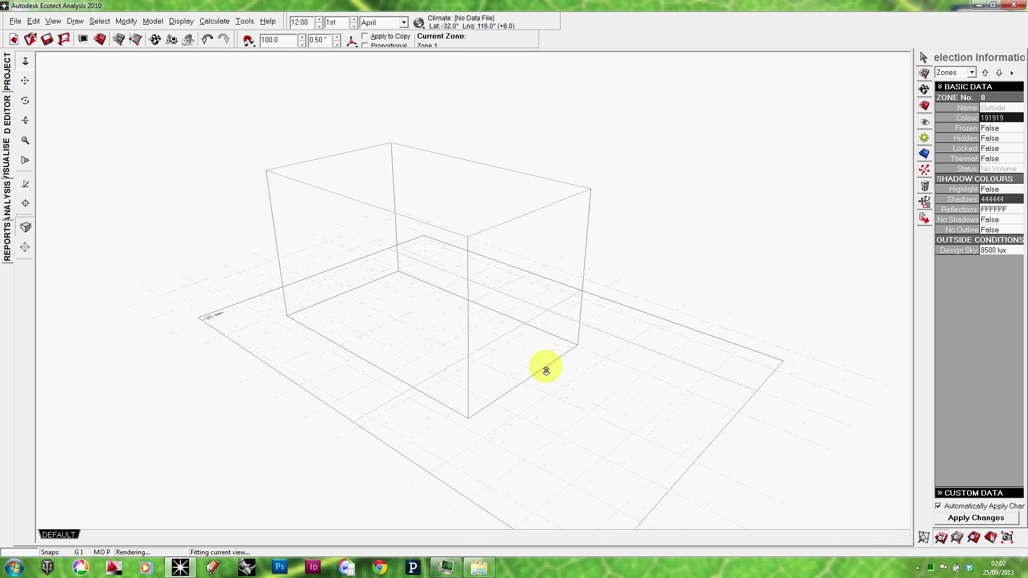
right_drag(543, 367, 535, 340)
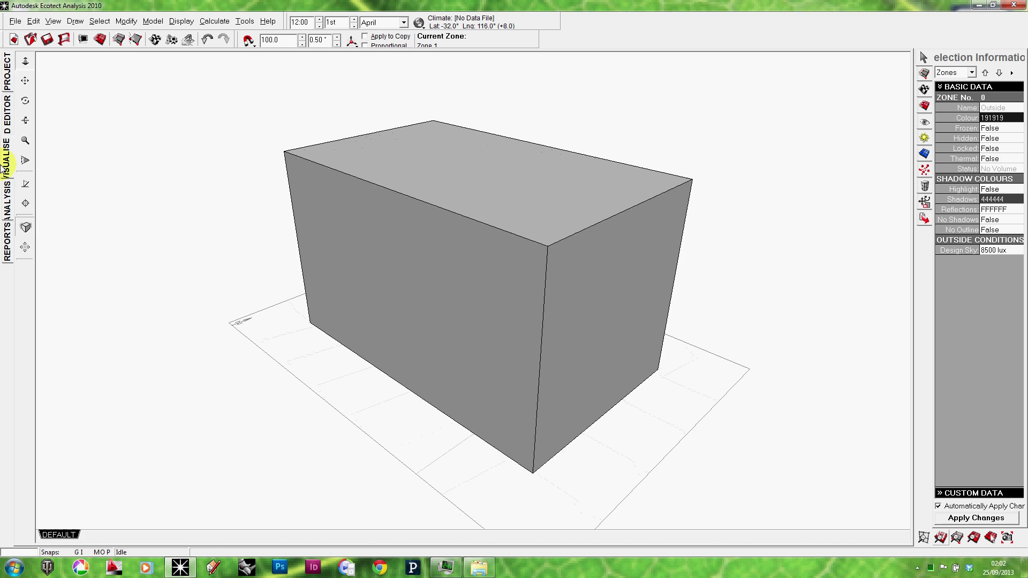
click(6, 117)
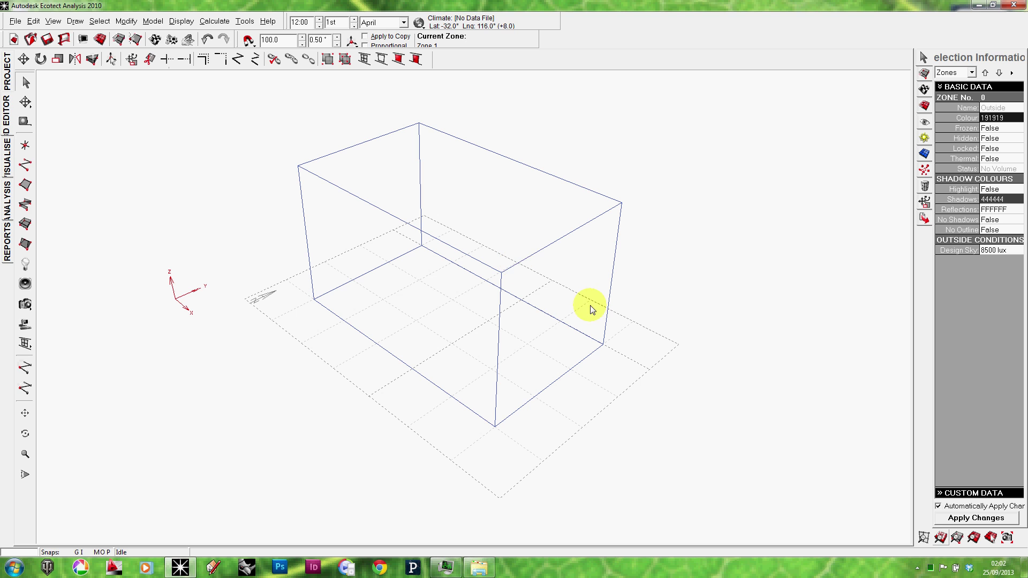
Select the zone's 3000 mm end wall at X 7000 and open the settings for inserting a child object in it
click(557, 239)
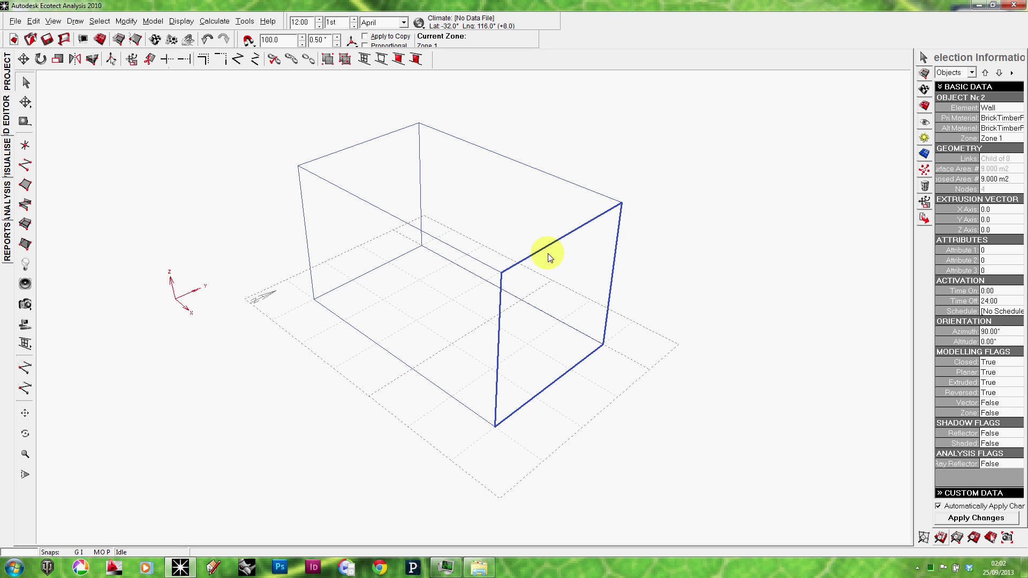
click(75, 22)
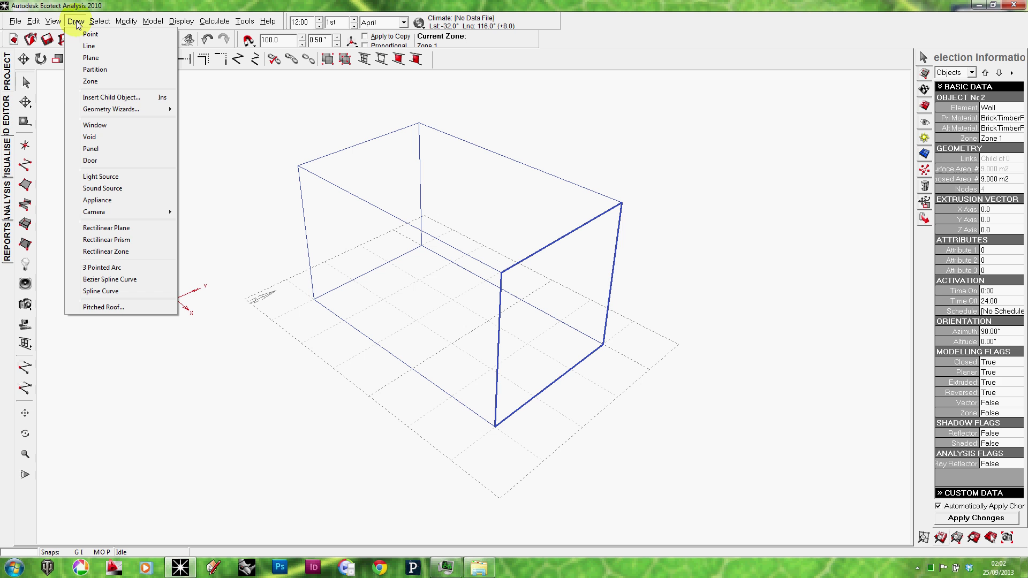
click(112, 98)
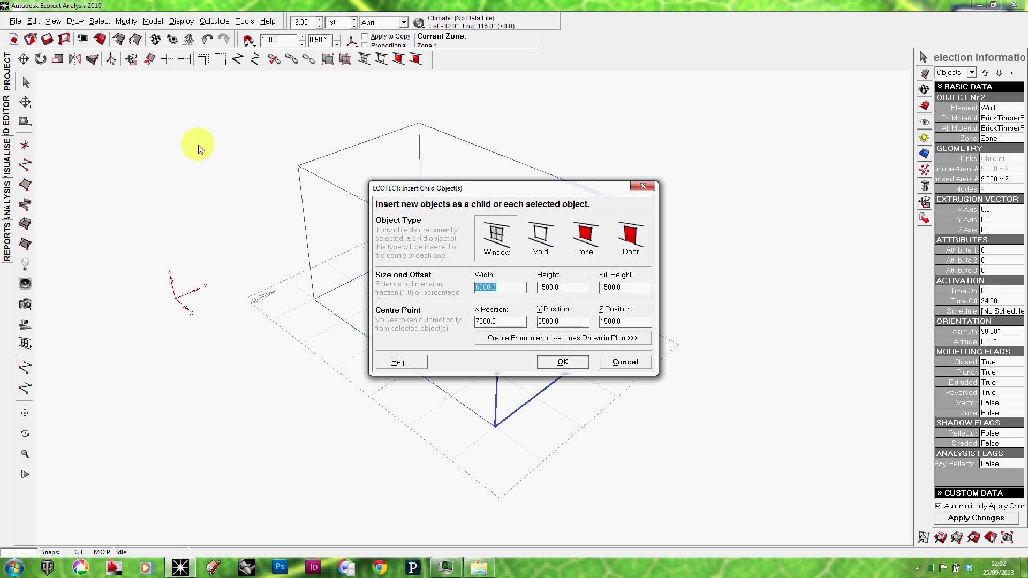
drag(478, 191, 672, 118)
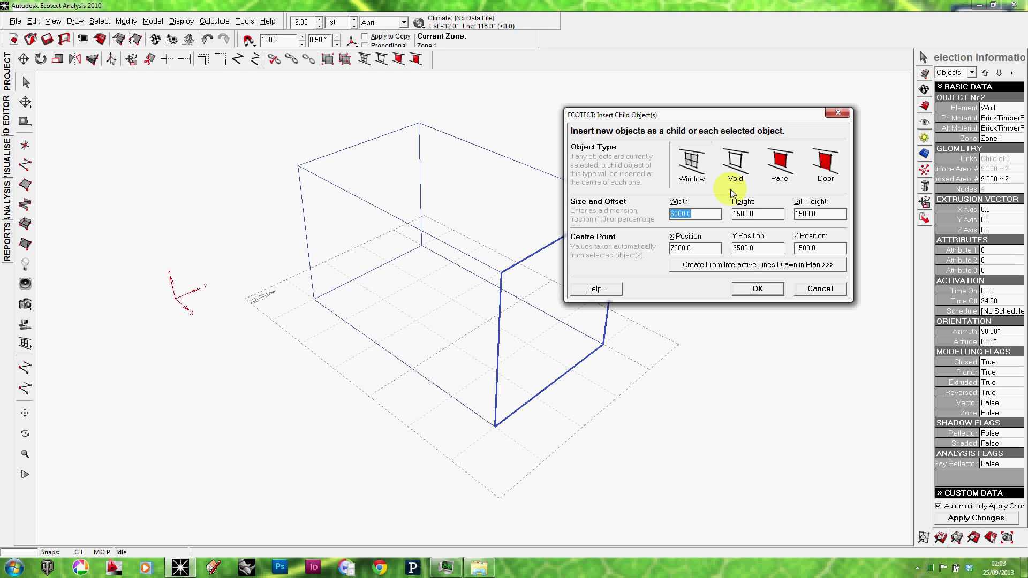
Review the size settings offered for the Void, Panel and Door child object types
click(744, 172)
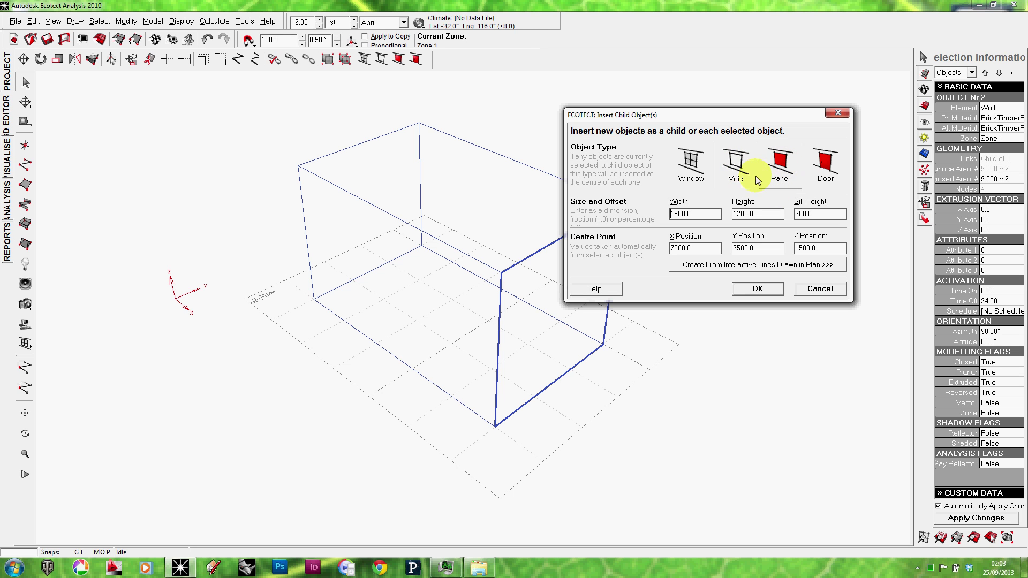
click(774, 174)
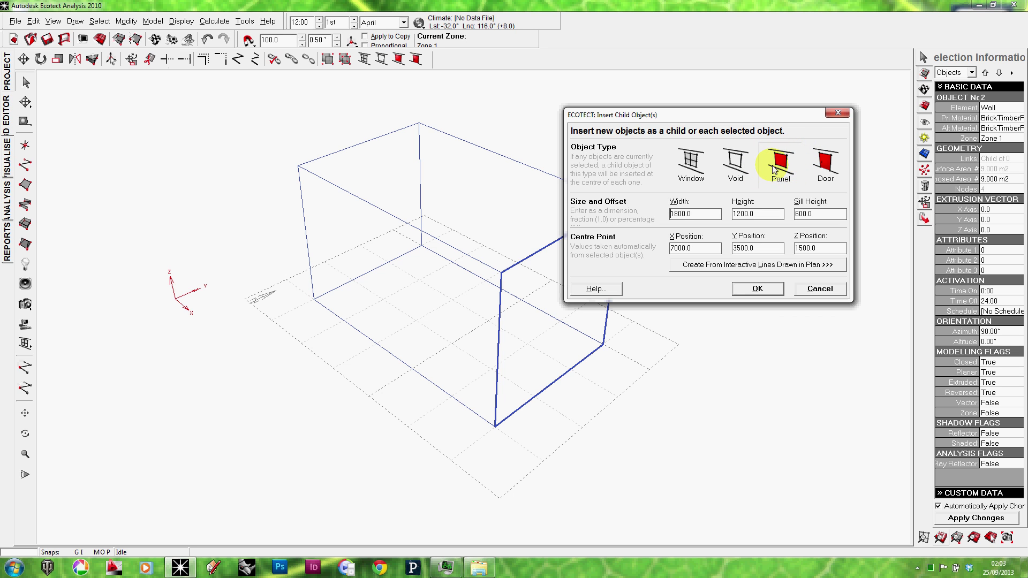
click(824, 164)
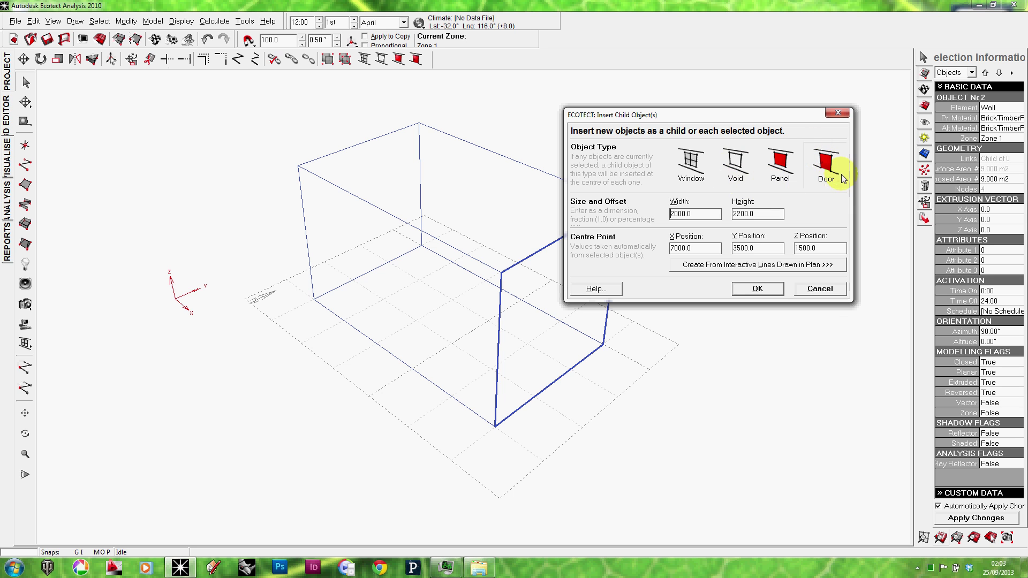
Insert a window 1500 mm wide and 1500 mm high with a sill height of 1100 mm, centred in the end wall
click(706, 167)
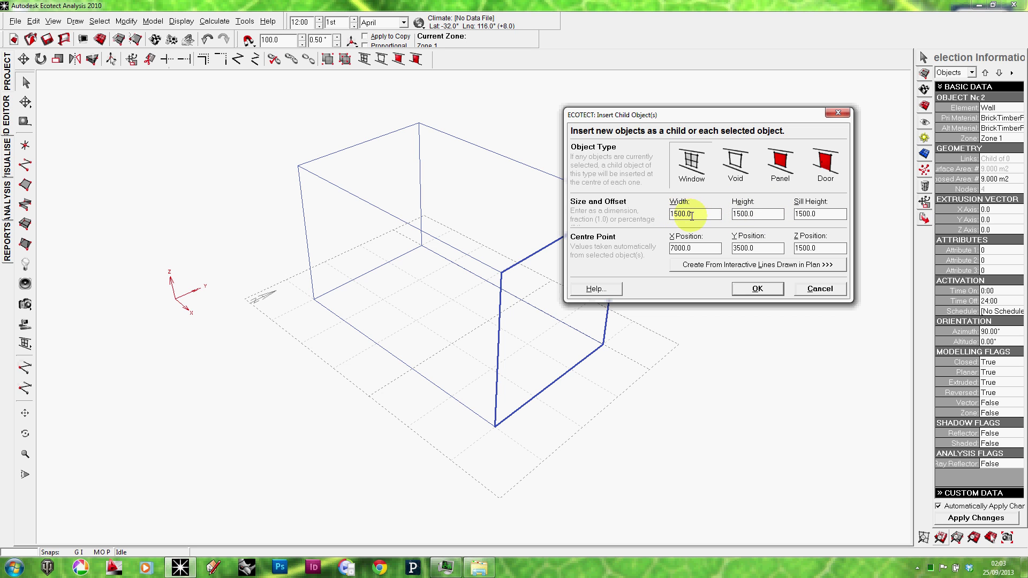
click(773, 214)
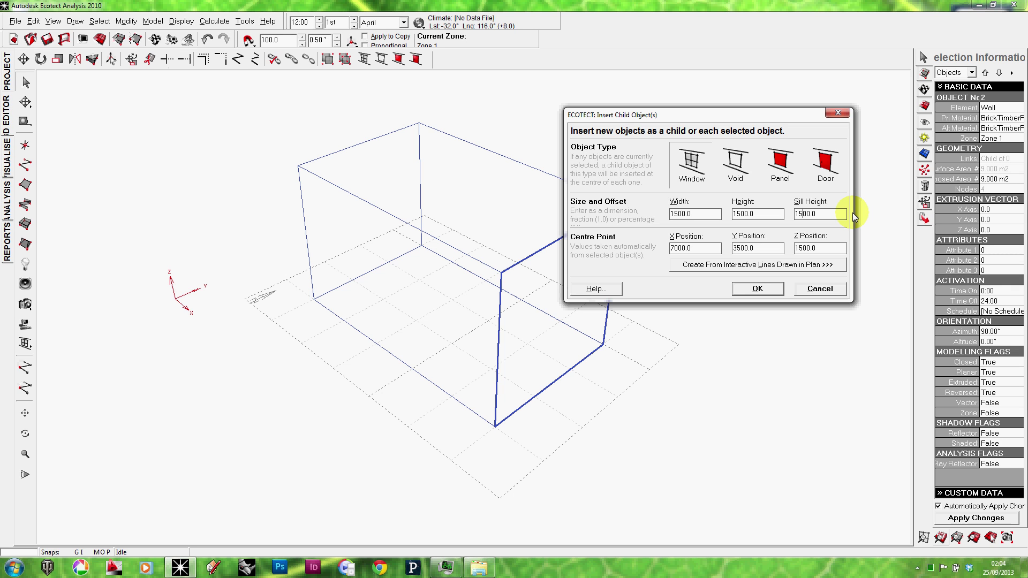
key(BackSpace)
text(1)
click(699, 247)
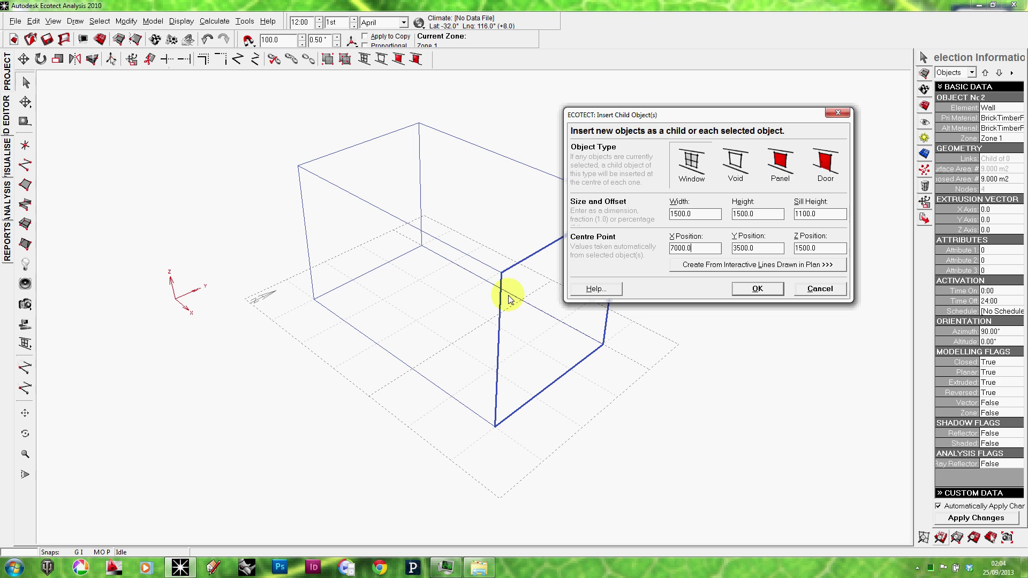
click(766, 289)
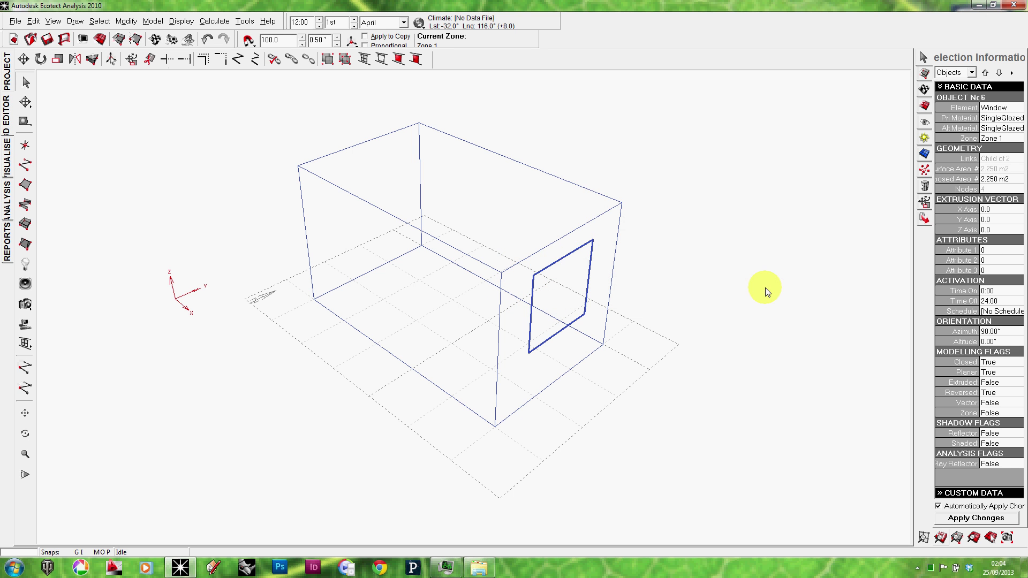
Deselect the new window, examine it in wireframe and shaded views, and return to the wireframe editor
right_drag(764, 286, 734, 280)
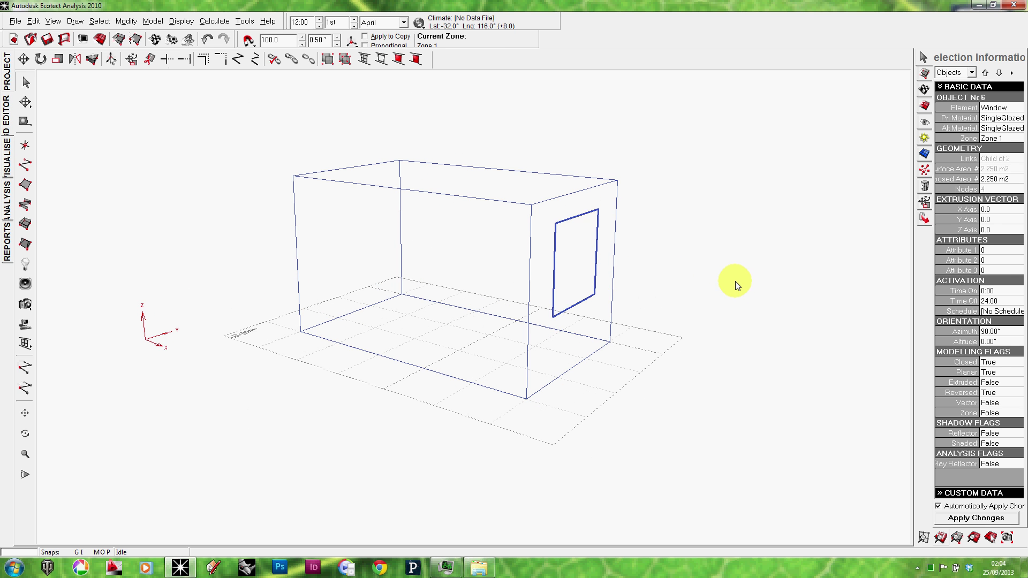
click(733, 279)
right_drag(722, 243, 701, 257)
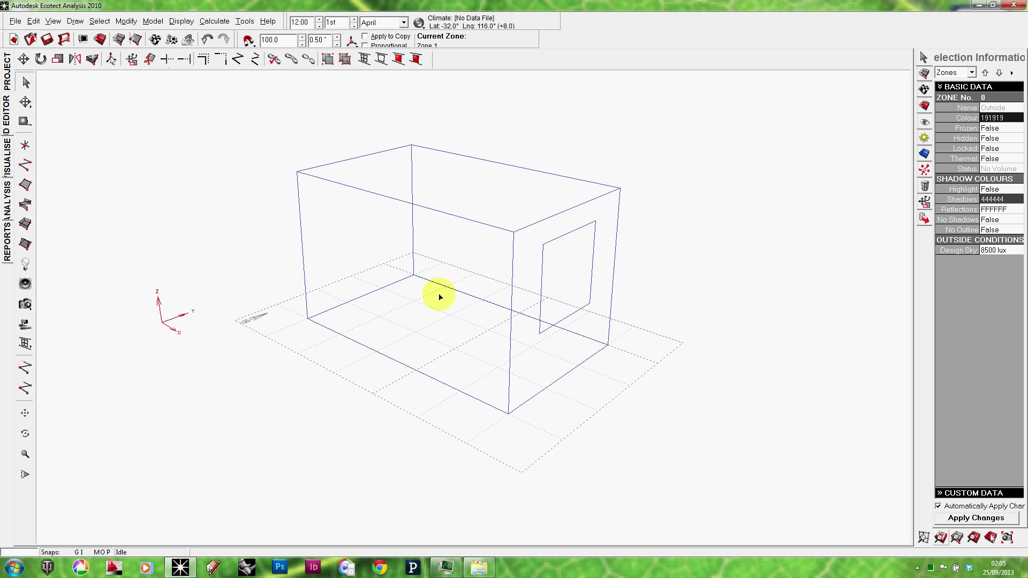
click(6, 158)
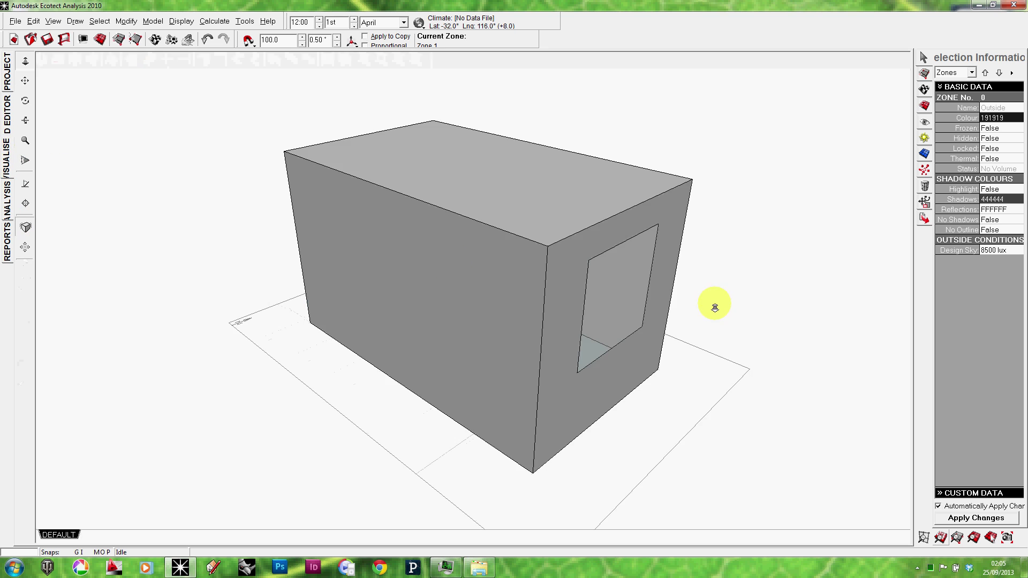
mouse_move(716, 305)
mouse_down()
mouse_move(645, 301)
mouse_move(519, 252)
mouse_move(512, 314)
mouse_move(734, 284)
mouse_move(692, 294)
mouse_move(525, 266)
mouse_move(581, 272)
mouse_move(559, 332)
mouse_move(474, 236)
mouse_move(505, 280)
mouse_move(560, 289)
mouse_move(525, 243)
mouse_move(559, 284)
mouse_up()
click(7, 128)
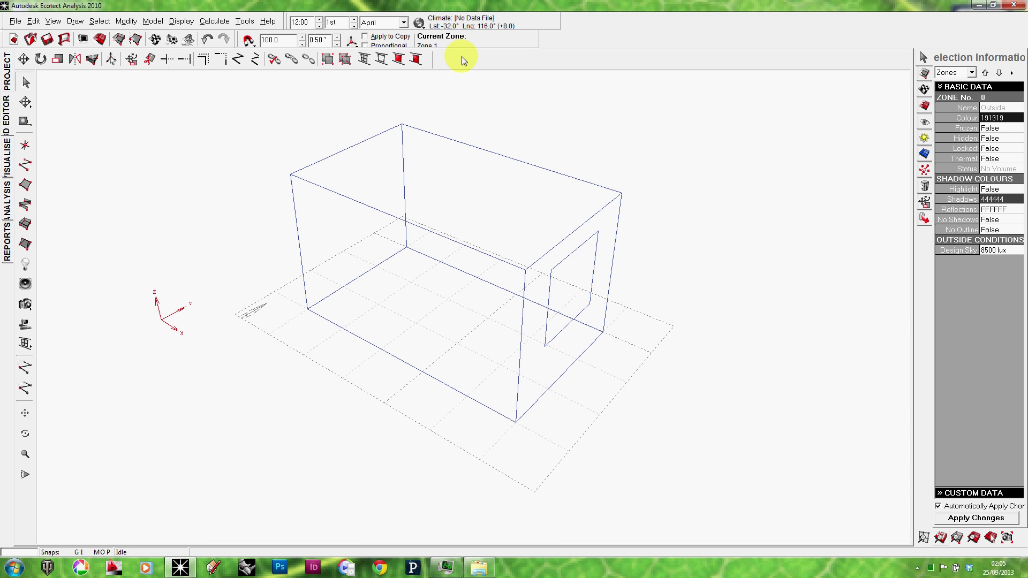
Open the shadow settings in a widened panel, display the zone's shadows, and view them from different angles
click(925, 139)
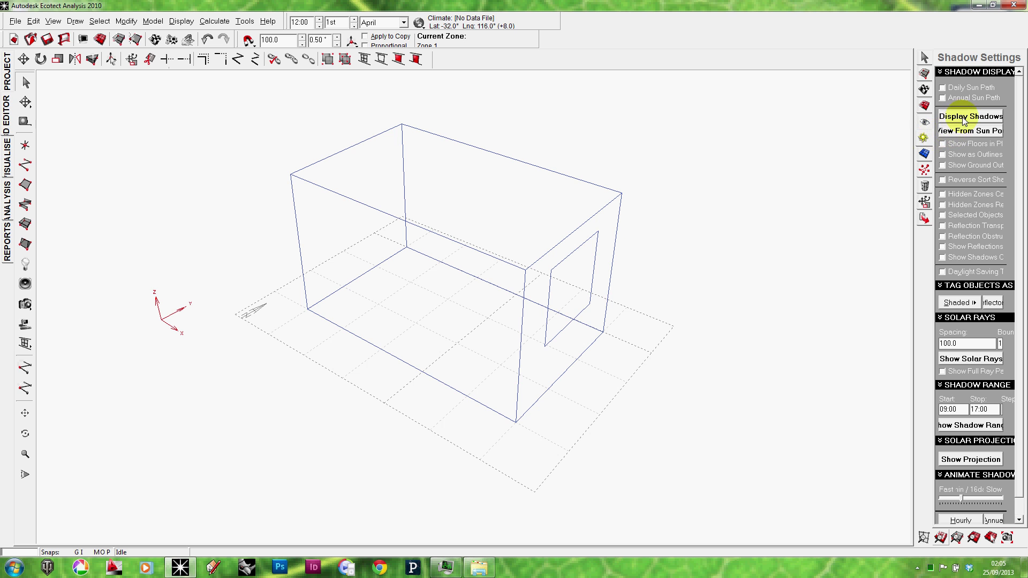
drag(914, 142, 859, 139)
click(945, 121)
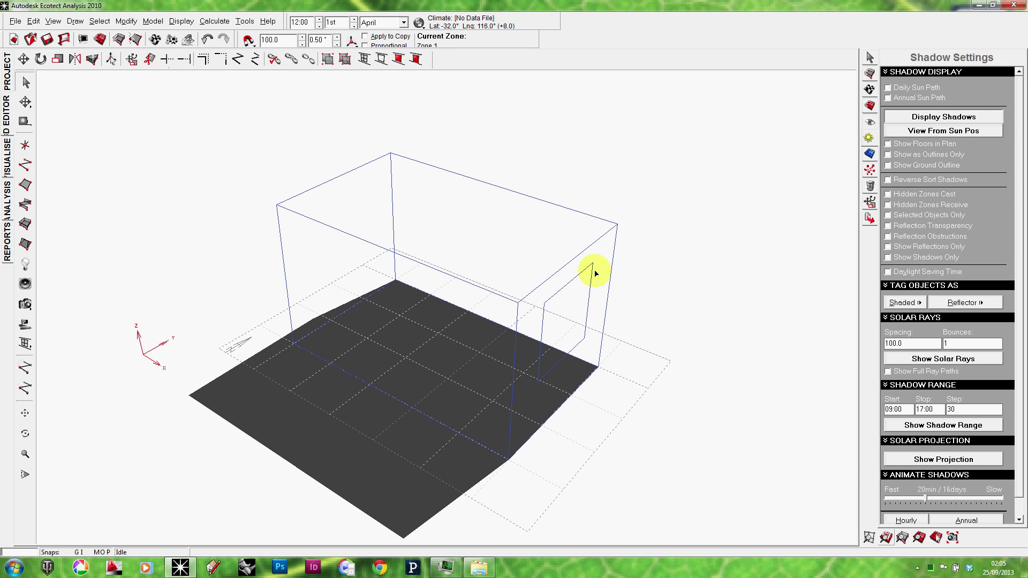
middle_drag(592, 271, 539, 269)
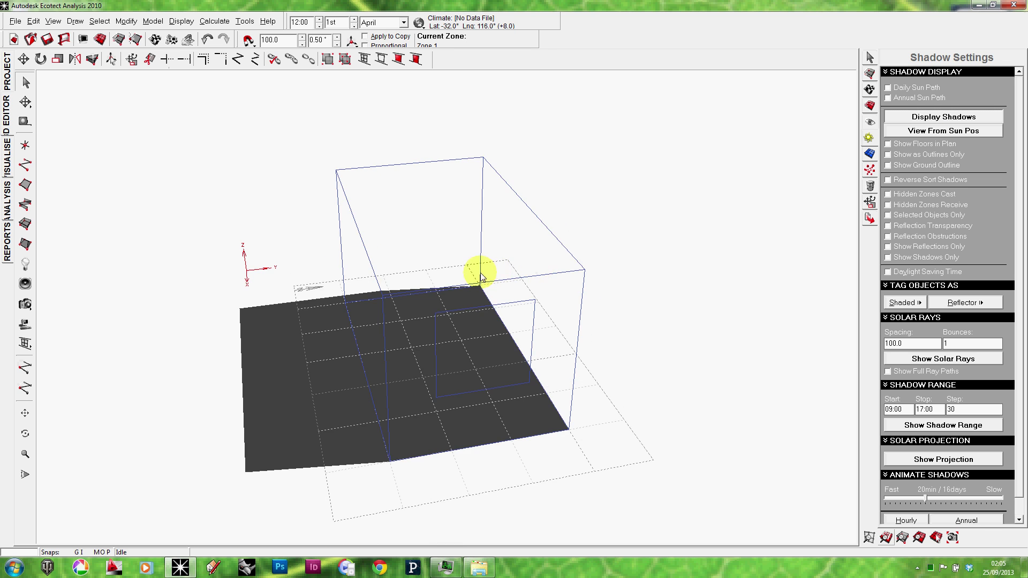
middle_drag(477, 268, 528, 247)
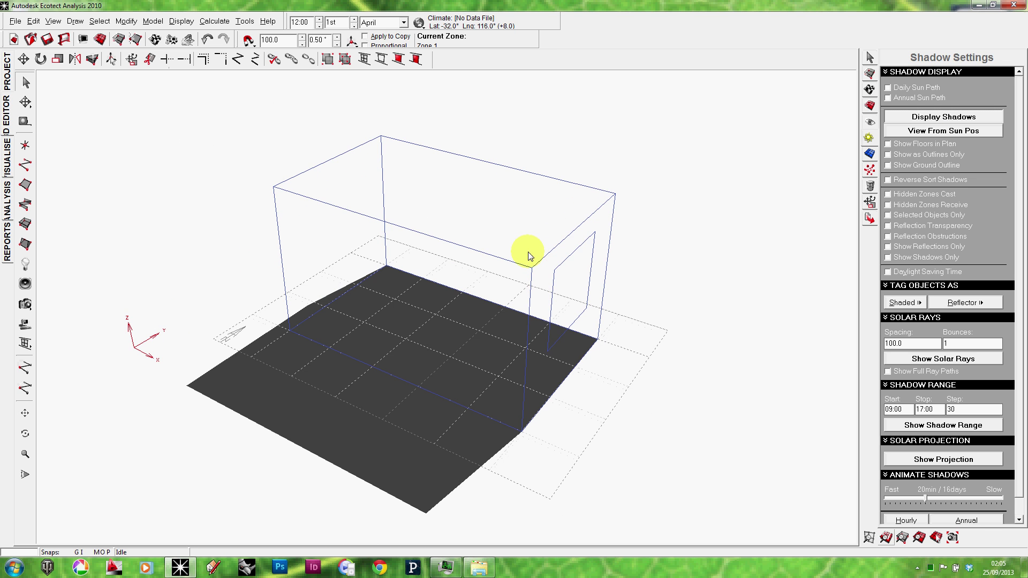
Load the climate data file UAE - dubai.wea and update the model's global position to match it
click(418, 25)
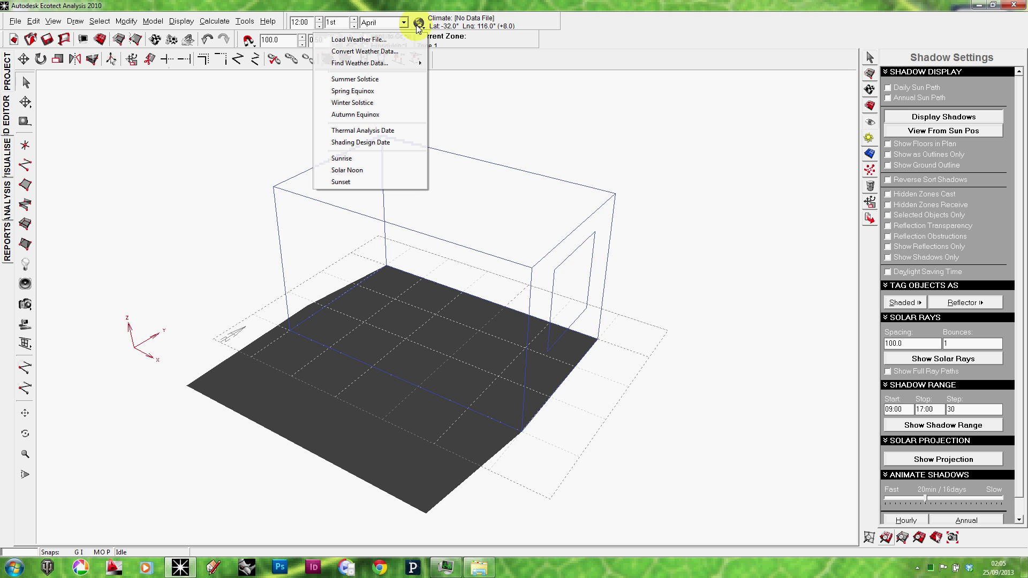
click(374, 40)
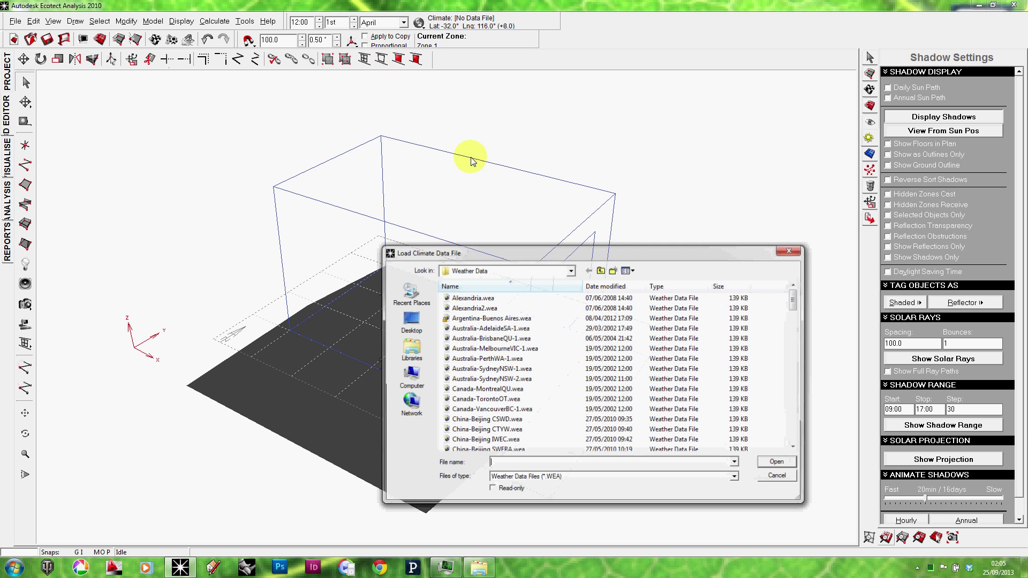
drag(503, 252, 480, 147)
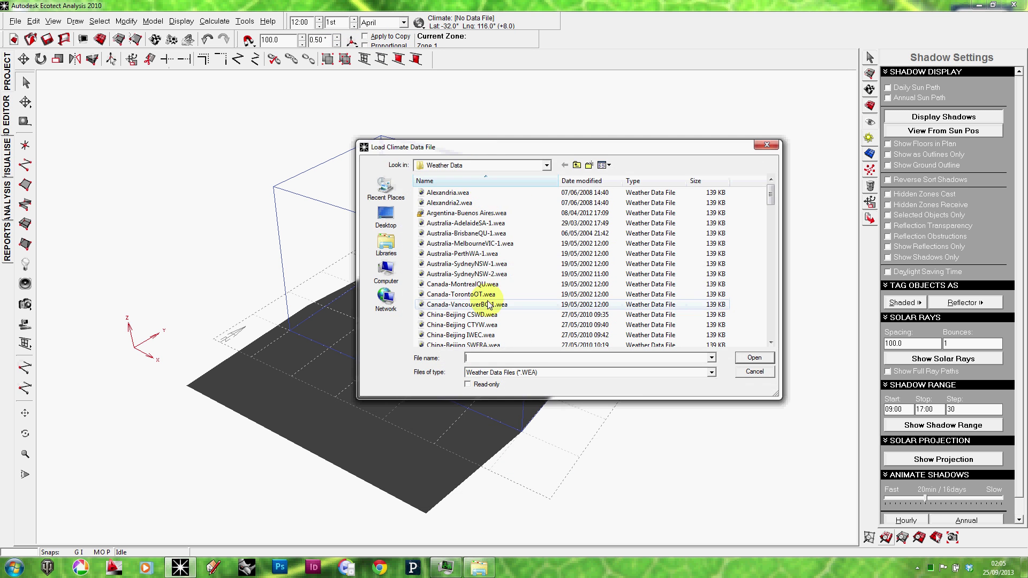
click(487, 304)
scroll(487, 304, down, 15)
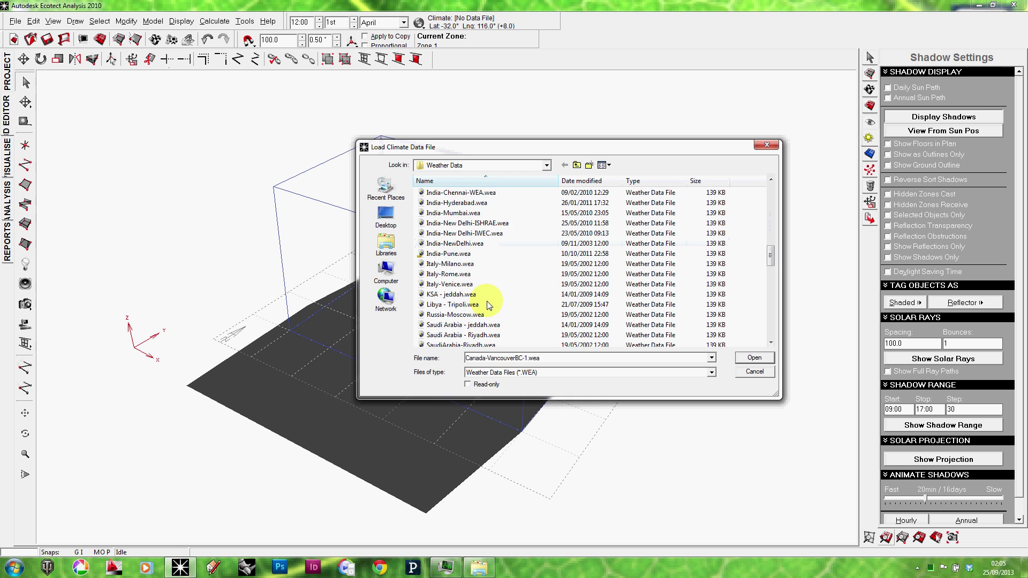
scroll(471, 315, down, 3)
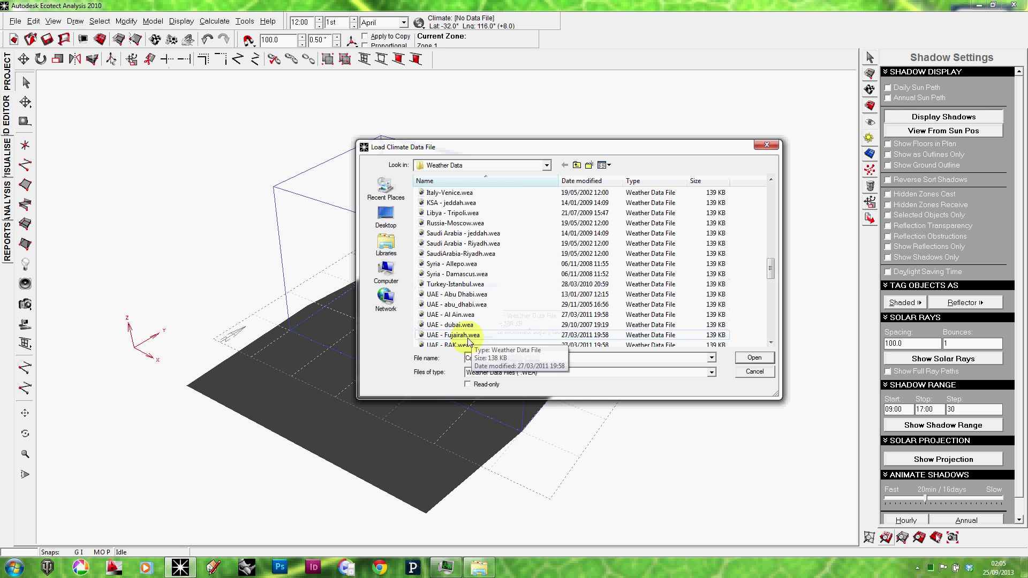
click(453, 325)
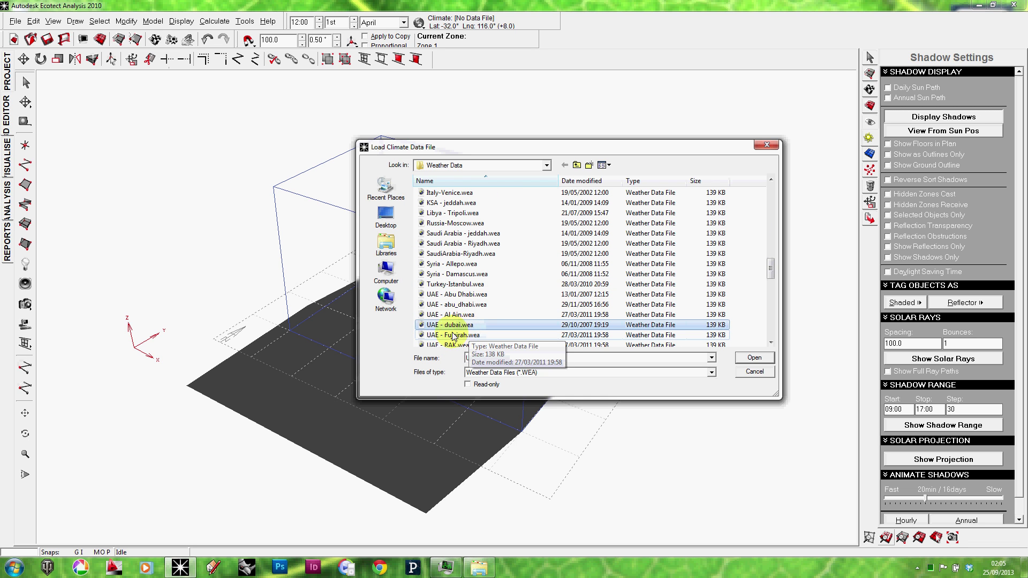
click(754, 357)
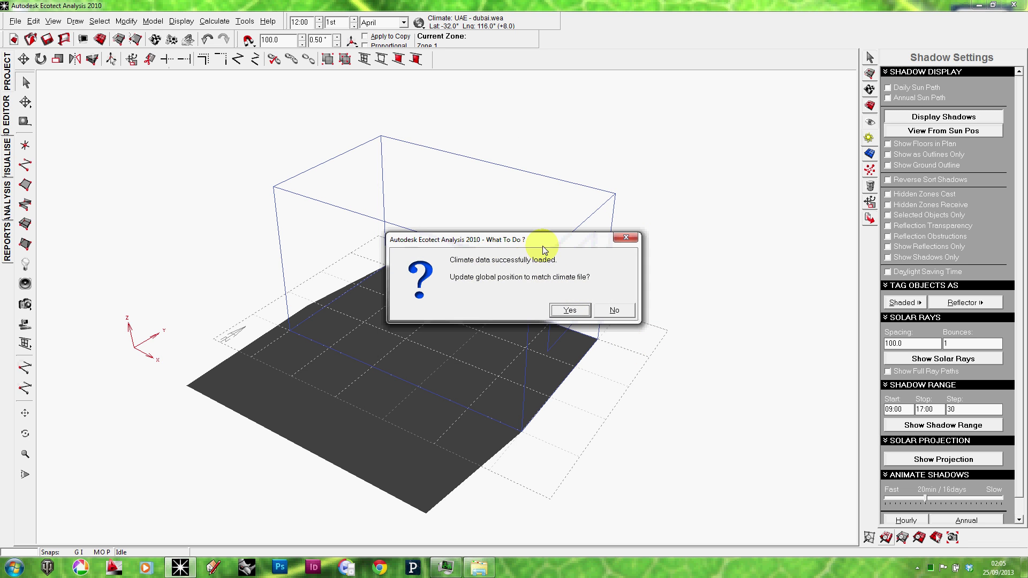
drag(544, 250, 603, 158)
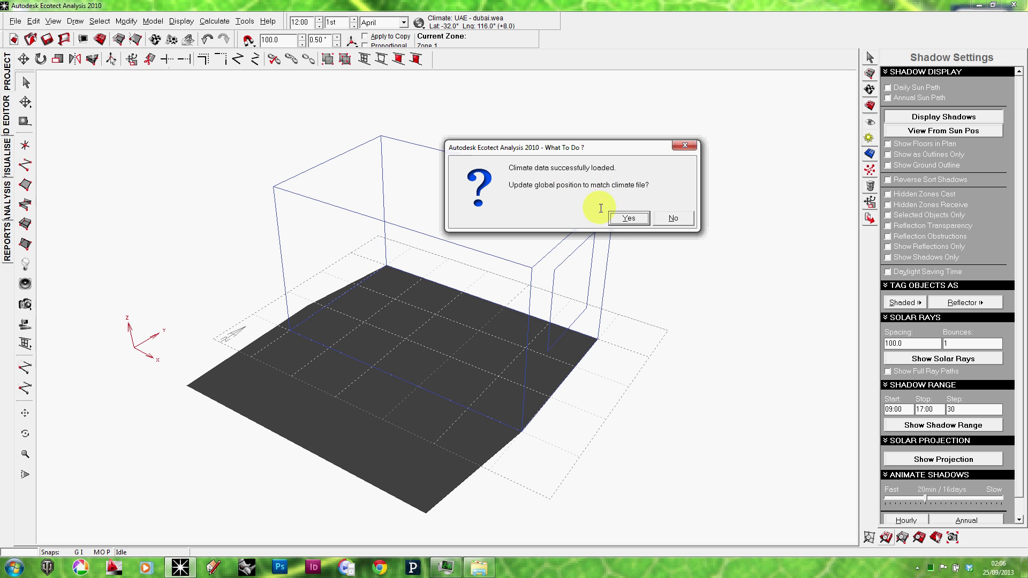
click(629, 219)
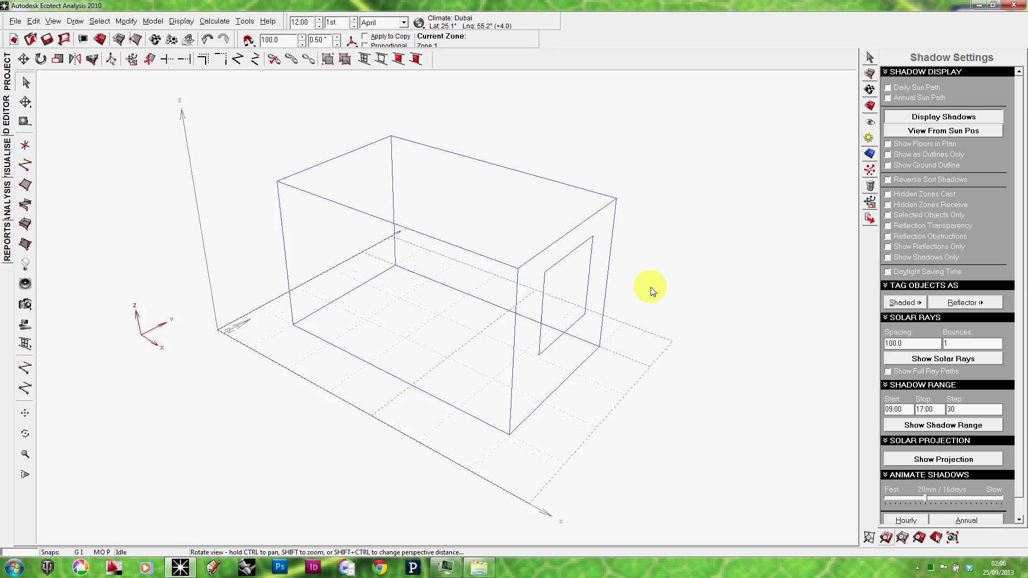
Set the time of day to 10:15 on 1st April and inspect the sunlight falling through the window
right_drag(645, 292, 637, 295)
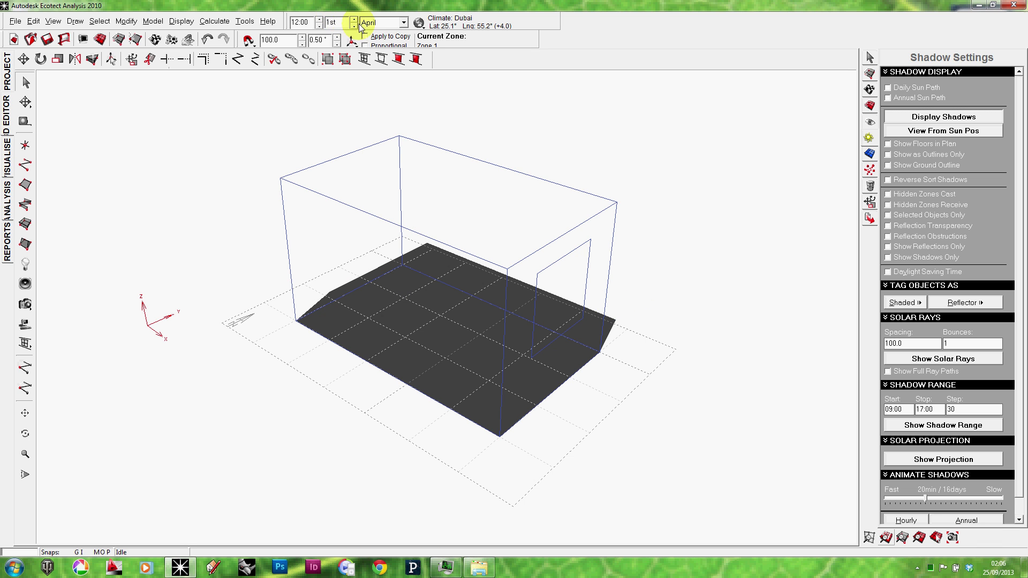
click(319, 25)
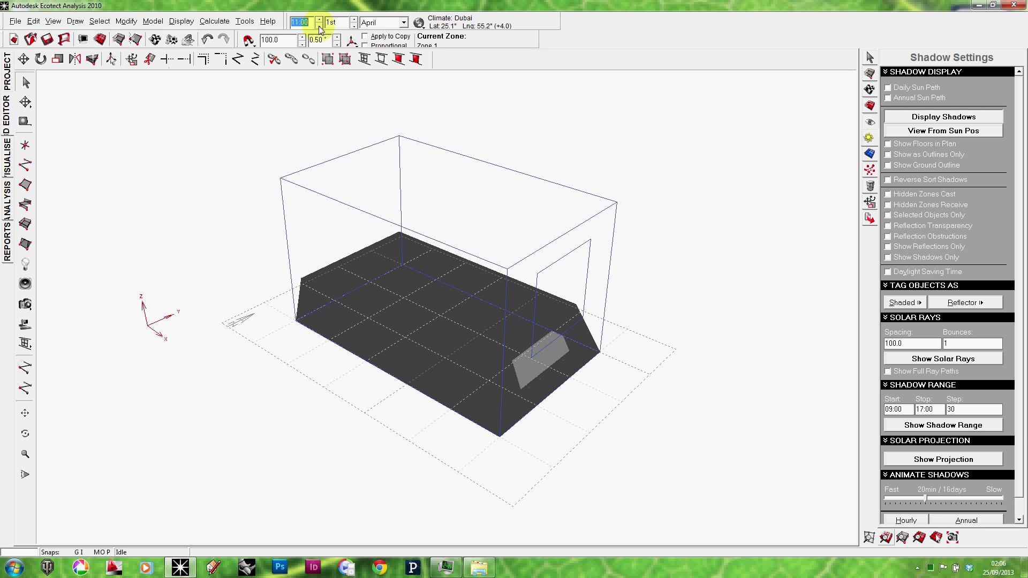
mouse_move(483, 152)
right_down()
mouse_move(573, 328)
mouse_move(500, 367)
mouse_move(519, 344)
mouse_move(471, 264)
right_up()
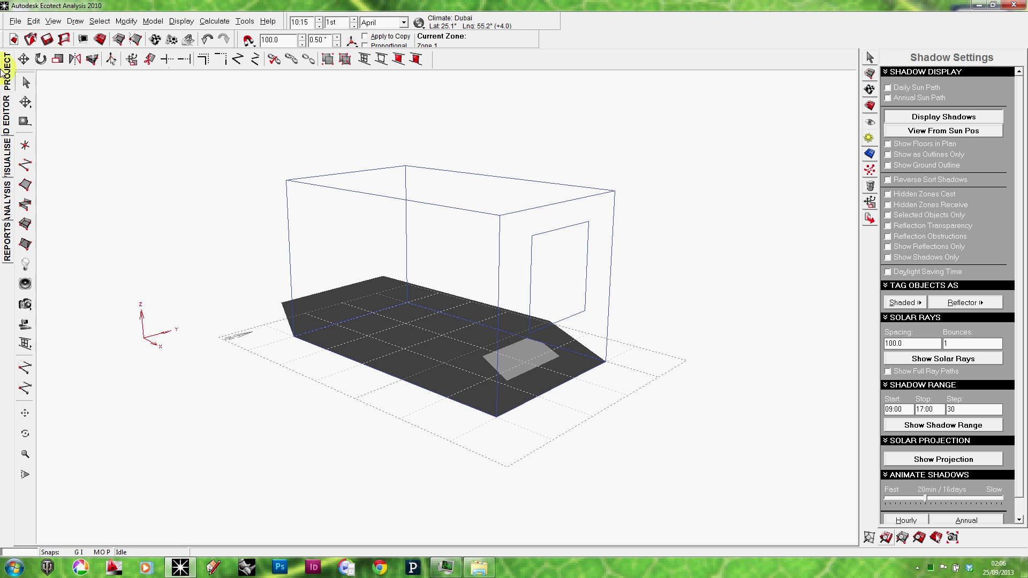
Examine the zone and its window in the shaded visualisation, and return to the wireframe editor
click(6, 142)
mouse_move(458, 236)
right_down()
mouse_move(448, 286)
mouse_move(471, 284)
mouse_move(500, 315)
mouse_move(516, 298)
mouse_move(534, 312)
mouse_move(403, 305)
mouse_move(559, 302)
mouse_move(550, 257)
mouse_move(489, 310)
mouse_move(493, 345)
mouse_move(466, 342)
mouse_move(589, 280)
mouse_move(569, 268)
mouse_move(474, 266)
right_up()
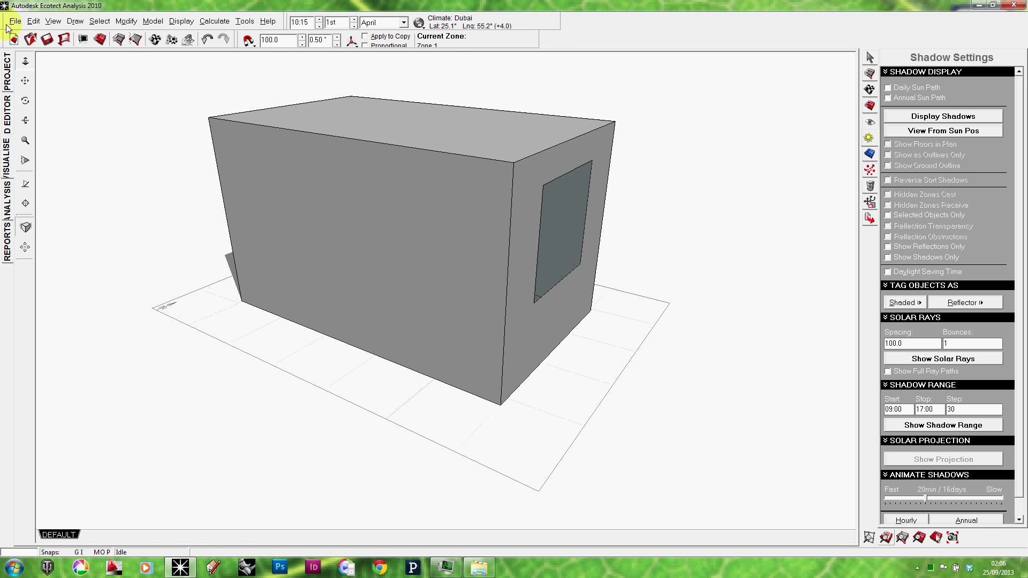
click(7, 109)
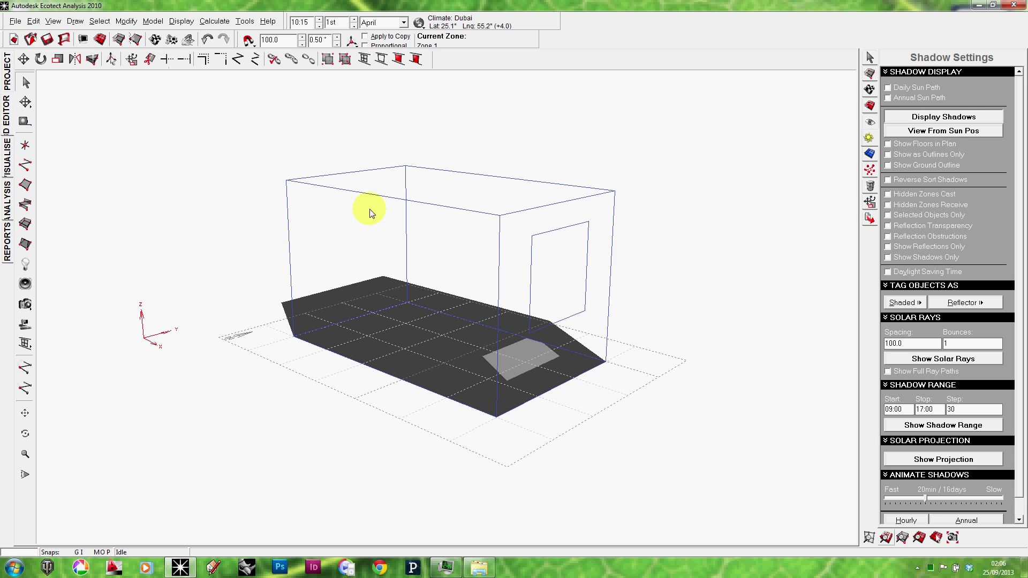
Hide the shadows and view the wireframe zone from different angles
click(953, 117)
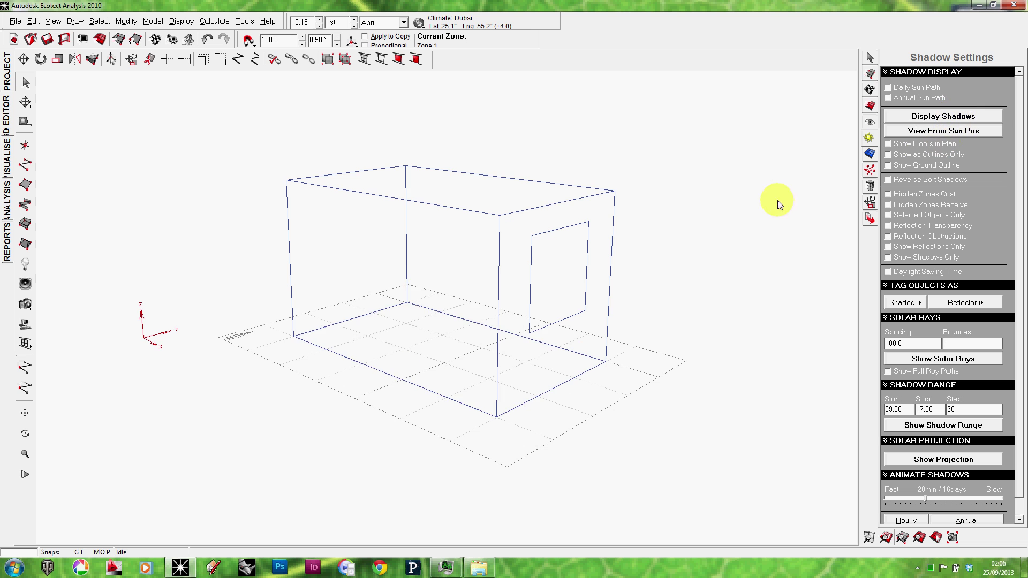
right_drag(779, 205, 733, 218)
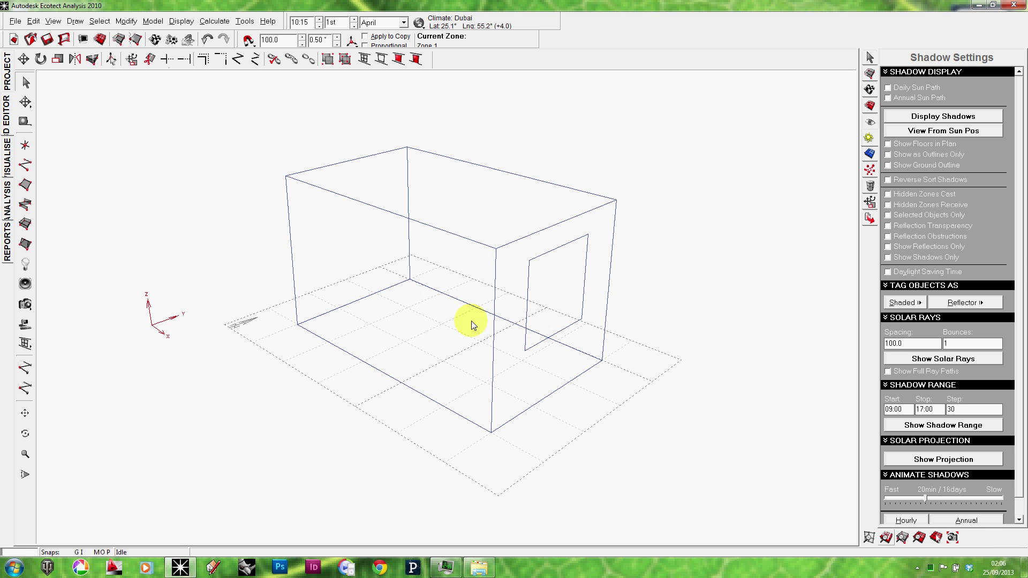
mouse_move(472, 324)
right_down()
mouse_move(477, 337)
mouse_move(480, 308)
right_up()
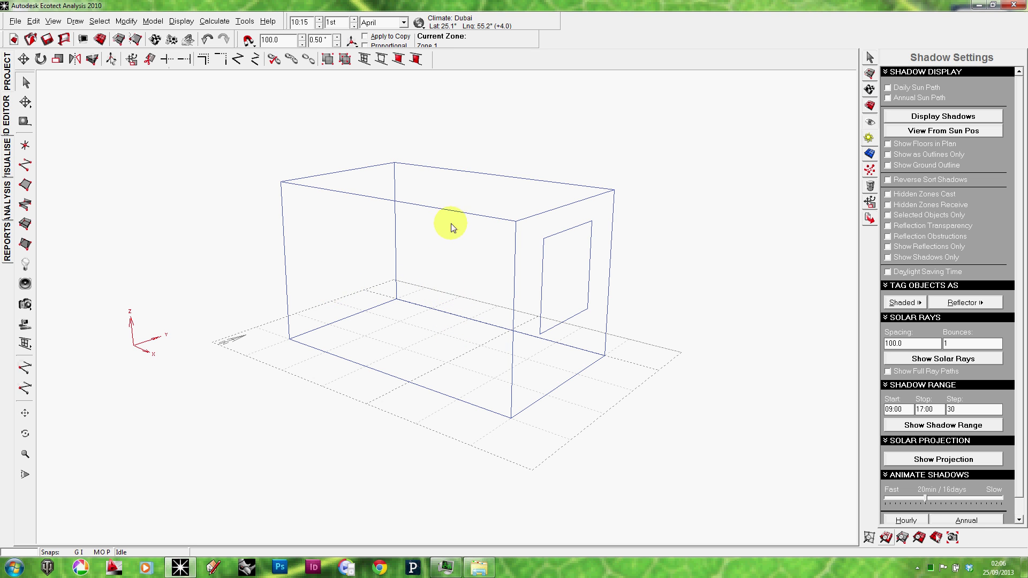
right_drag(466, 233, 478, 214)
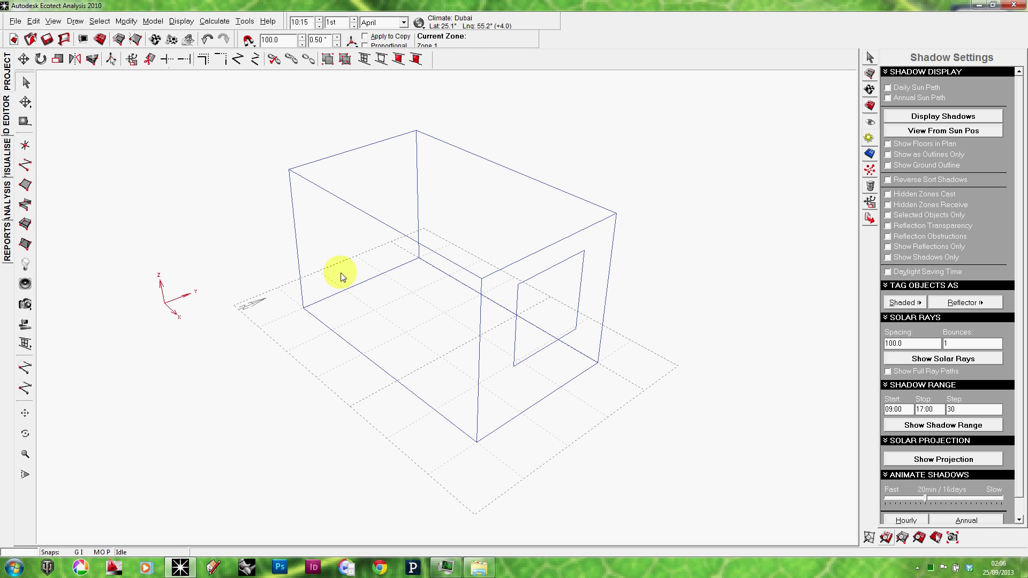
right_drag(340, 273, 368, 246)
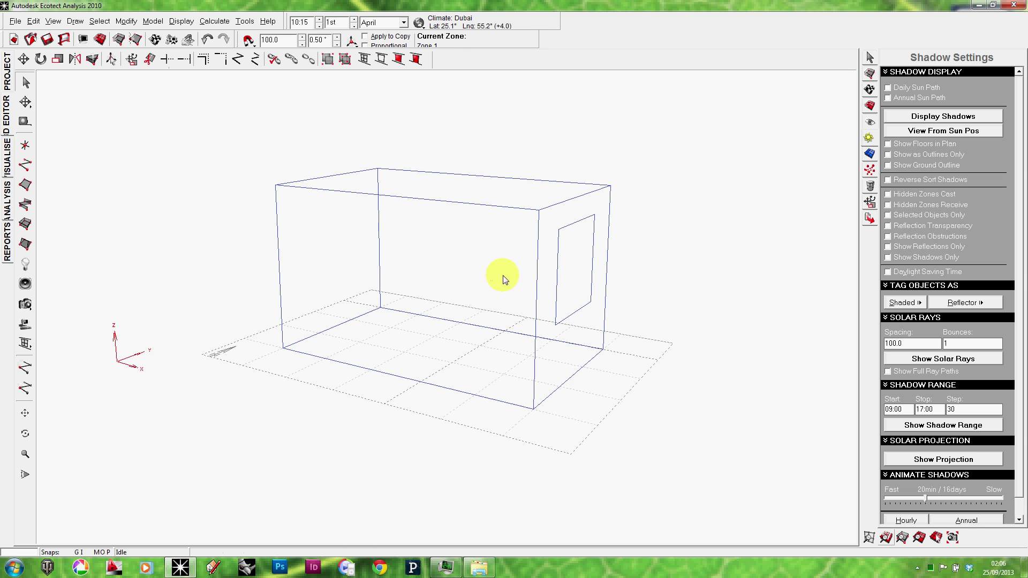
right_drag(544, 259, 589, 259)
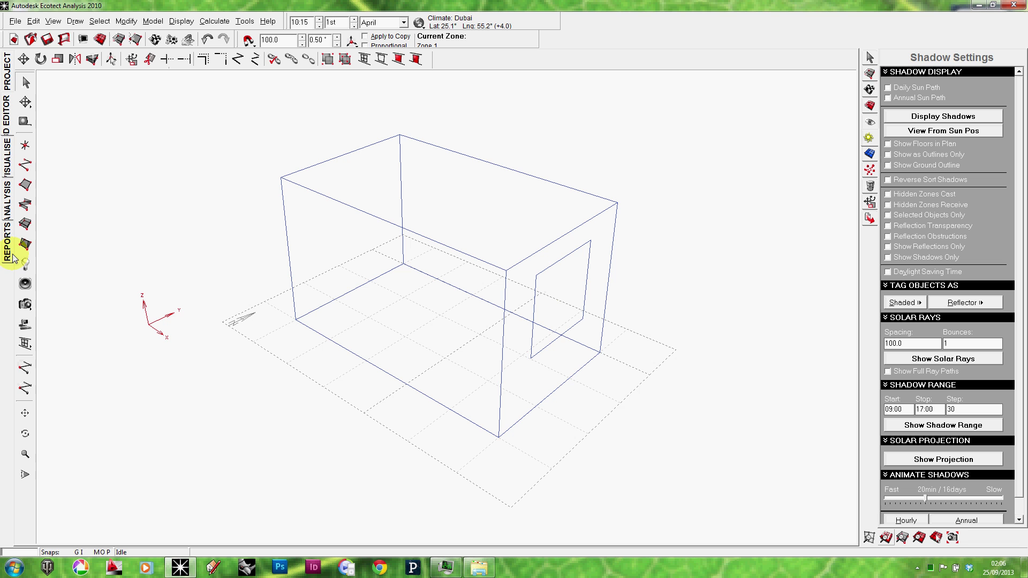
Redisplay the shadows, examine the sunlight through the window in the shaded visualisation, and return to the wireframe editor
click(925, 115)
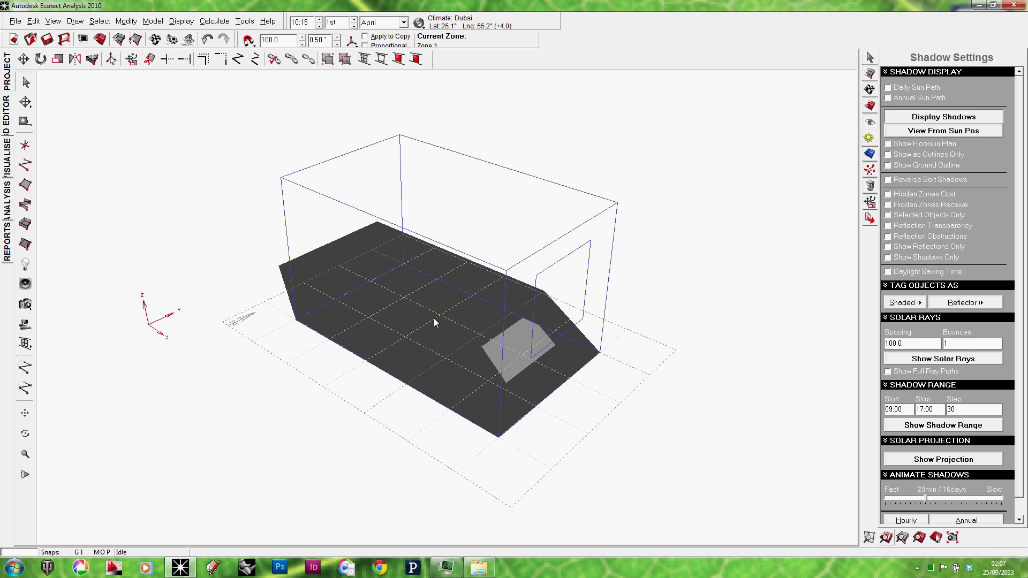
click(4, 176)
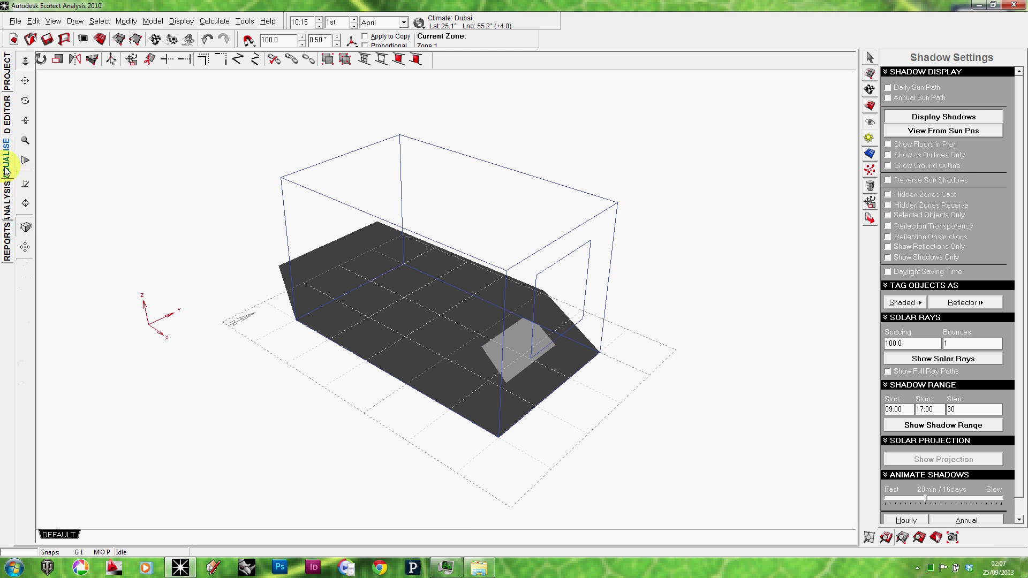
drag(466, 279, 518, 303)
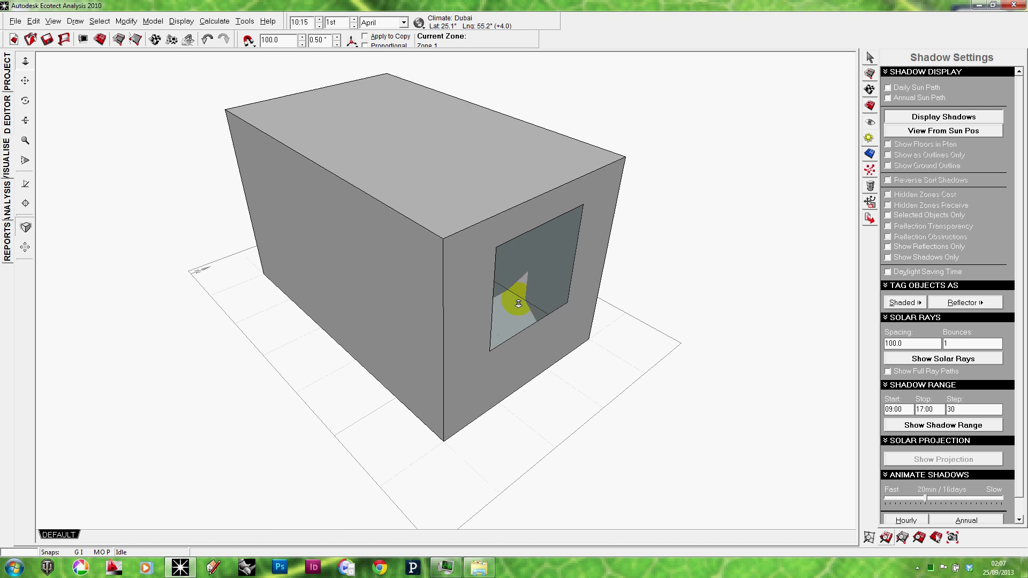
drag(446, 199, 374, 241)
mouse_move(431, 282)
mouse_down()
mouse_move(452, 264)
mouse_move(475, 275)
mouse_move(438, 277)
mouse_up()
click(8, 113)
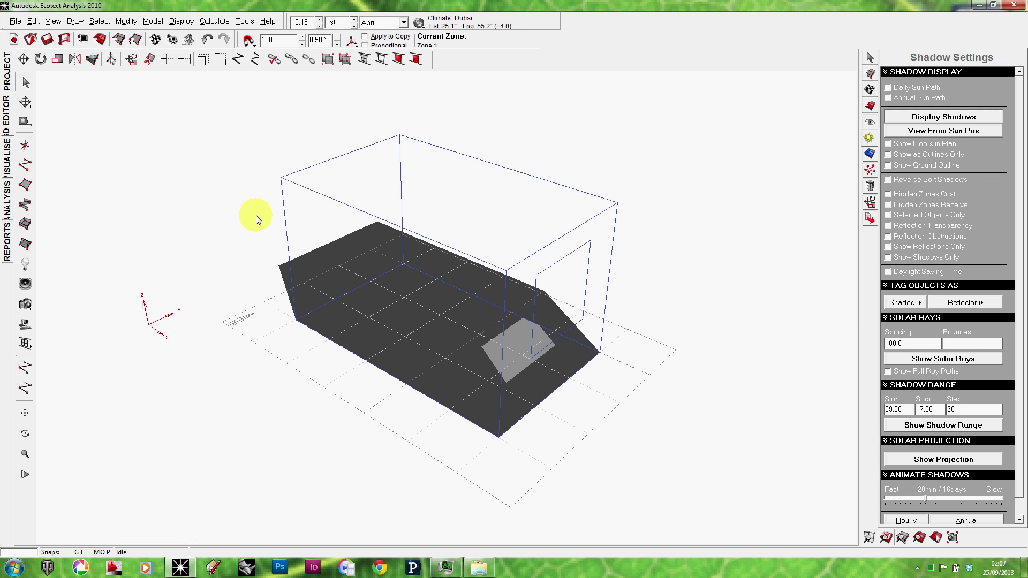
Hide the shadows and display the analysis grid in the zone on the XY axis
click(934, 118)
right_drag(628, 292, 624, 271)
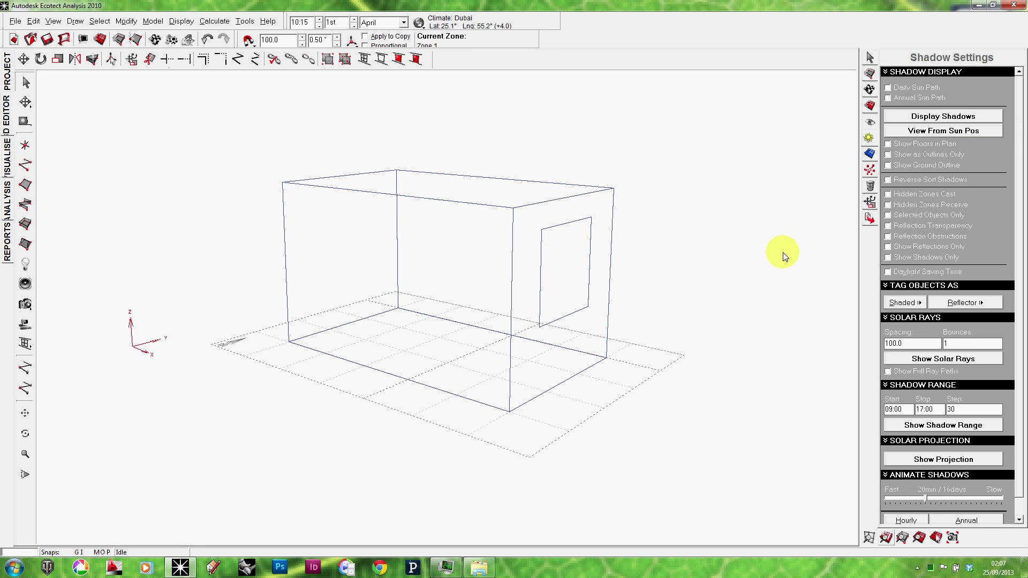
click(869, 155)
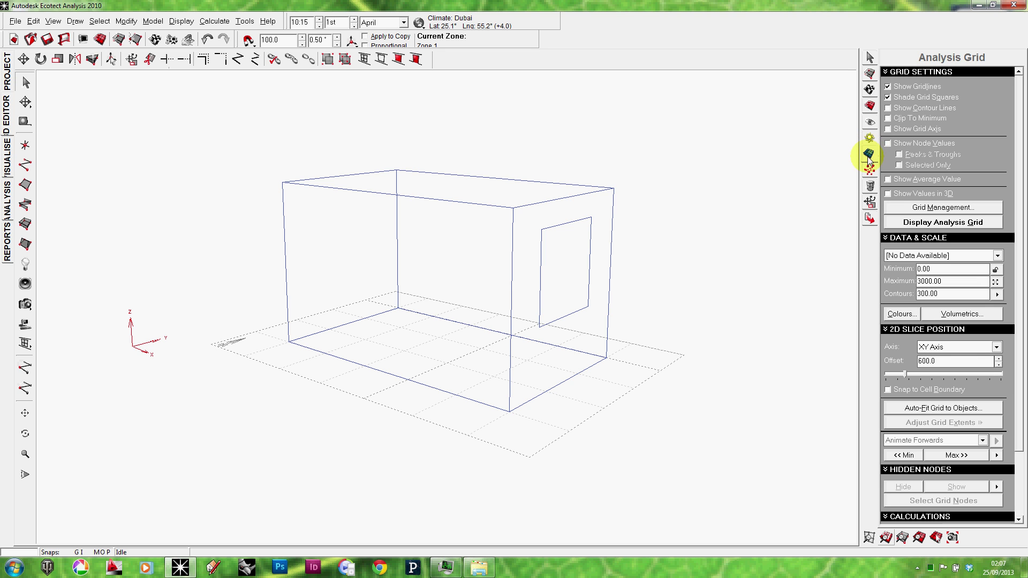
mouse_move(677, 292)
middle_down()
mouse_move(670, 287)
mouse_move(657, 305)
mouse_move(681, 300)
mouse_move(666, 291)
middle_up()
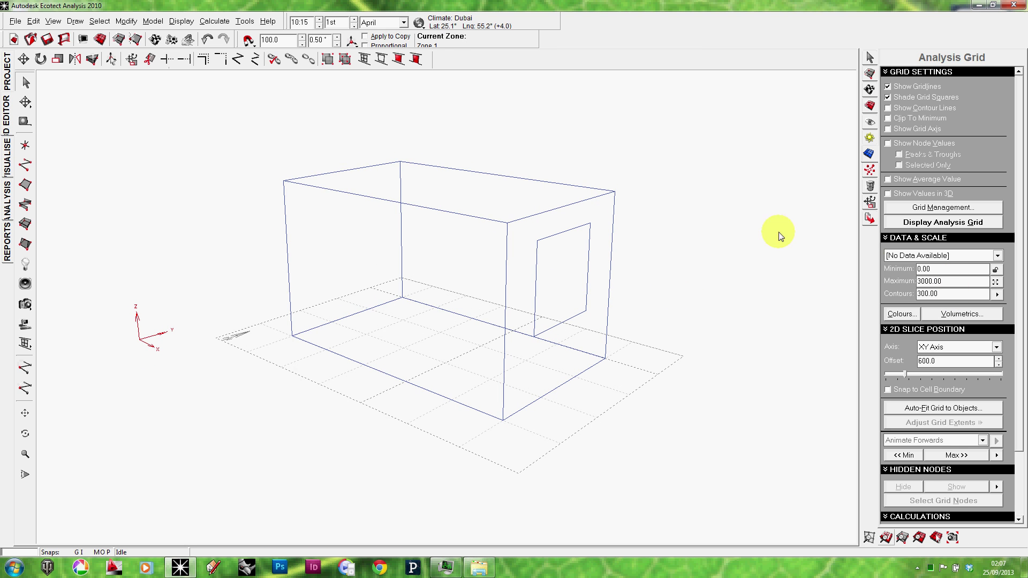
middle_drag(760, 237, 752, 236)
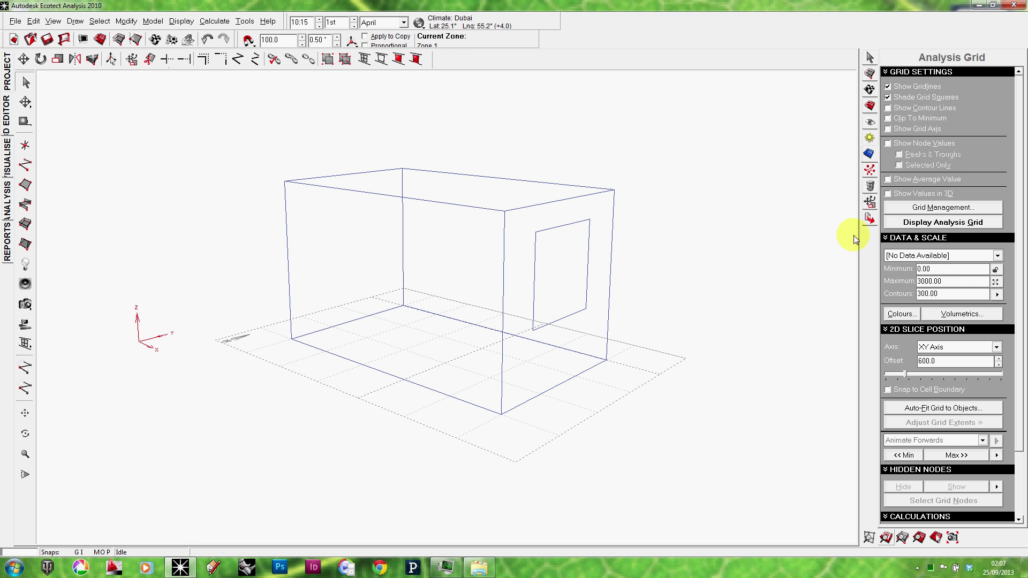
click(941, 224)
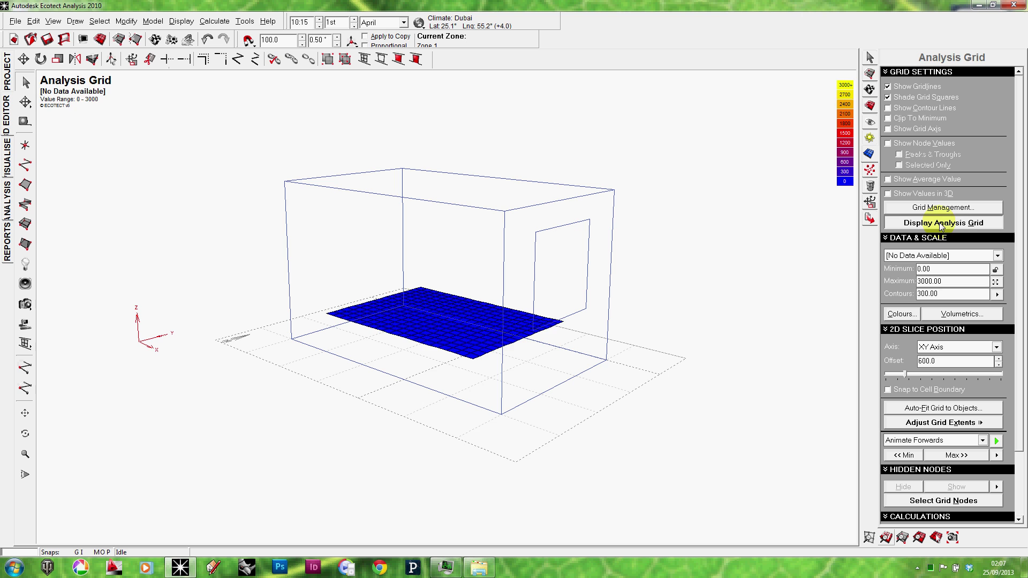
Examine the extents and height of the analysis grid inside the zone from different angles
middle_drag(496, 323, 458, 297)
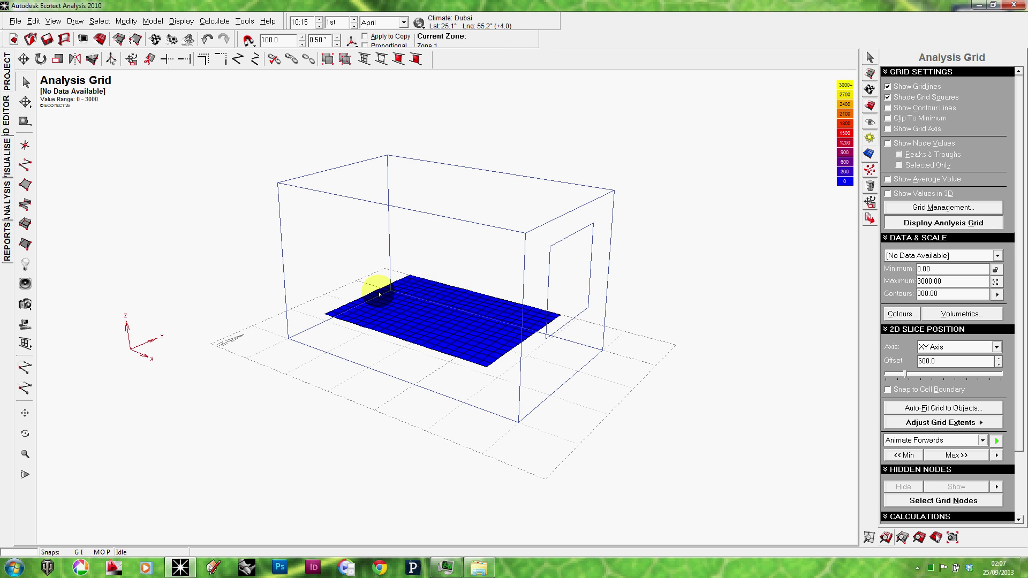
middle_drag(360, 314, 332, 303)
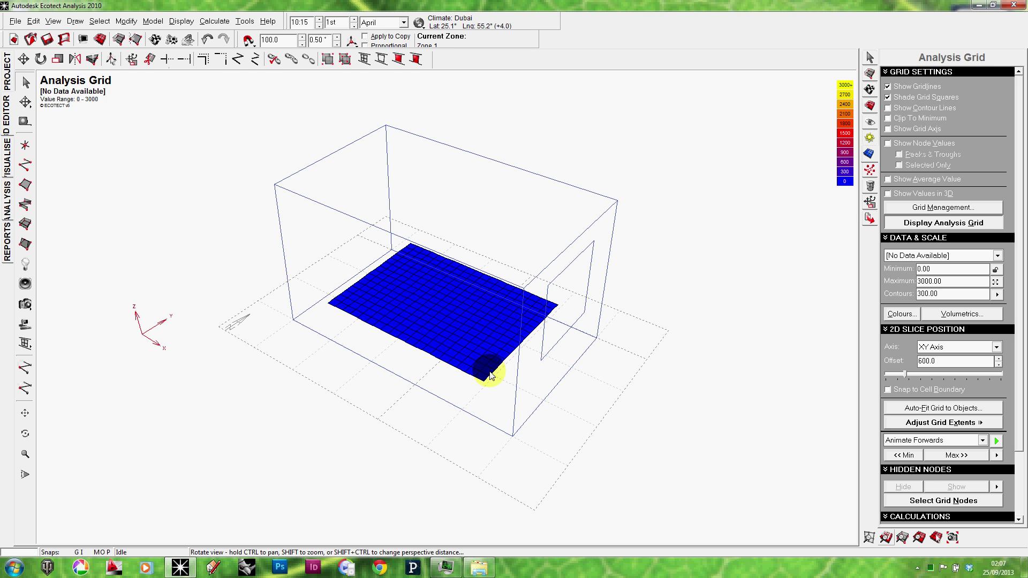
mouse_move(487, 371)
right_down()
mouse_move(523, 326)
mouse_move(516, 349)
mouse_move(466, 352)
mouse_move(268, 326)
mouse_move(344, 338)
mouse_move(353, 326)
right_up()
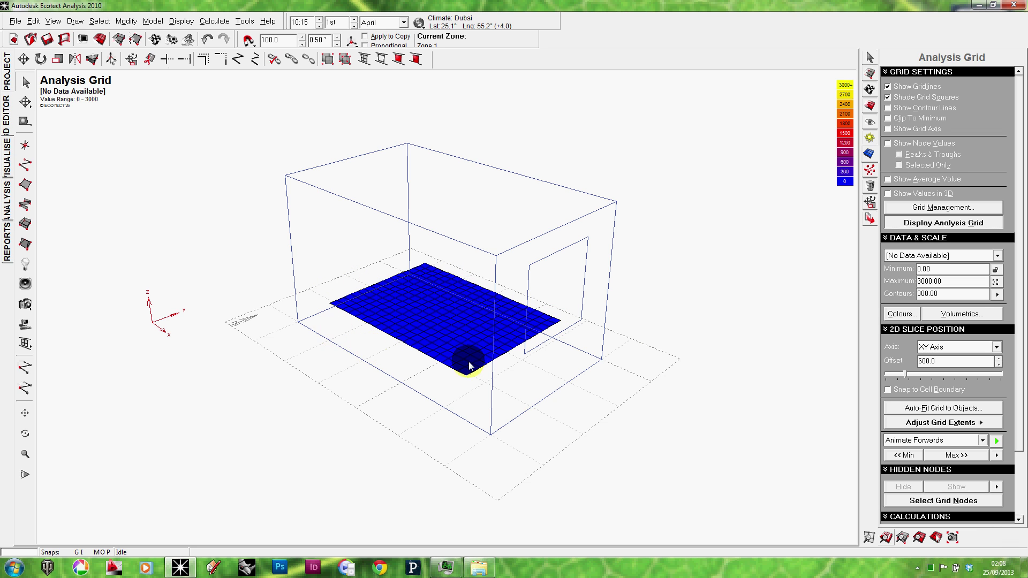
click(435, 351)
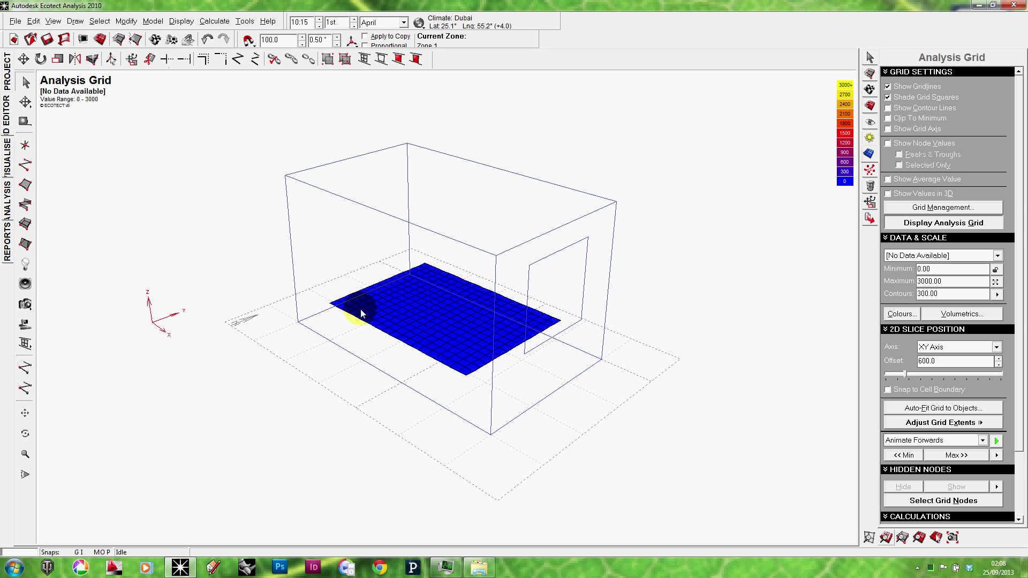
click(422, 336)
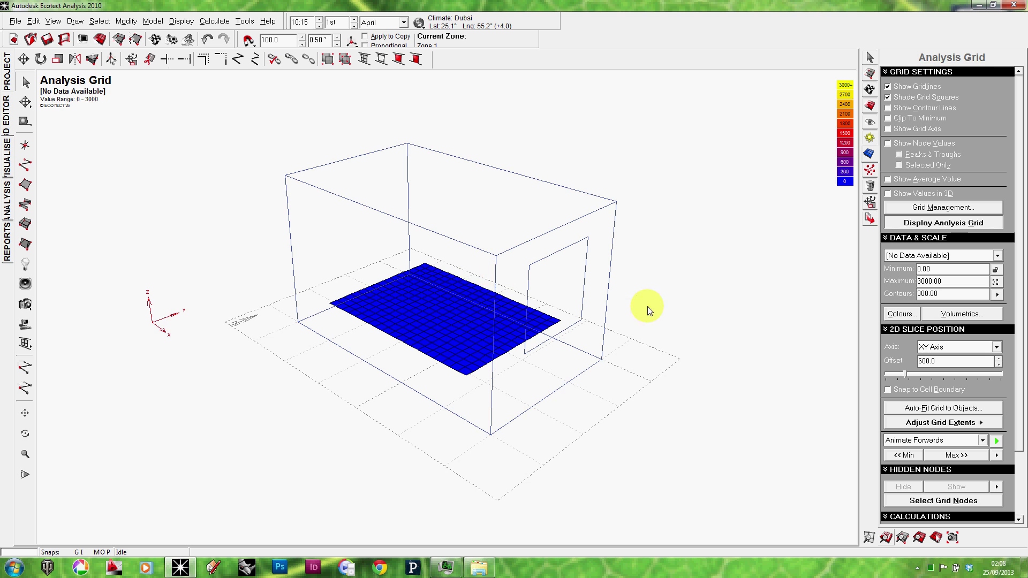
right_drag(650, 305, 624, 321)
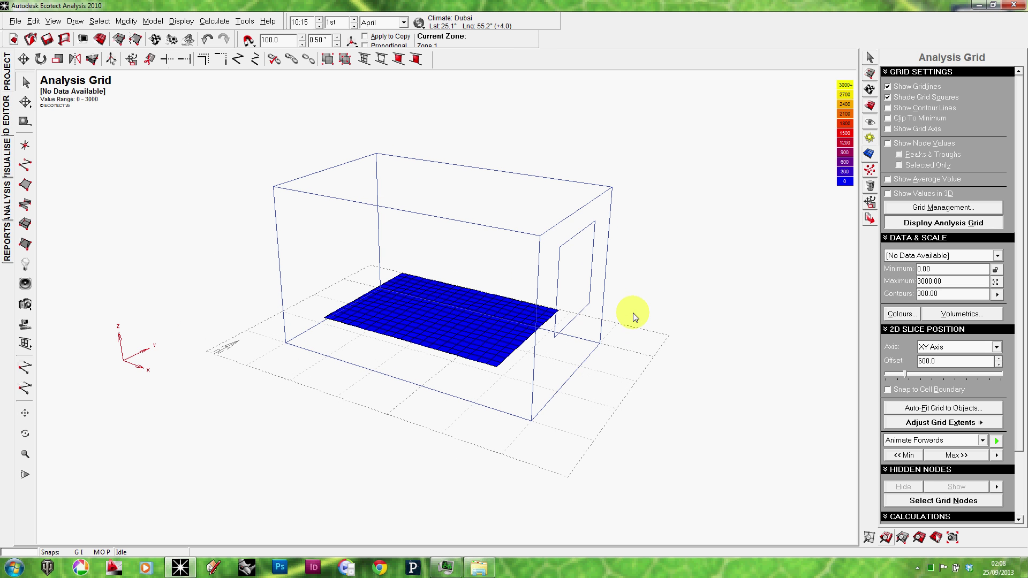
Auto-fit the analysis grid within the zone's selected floor on the XY axis, using an axial offset of 600
right_drag(485, 338, 438, 310)
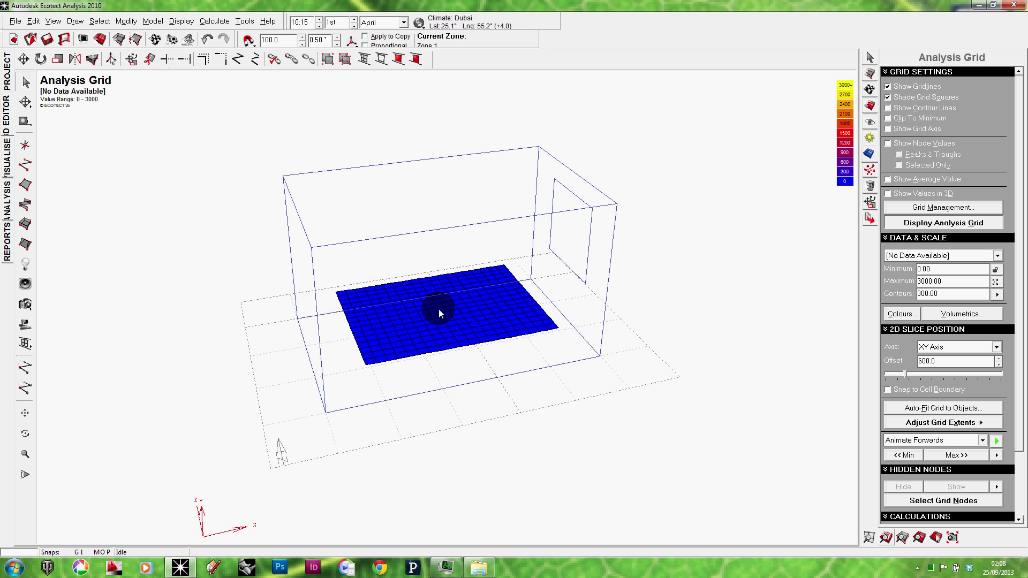
right_drag(332, 297, 661, 280)
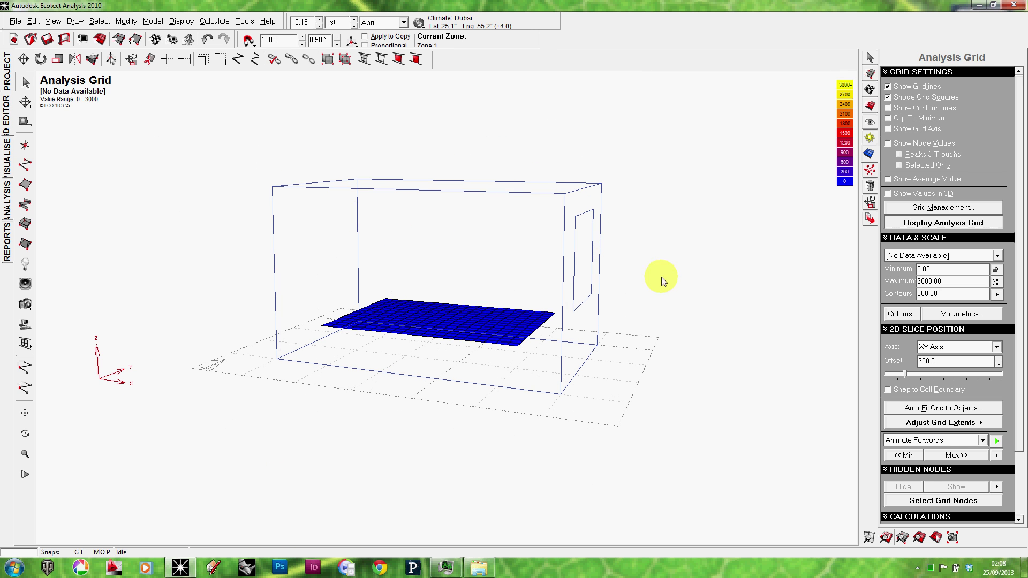
right_drag(459, 339, 264, 284)
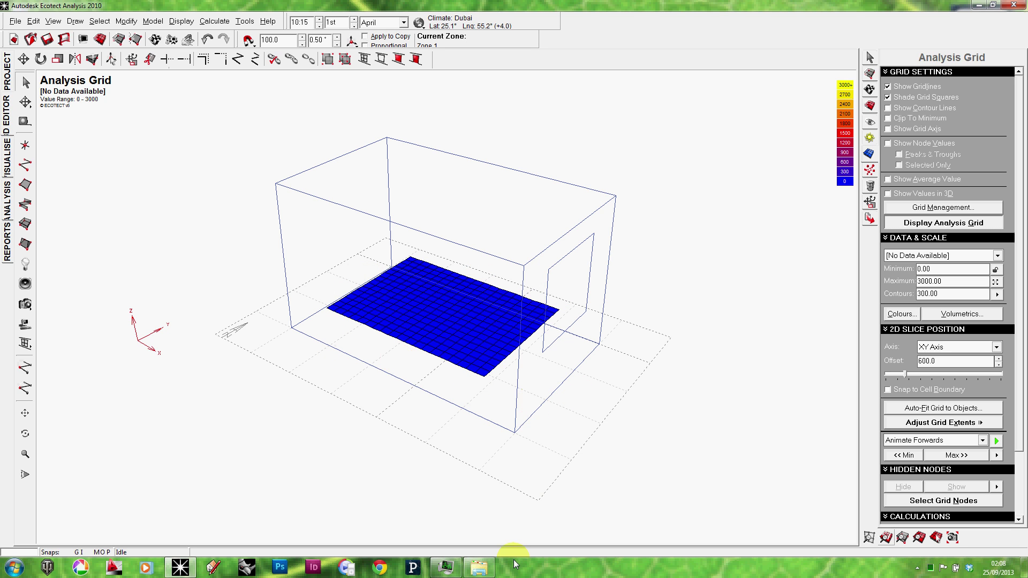
click(468, 413)
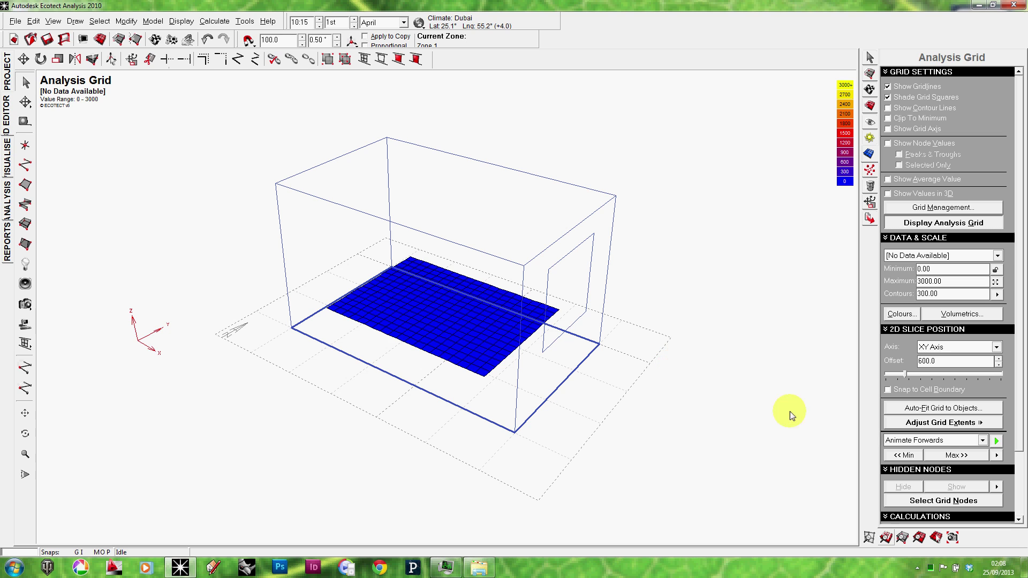
click(952, 408)
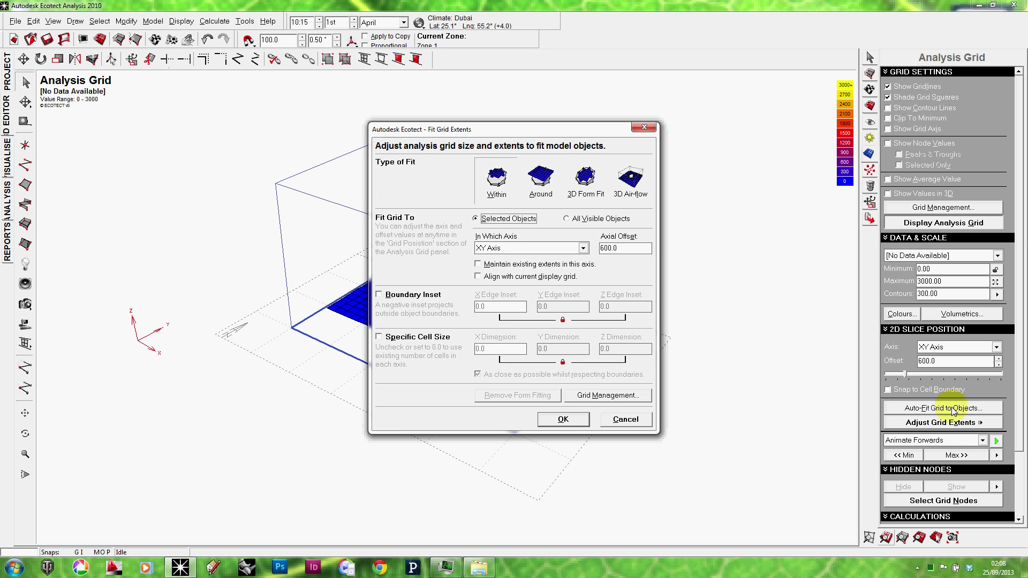
drag(477, 135, 691, 142)
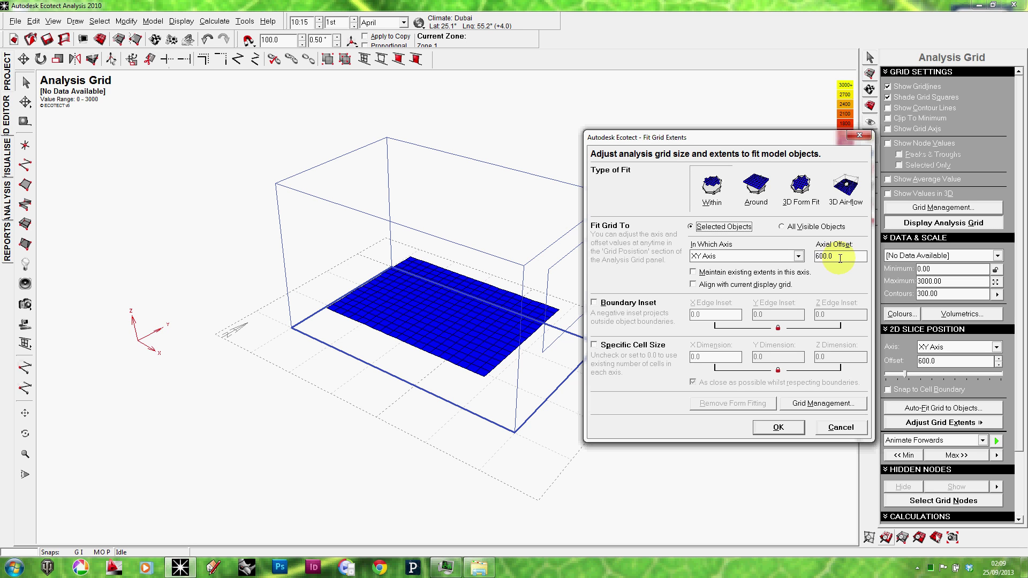
drag(839, 258, 795, 252)
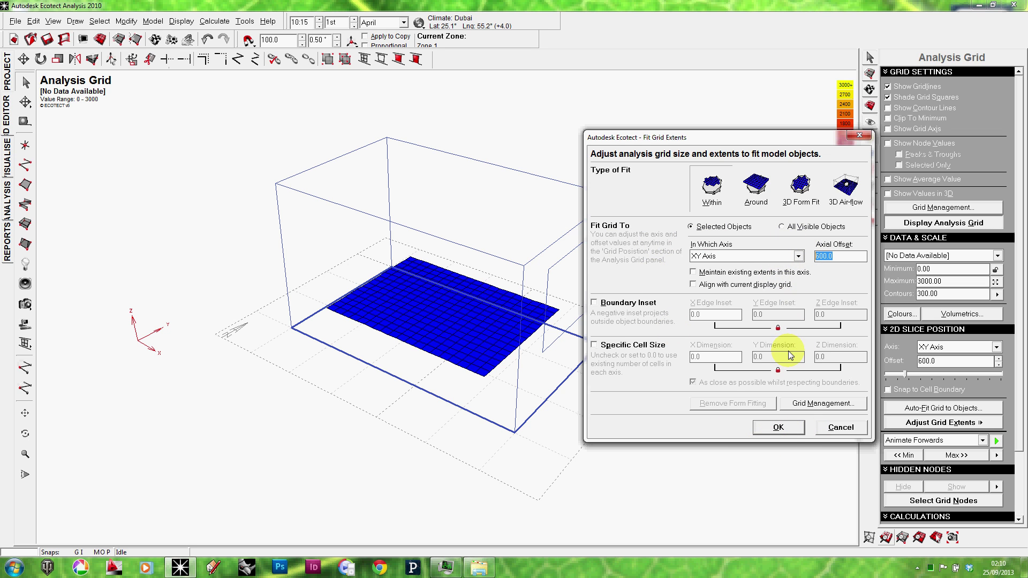
click(779, 427)
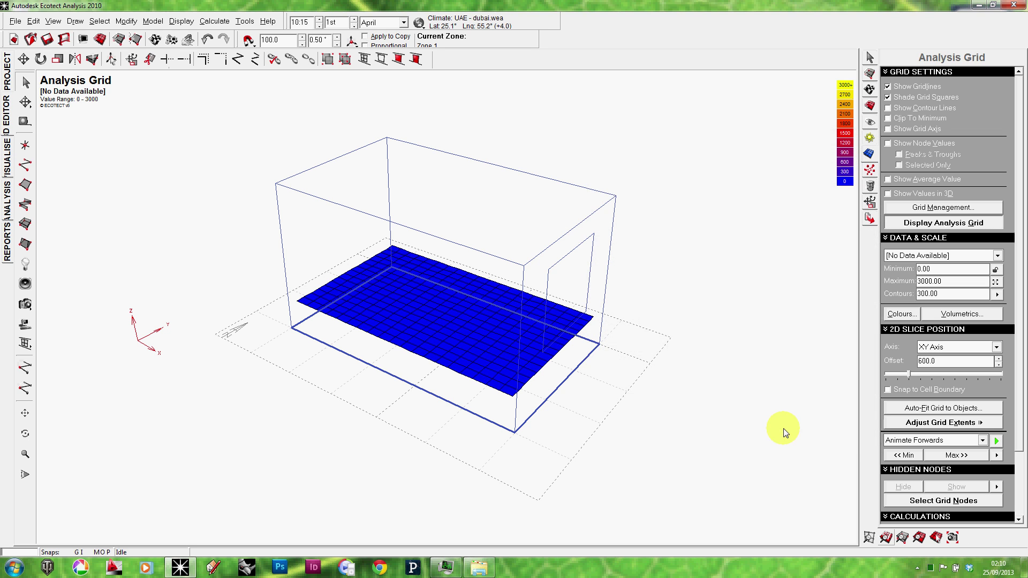
Examine how the refitted analysis grid covers the zone's floor area from above and from the side
mouse_move(493, 413)
right_down()
mouse_move(328, 374)
mouse_move(525, 349)
right_up()
right_drag(567, 319, 540, 407)
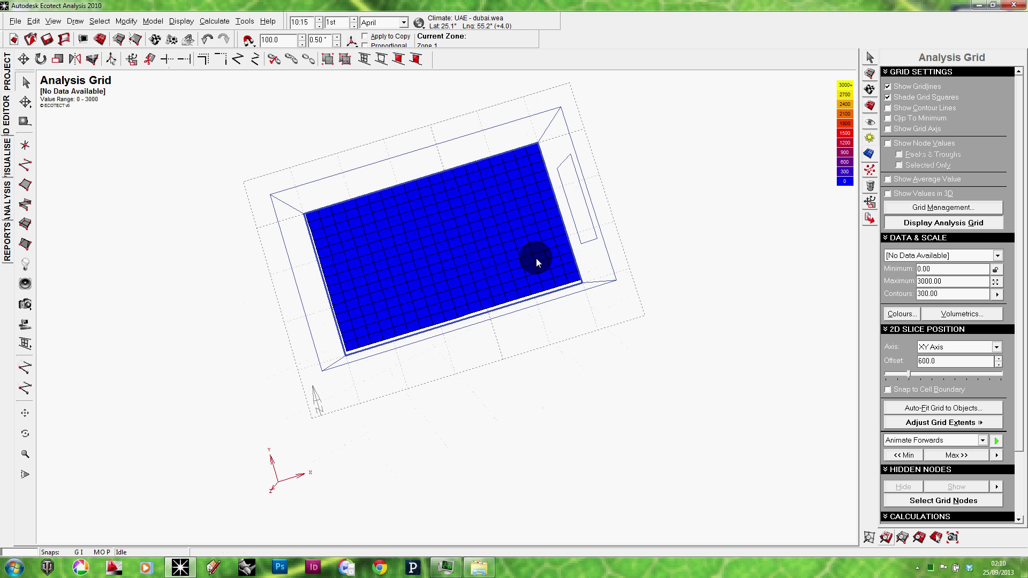
mouse_move(561, 339)
right_down()
mouse_move(564, 262)
mouse_move(523, 264)
mouse_move(496, 349)
right_up()
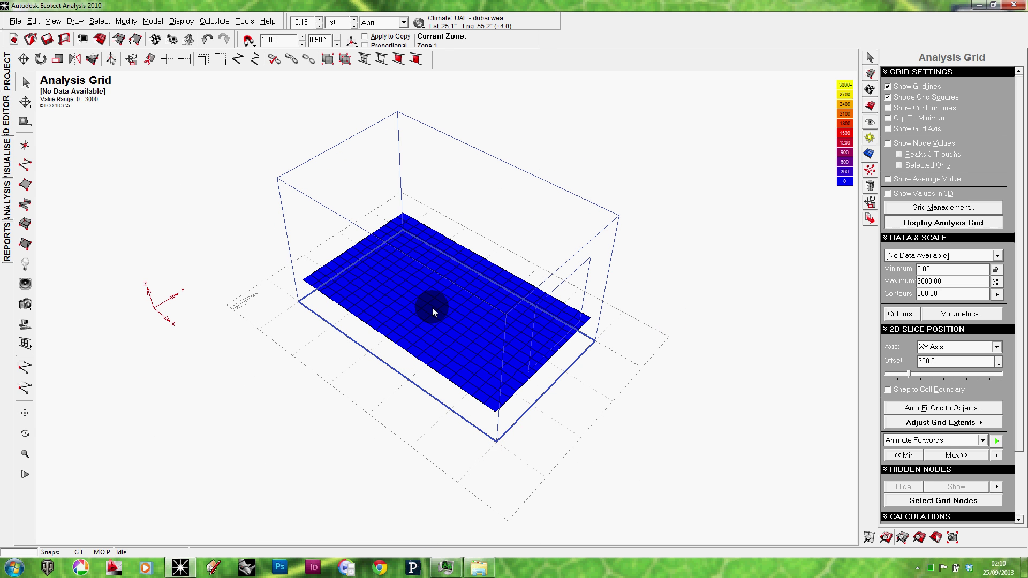
right_drag(516, 413, 516, 390)
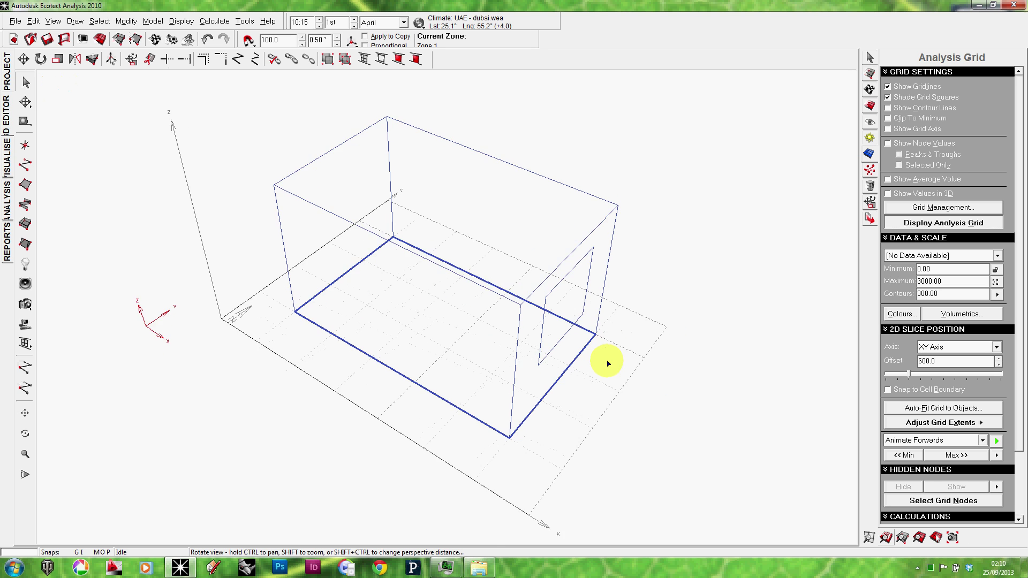
middle_drag(609, 364, 592, 332)
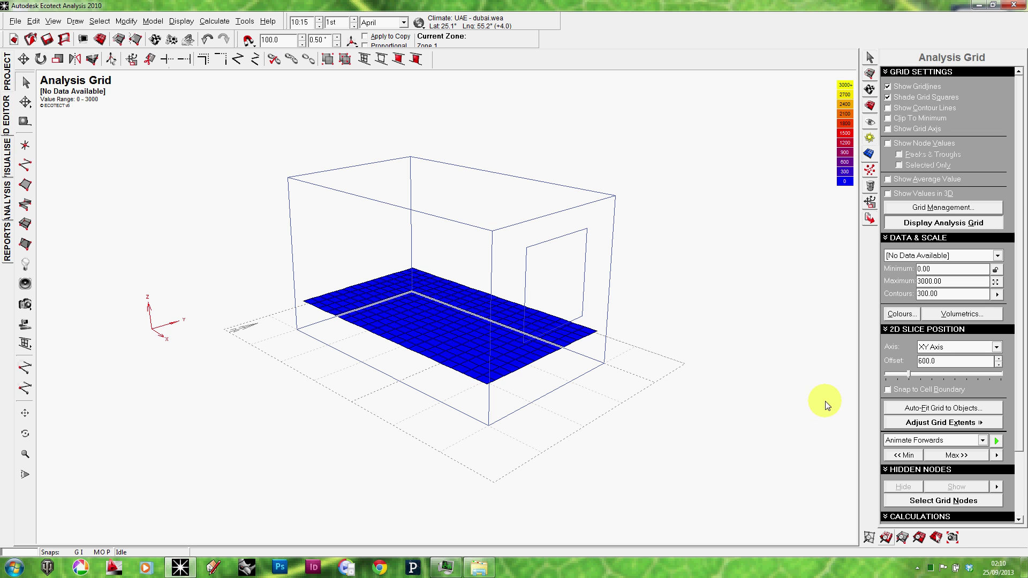
drag(1019, 333, 1022, 405)
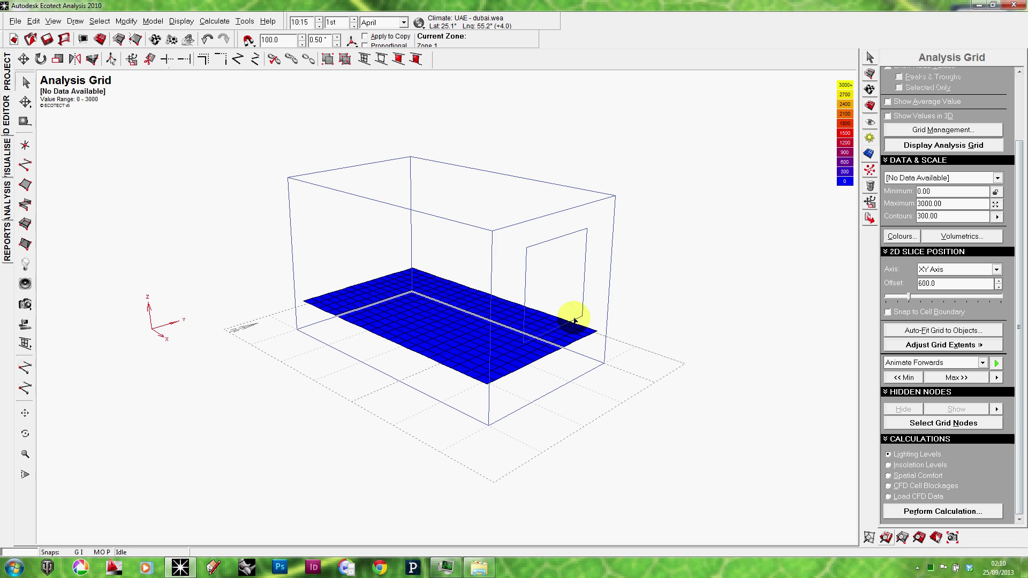
mouse_move(402, 275)
middle_down()
mouse_move(408, 282)
mouse_move(401, 273)
middle_up()
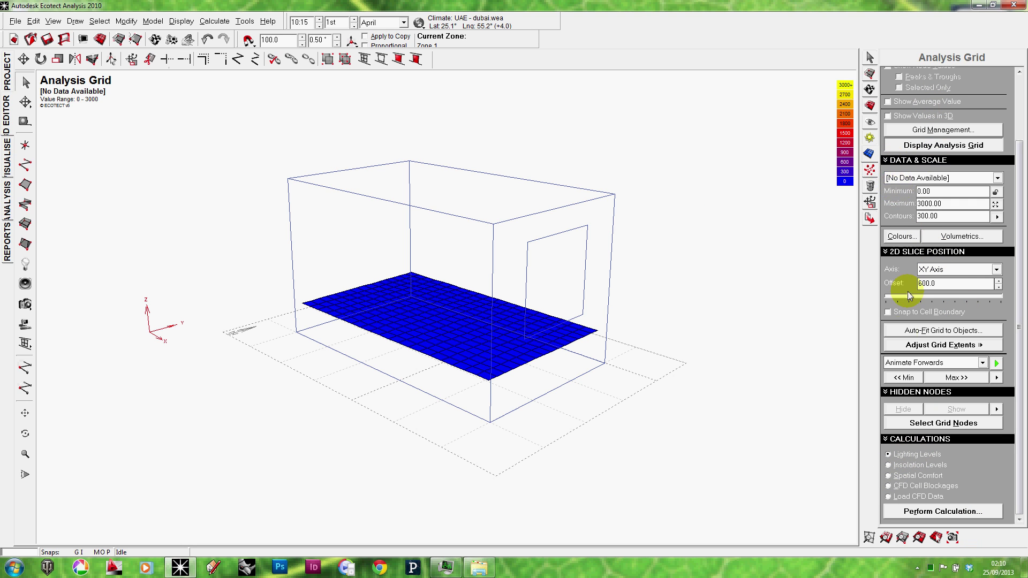
Start a Lighting Levels calculation for Natural Light Levels over the analysis grid
drag(1021, 431, 1022, 474)
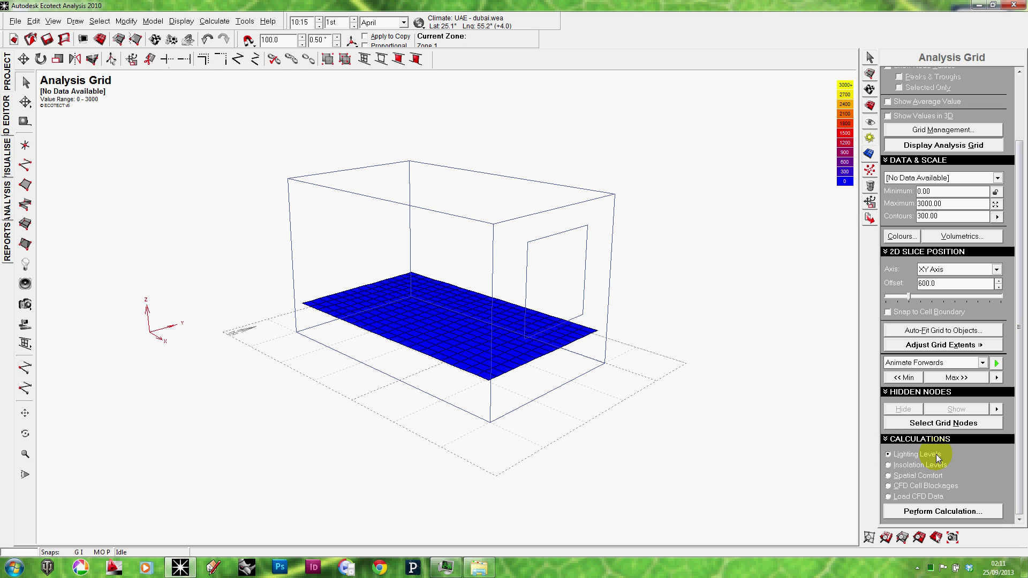
click(940, 512)
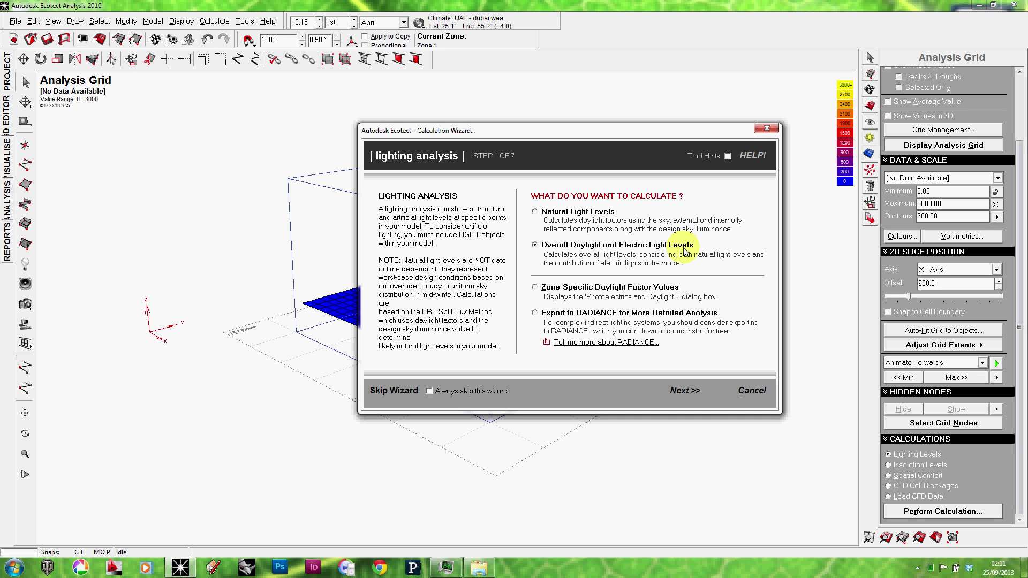
click(577, 213)
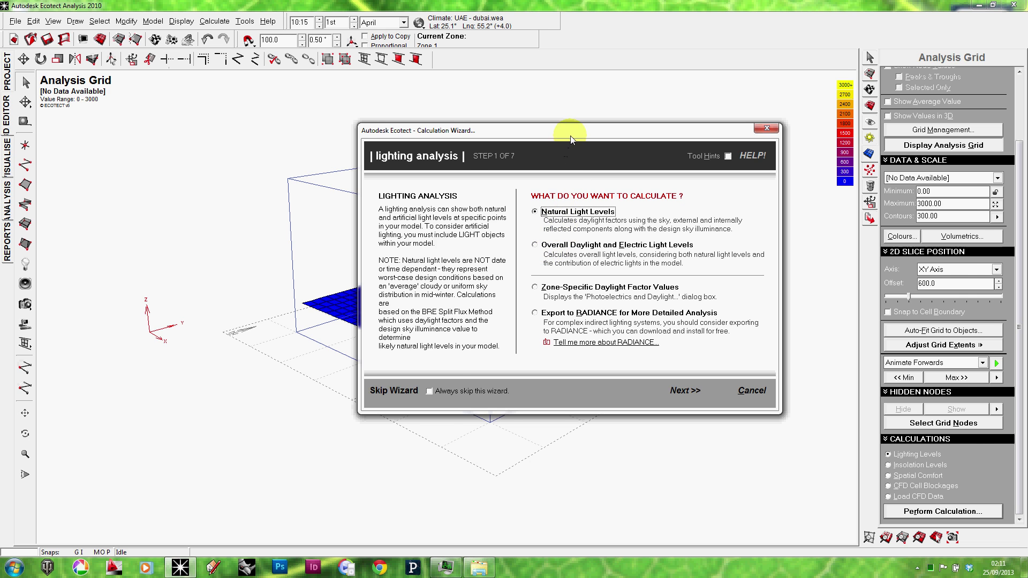
drag(571, 138, 657, 158)
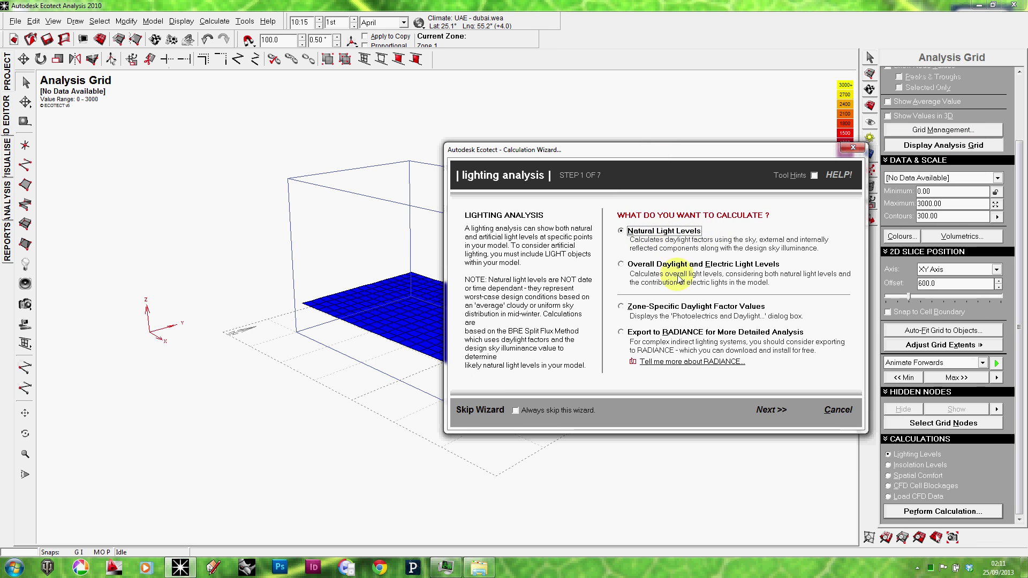
click(665, 265)
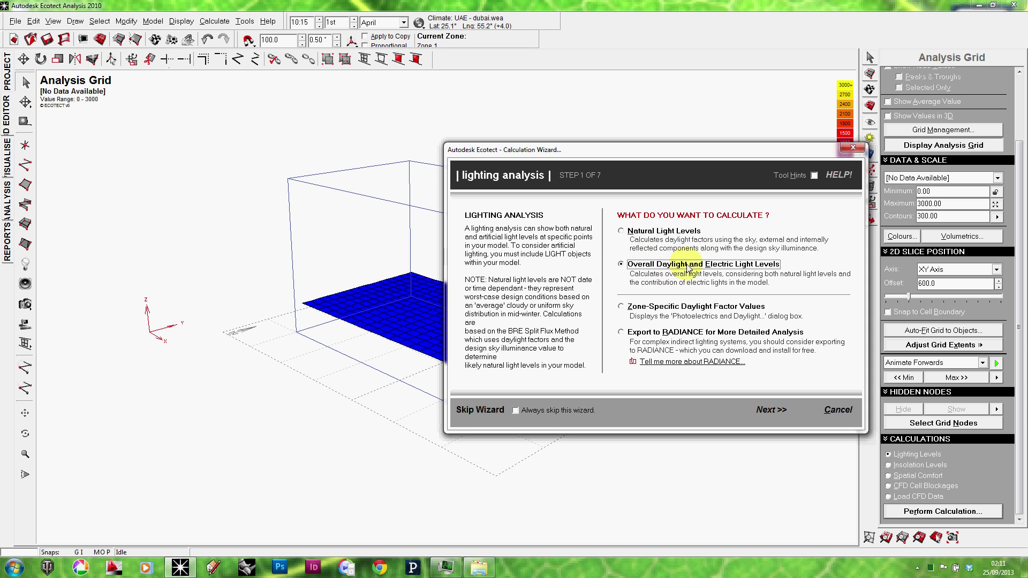
click(676, 232)
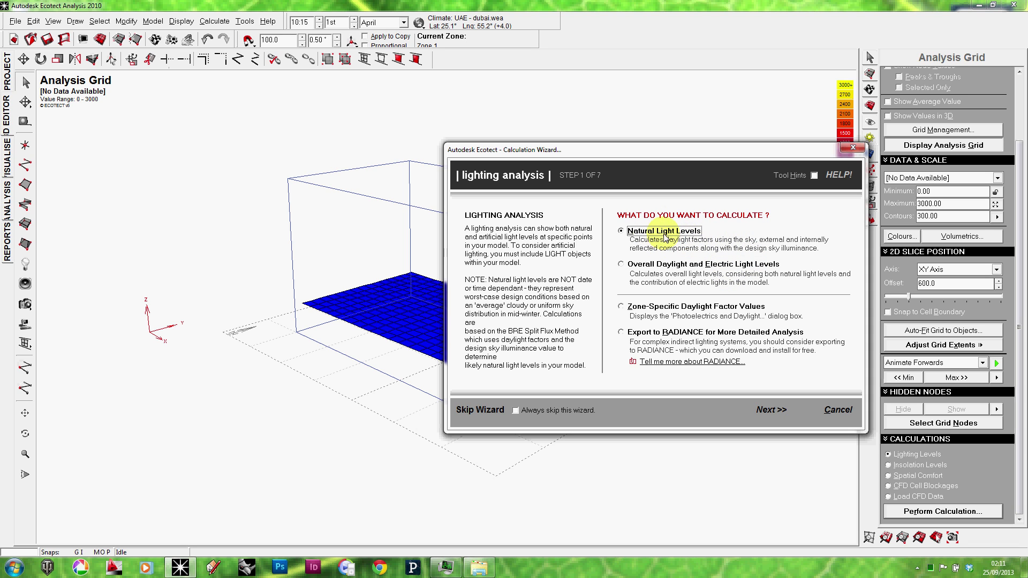
click(778, 413)
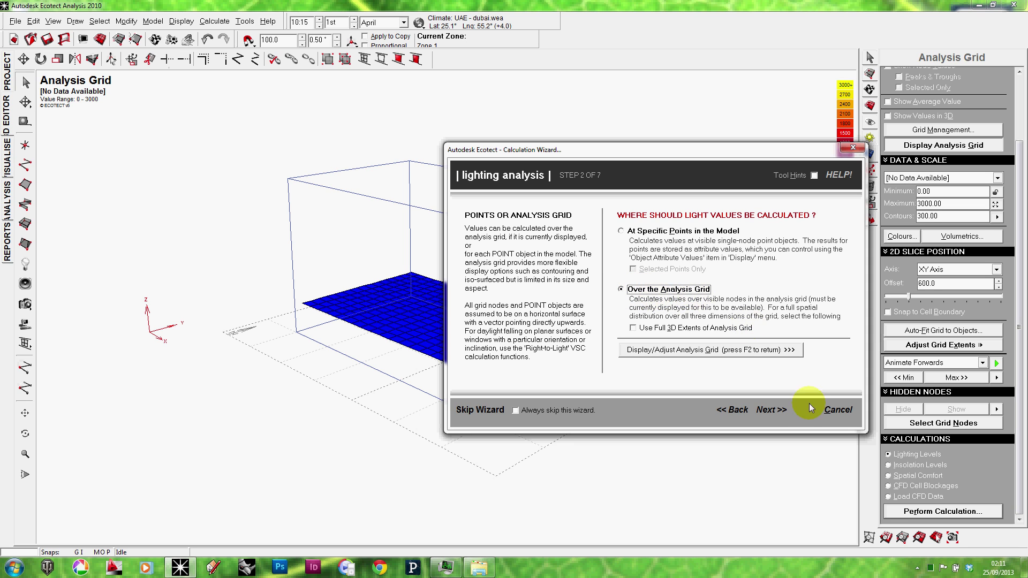
click(778, 410)
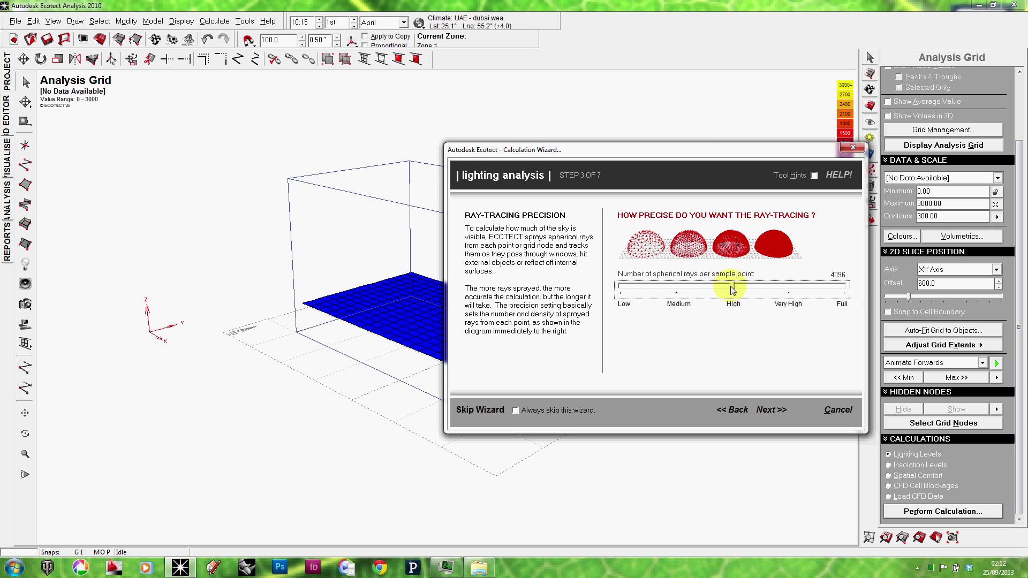
Set the ray-tracing precision to Medium and continue to the design sky settings
mouse_move(732, 288)
mouse_down()
mouse_move(850, 289)
mouse_move(687, 292)
mouse_move(727, 292)
mouse_up()
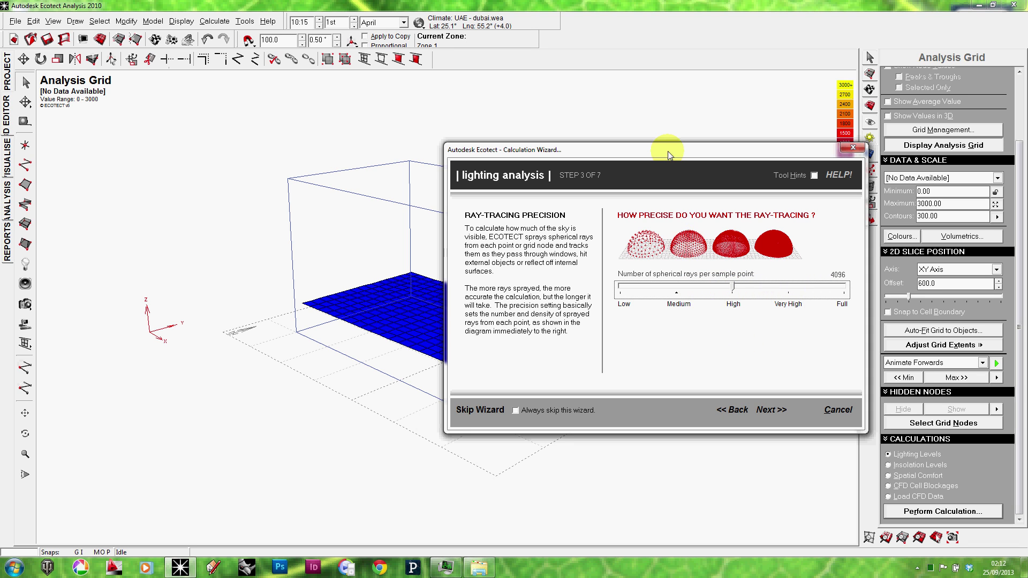
mouse_move(665, 150)
mouse_down()
mouse_move(662, 162)
mouse_move(728, 148)
mouse_move(671, 156)
mouse_up()
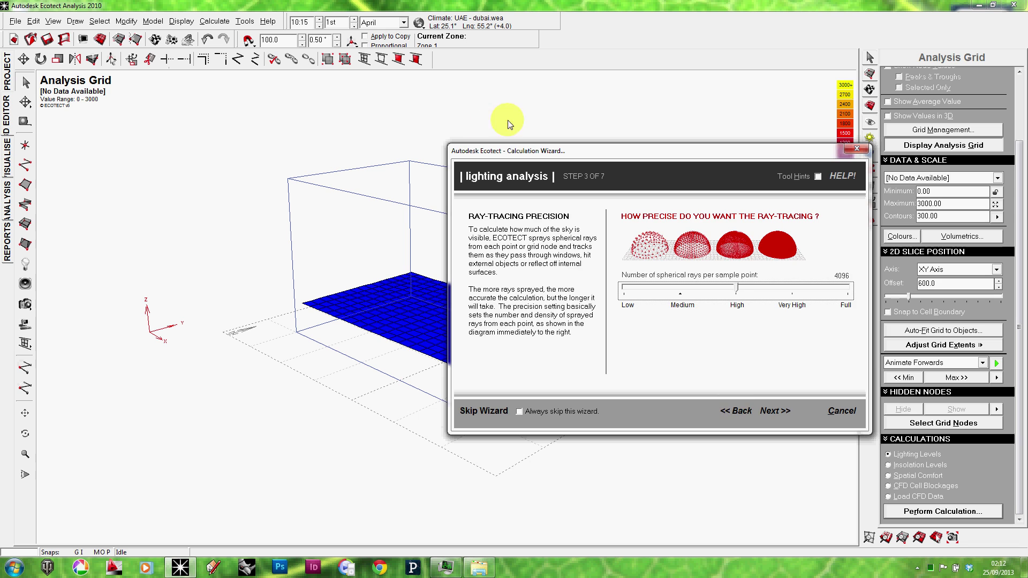
drag(587, 151, 743, 150)
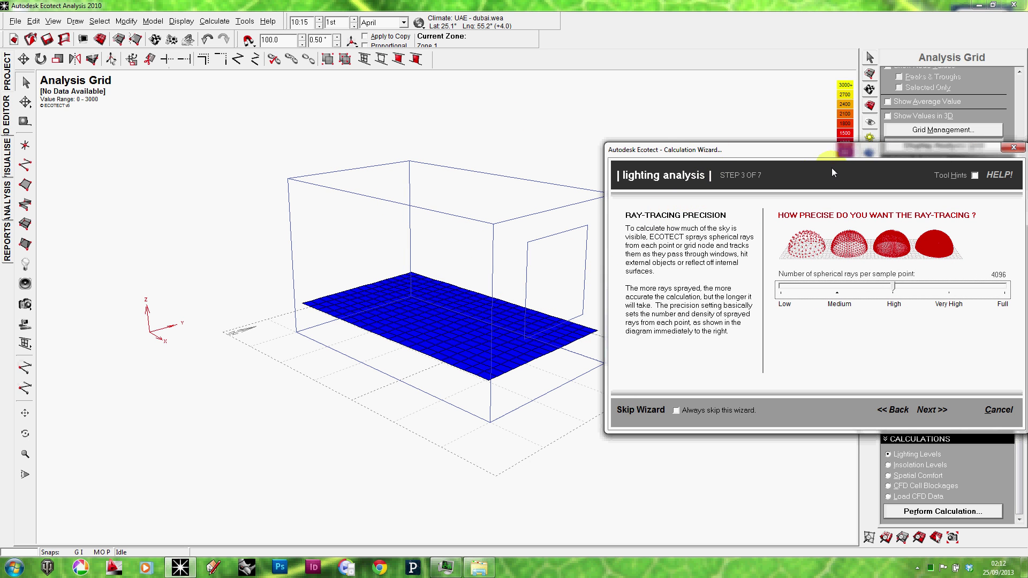
drag(840, 152, 588, 136)
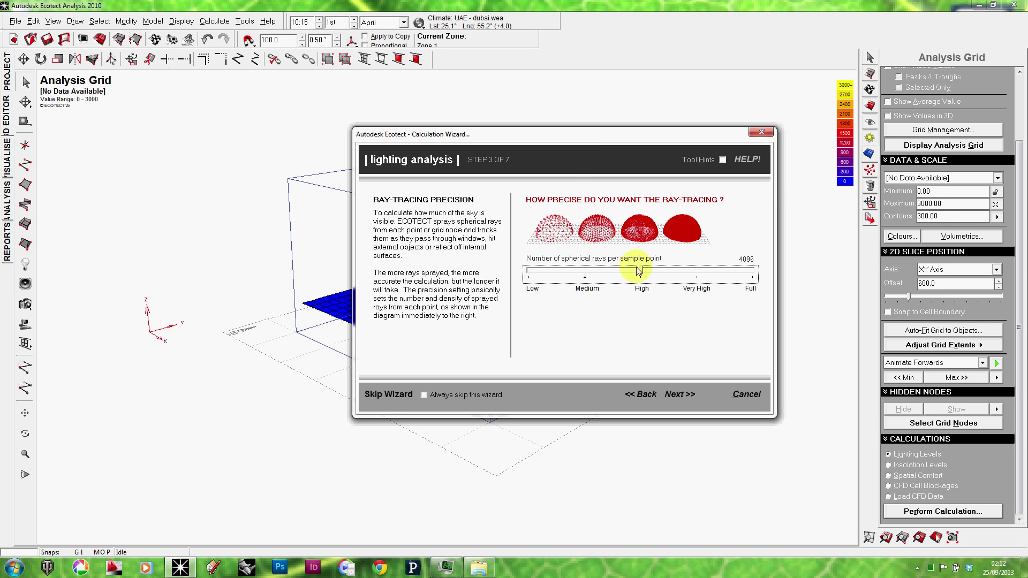
drag(575, 138, 768, 147)
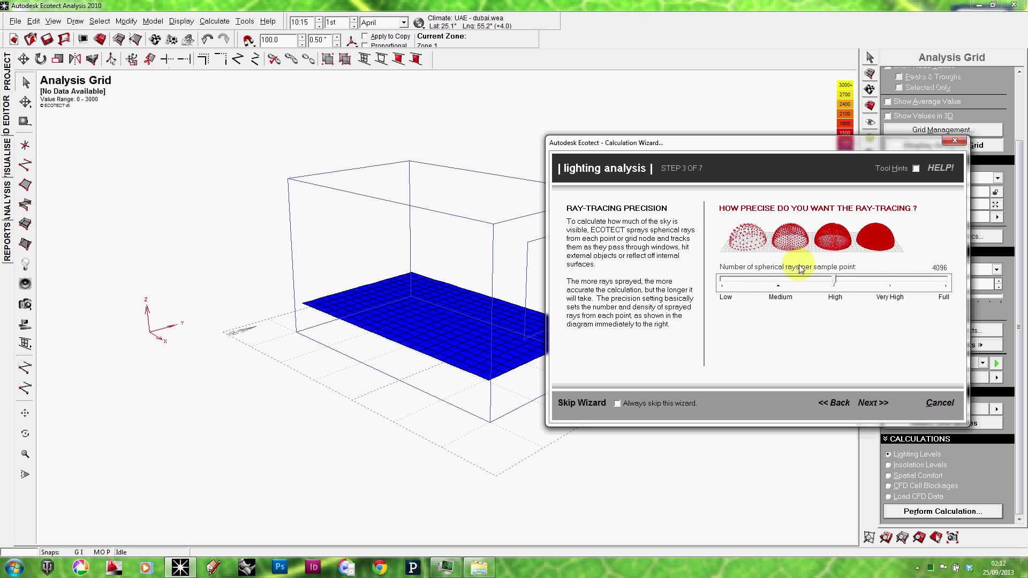
drag(853, 150, 814, 135)
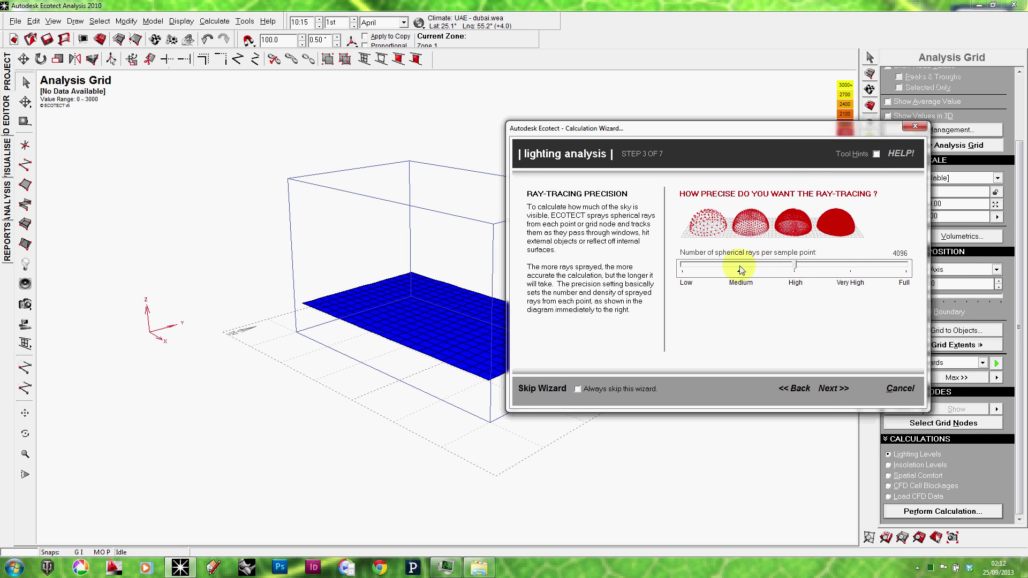
click(740, 269)
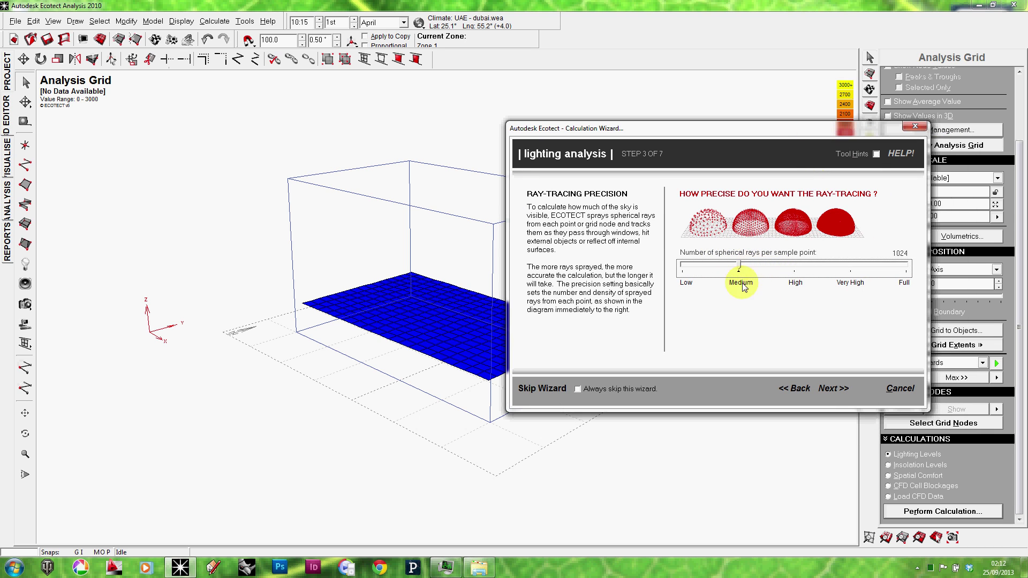
click(831, 389)
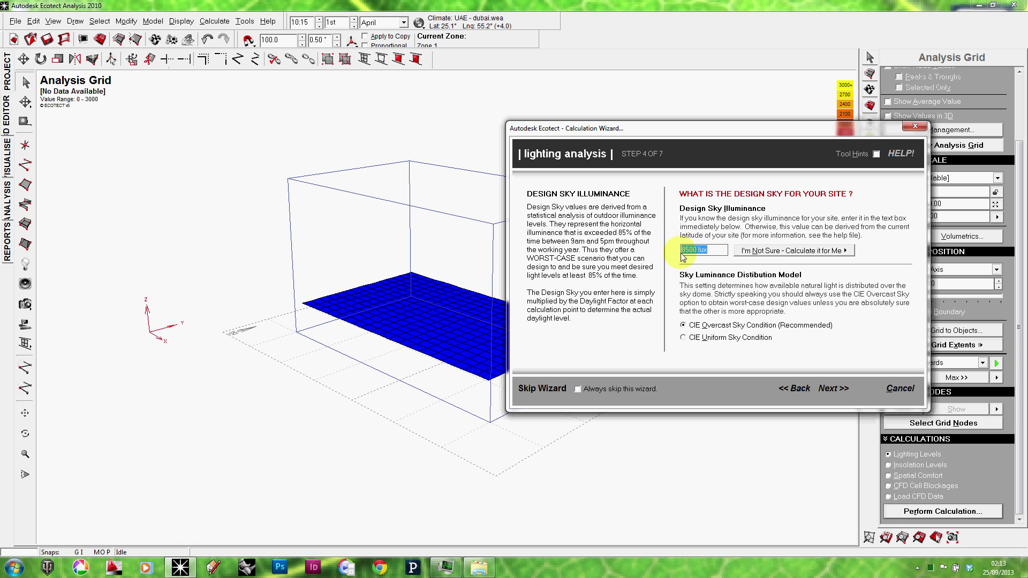
Calculate the design sky illuminance from the model latitude, keep the CIE Overcast Sky Condition, and continue to the room-based settings
click(799, 252)
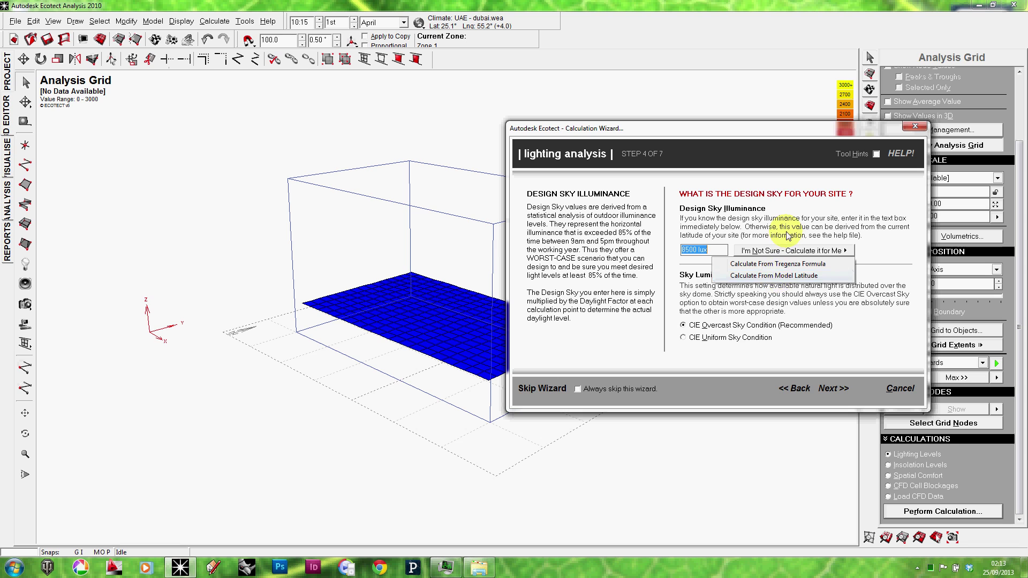
click(781, 253)
click(781, 253)
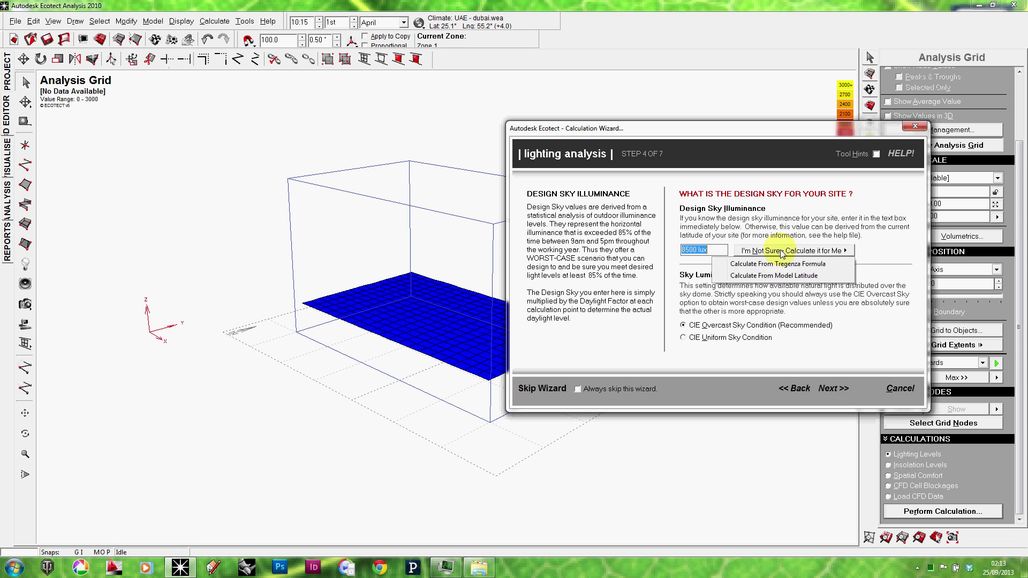
click(757, 275)
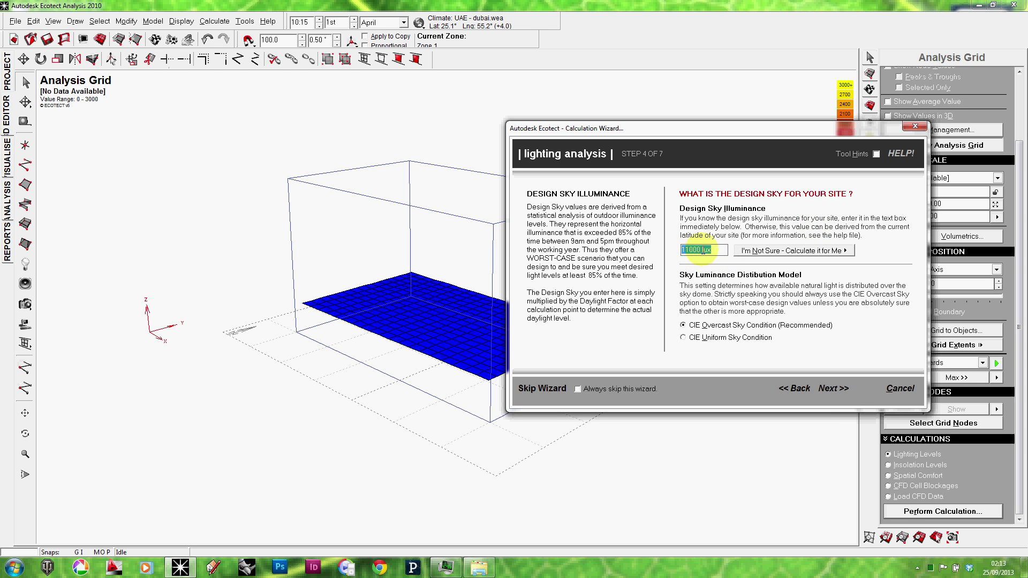
click(827, 387)
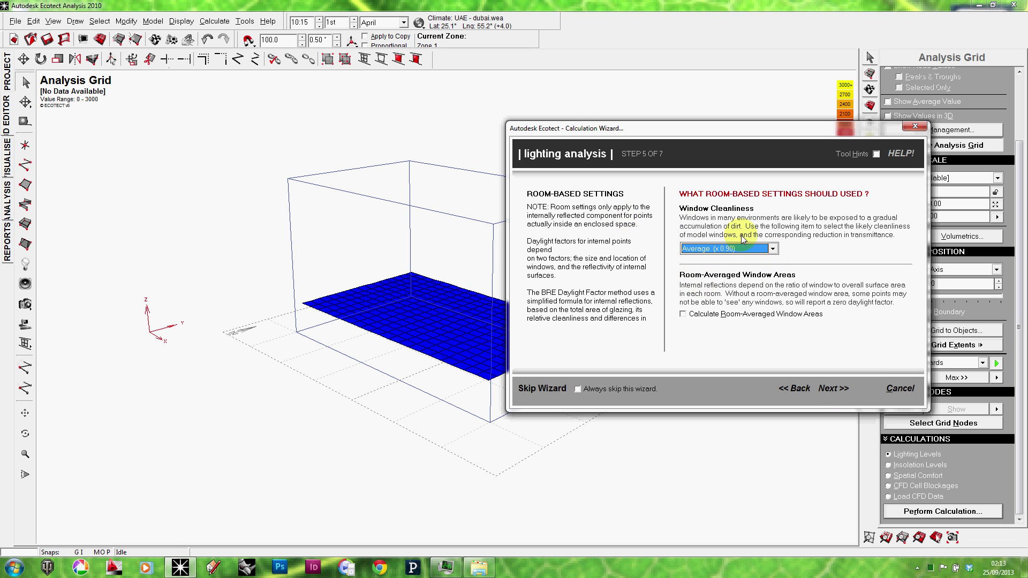
Keep the window cleanliness at Average (x 0.90) and continue to the accuracy or consistency settings
click(771, 250)
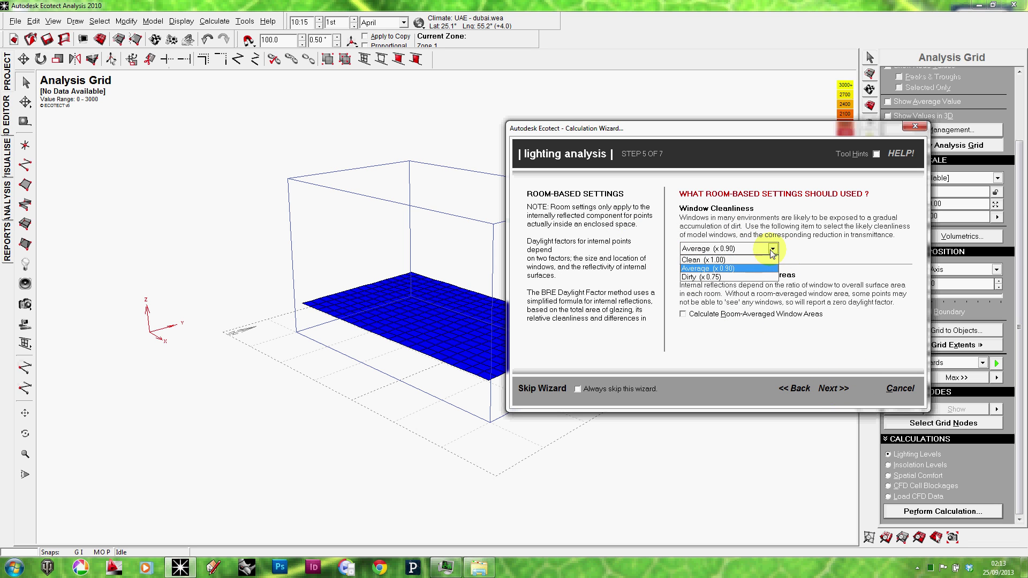
click(746, 272)
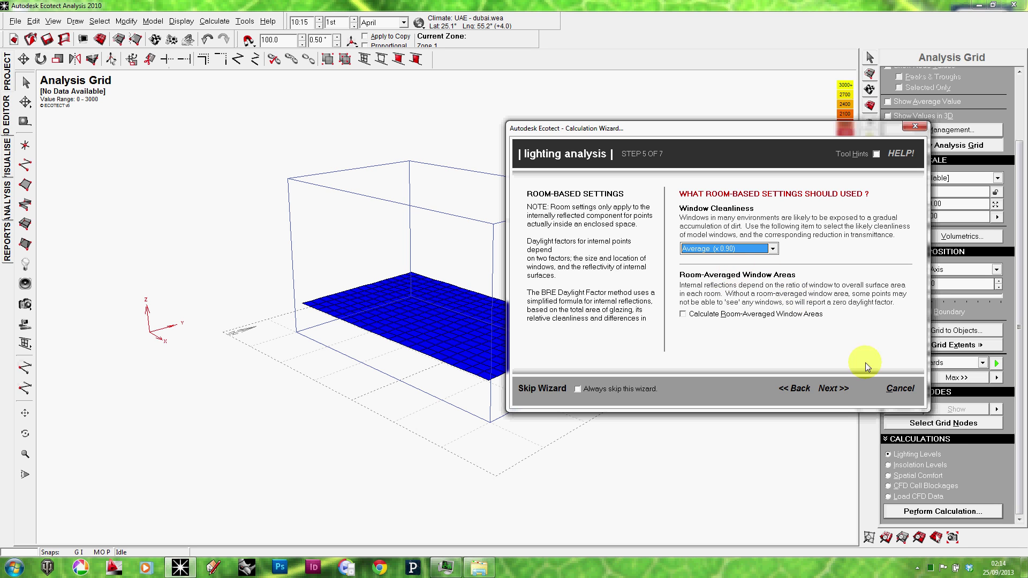
click(835, 389)
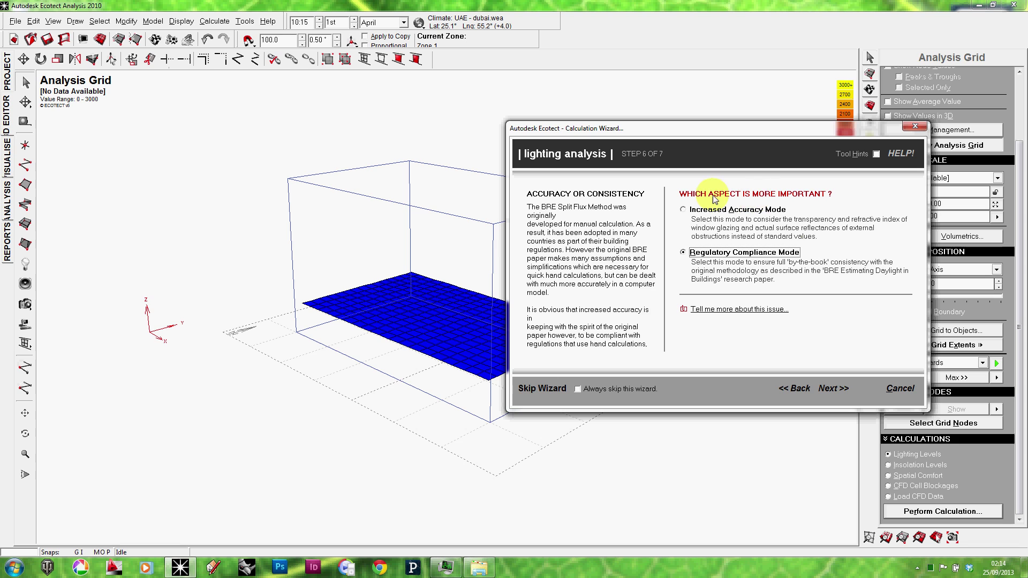
Choose Increased Accuracy Mode and run the natural light levels calculation over the analysis grid
click(748, 212)
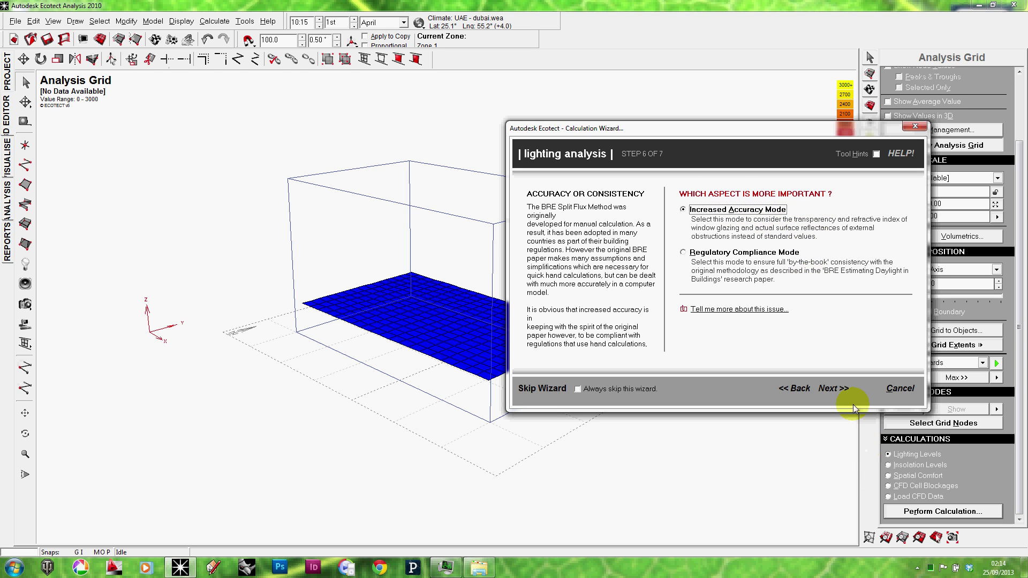
click(833, 389)
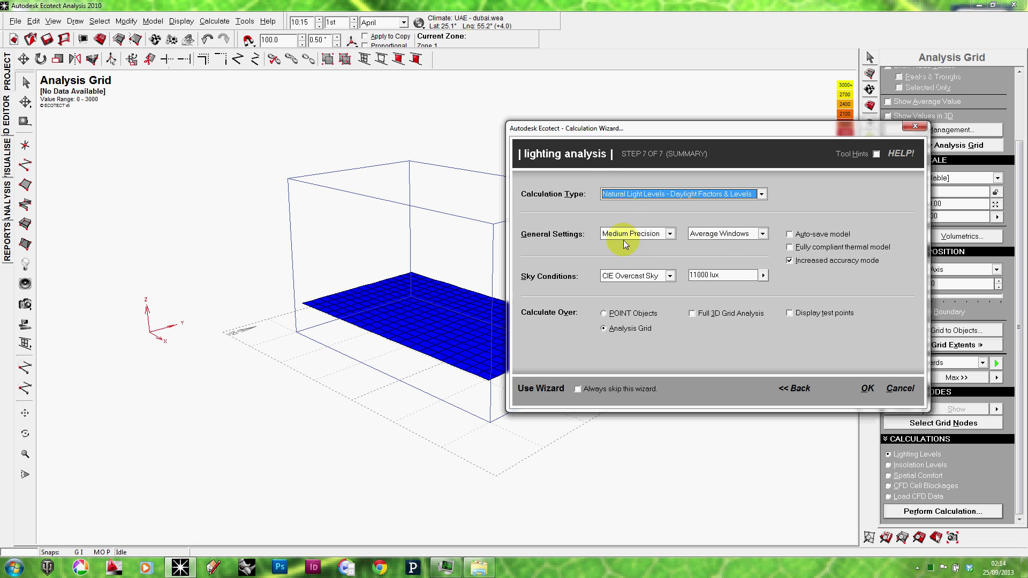
click(868, 390)
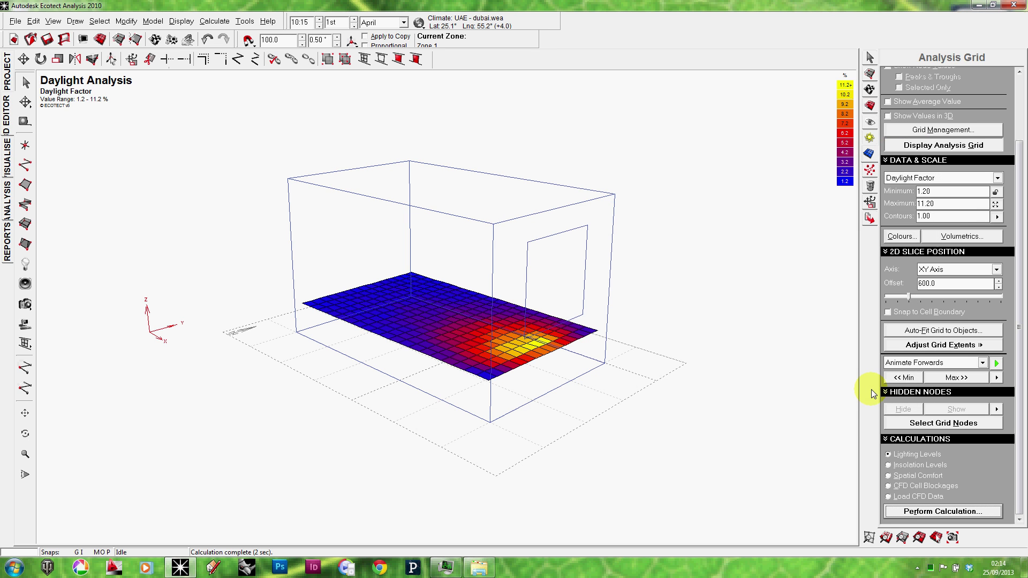
Examine the Daylight Factor distribution across the analysis grid from several angles, comparing the window end with the back of the room
mouse_move(461, 252)
right_down()
mouse_move(464, 282)
mouse_move(471, 267)
right_up()
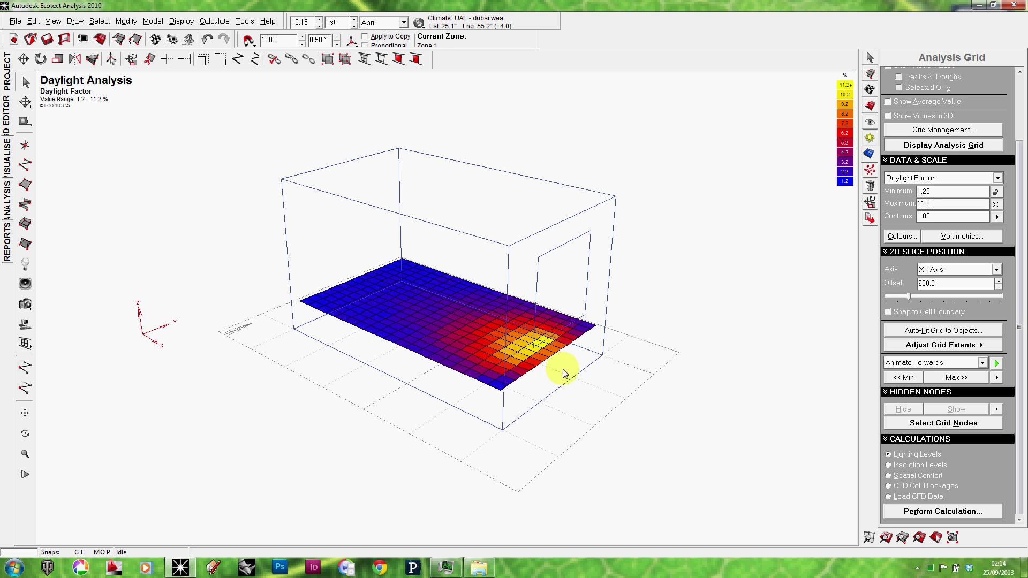
right_drag(440, 332, 540, 370)
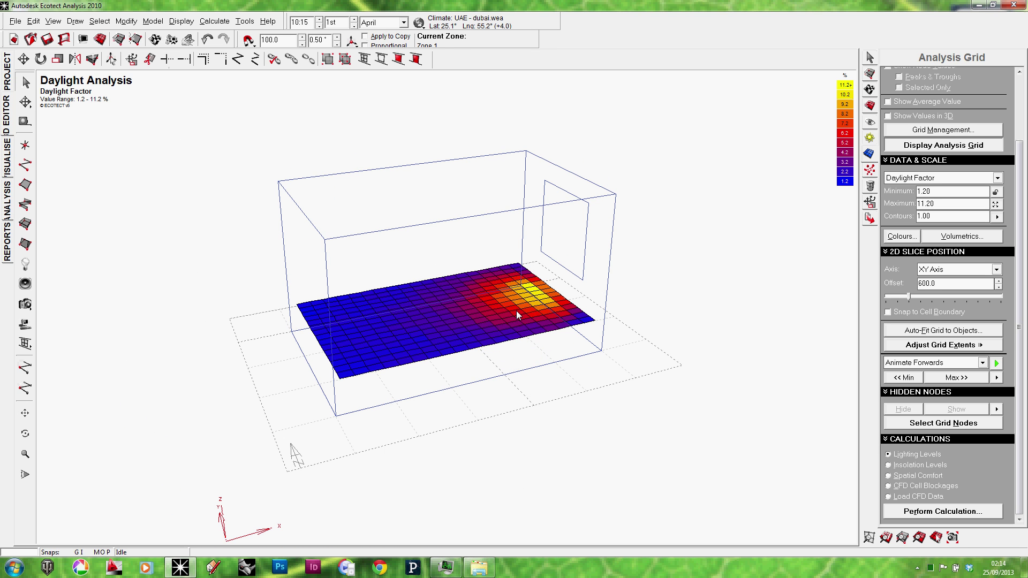
scroll(516, 306, up, 3)
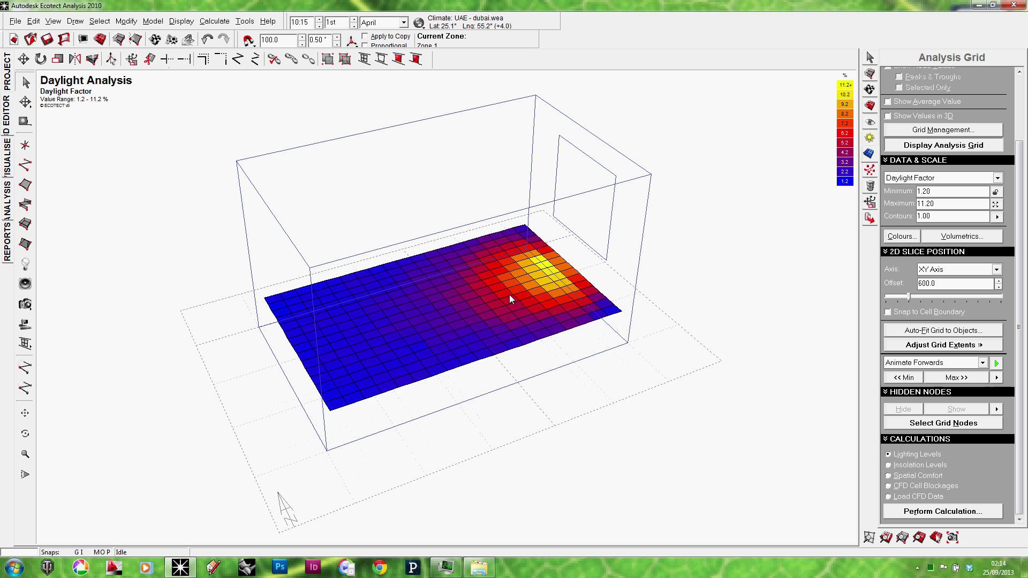
right_drag(518, 266, 762, 264)
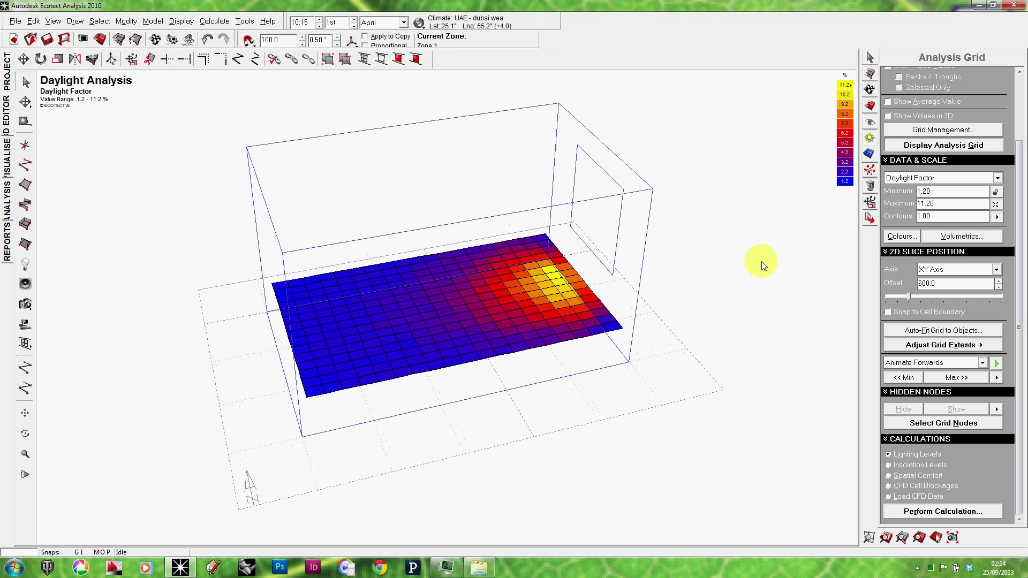
right_drag(601, 207, 585, 319)
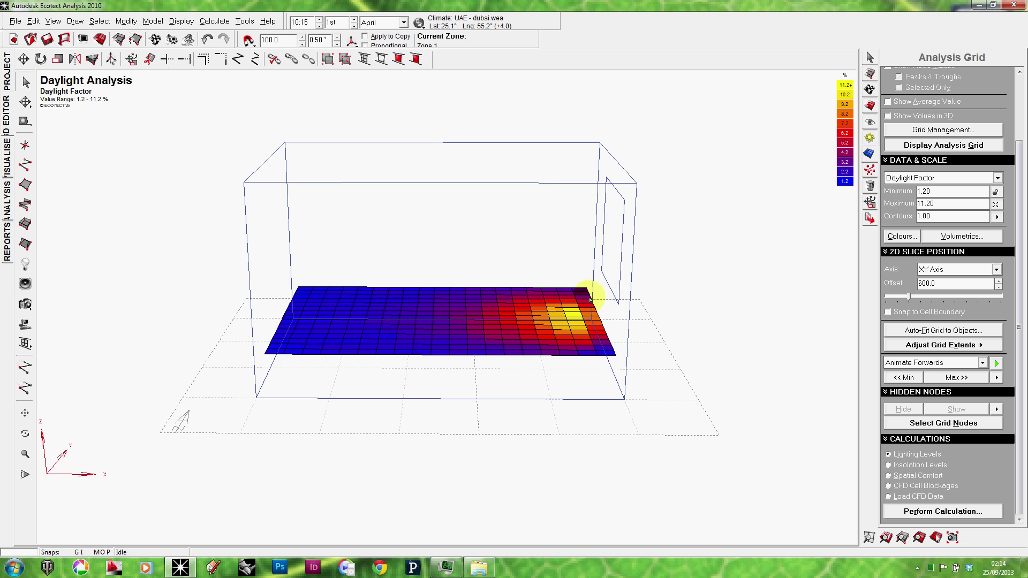
mouse_move(590, 303)
right_down()
mouse_move(688, 305)
mouse_move(578, 306)
right_up()
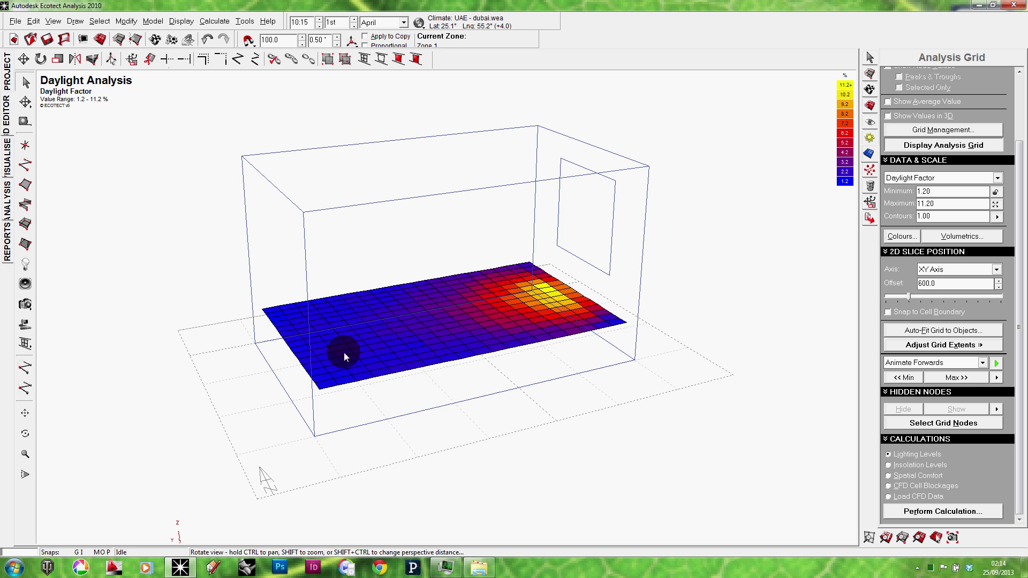
right_drag(343, 352, 298, 339)
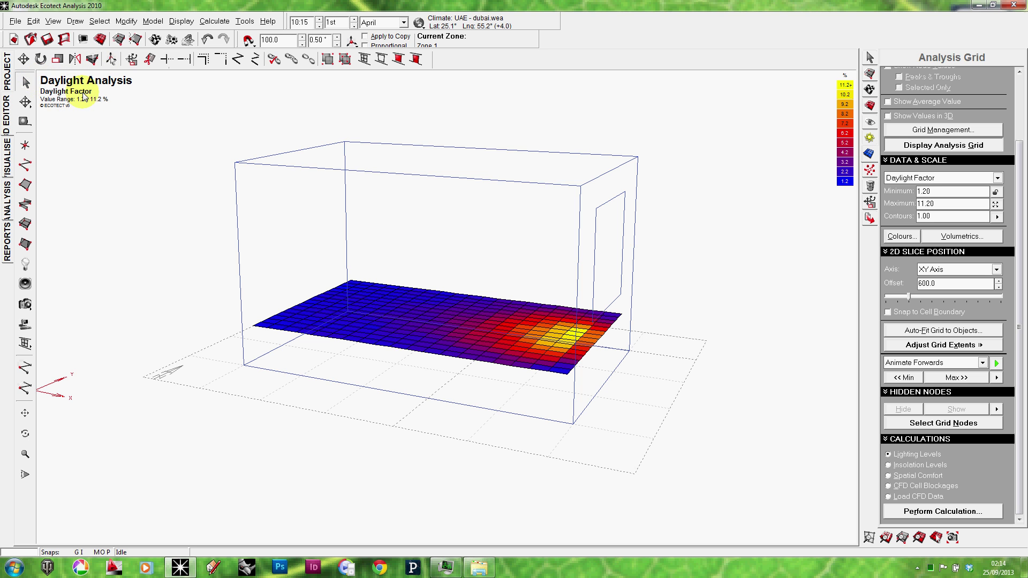
right_drag(164, 110, 152, 121)
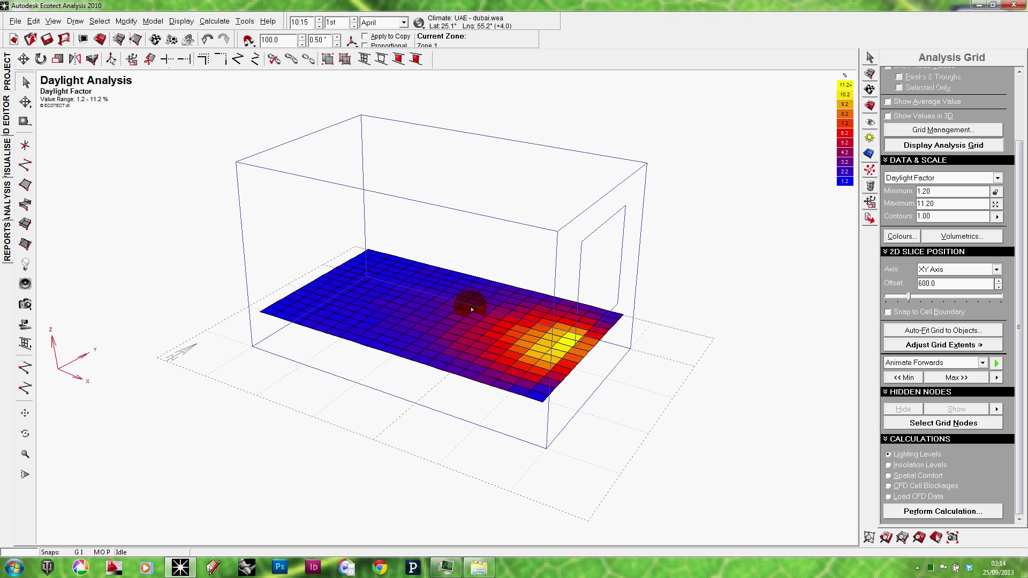
right_drag(672, 364, 639, 343)
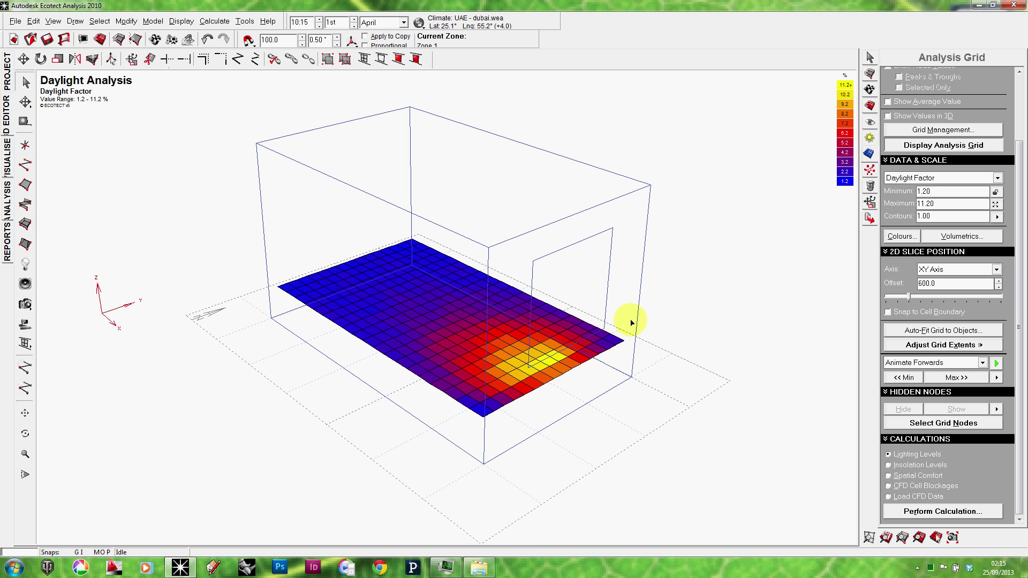
mouse_move(599, 313)
right_down()
mouse_move(596, 340)
mouse_move(601, 303)
right_up()
scroll(601, 307, up, 2)
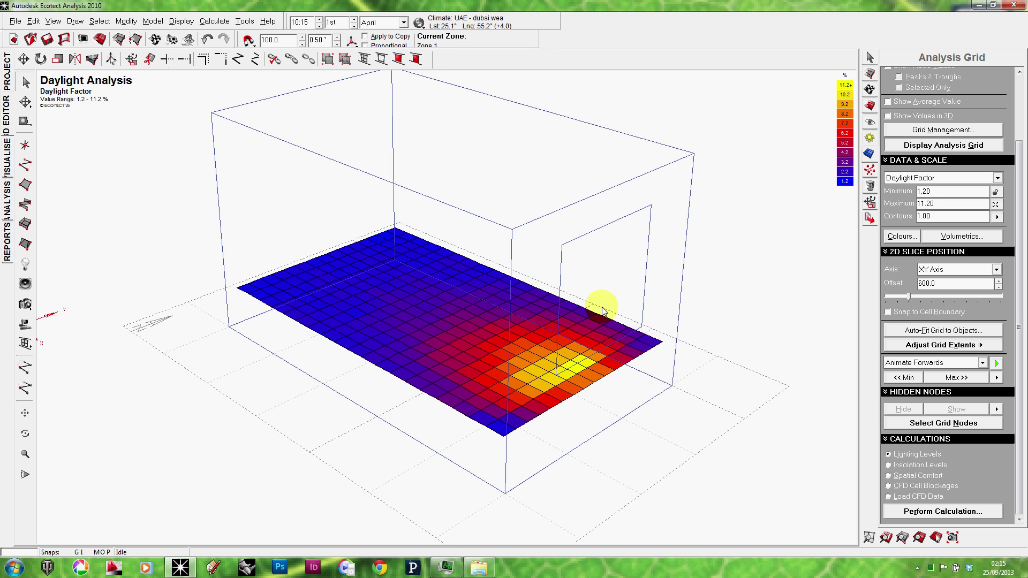
scroll(601, 323, up, 2)
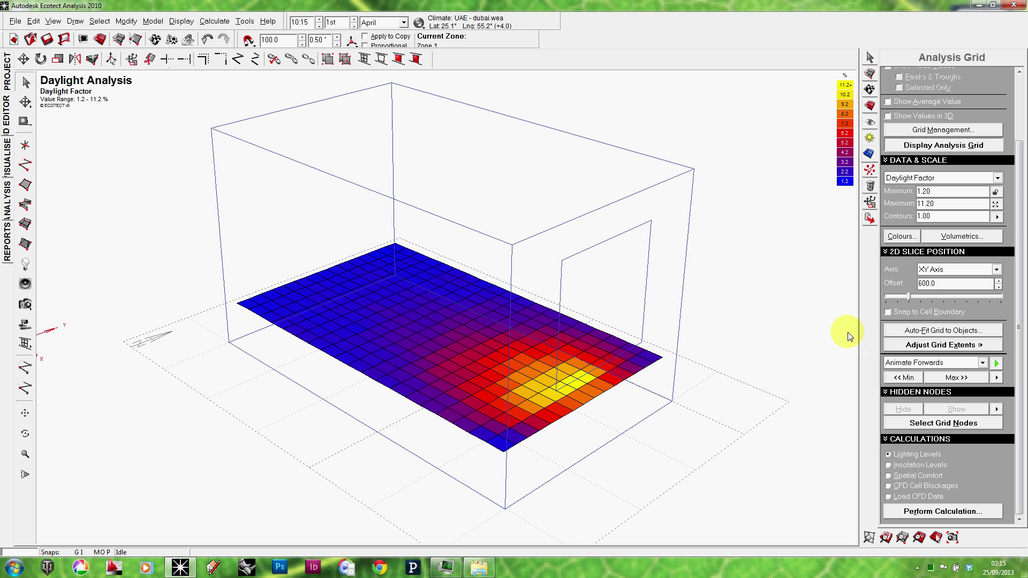
Switch the data displayed on the analysis grid to Daylighting Levels
click(955, 178)
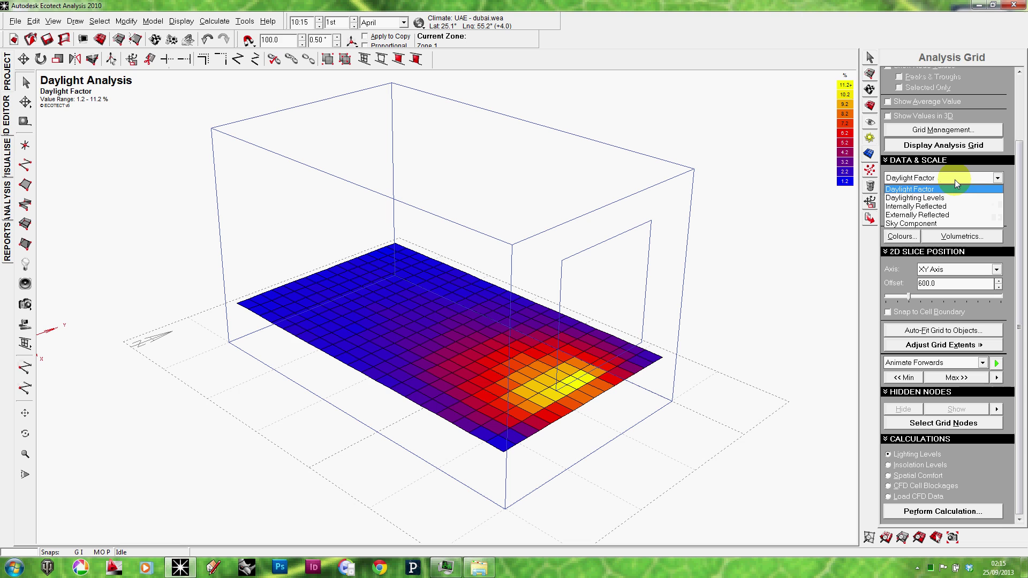
click(691, 224)
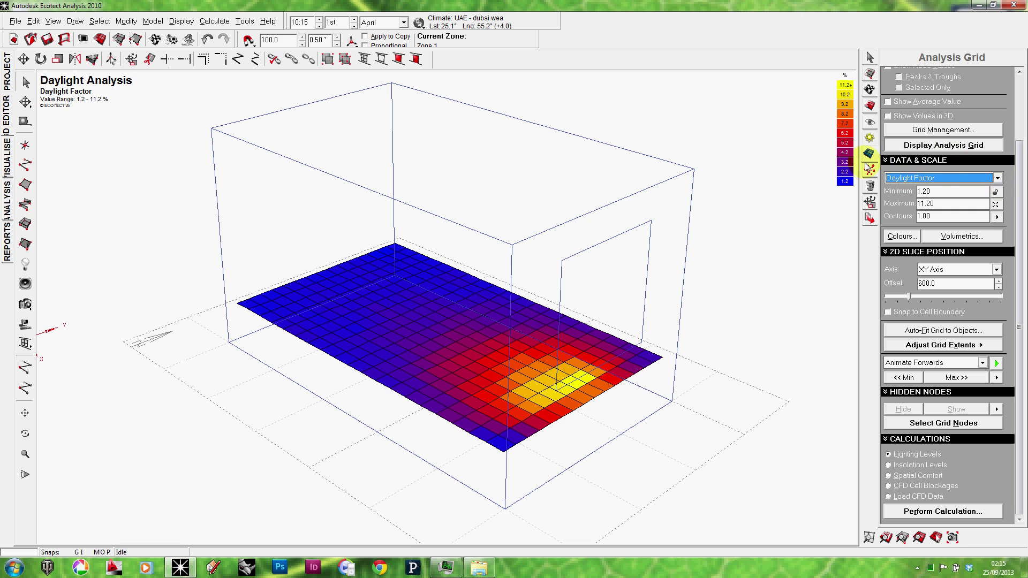
click(929, 182)
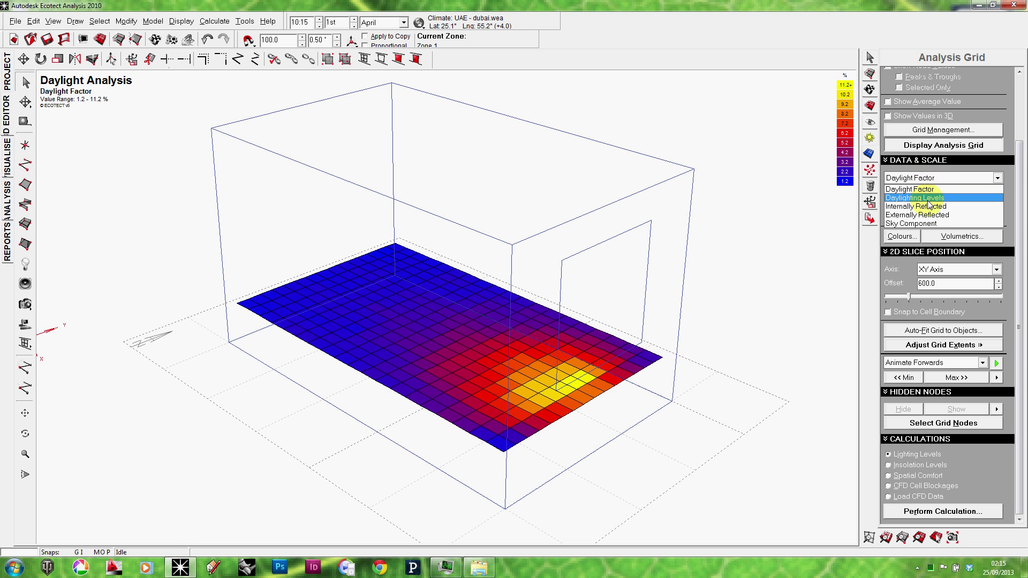
click(930, 201)
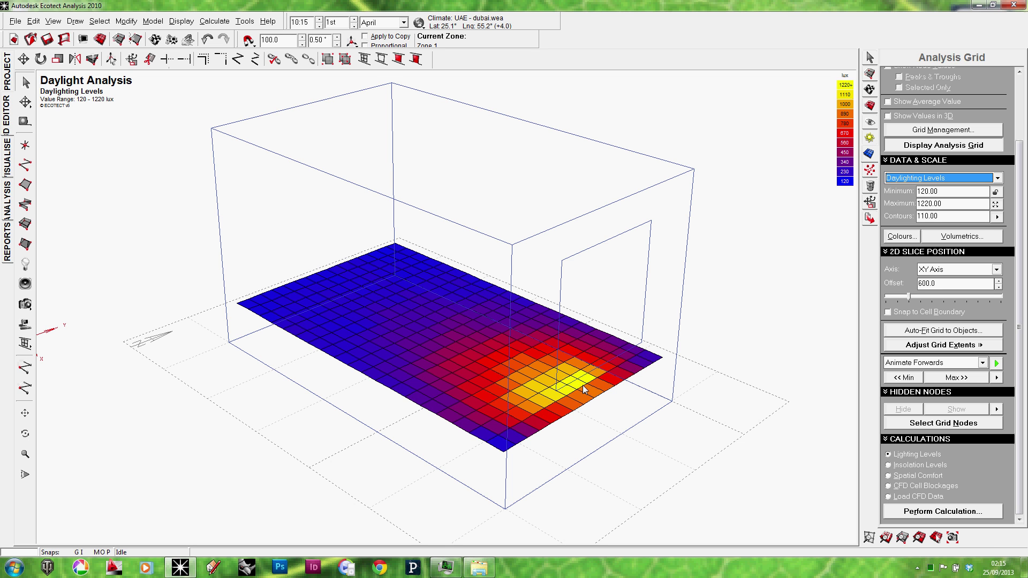
Examine how the Daylighting Levels vary between the window and the far end of the zone, from the side and from above
right_drag(594, 329, 637, 392)
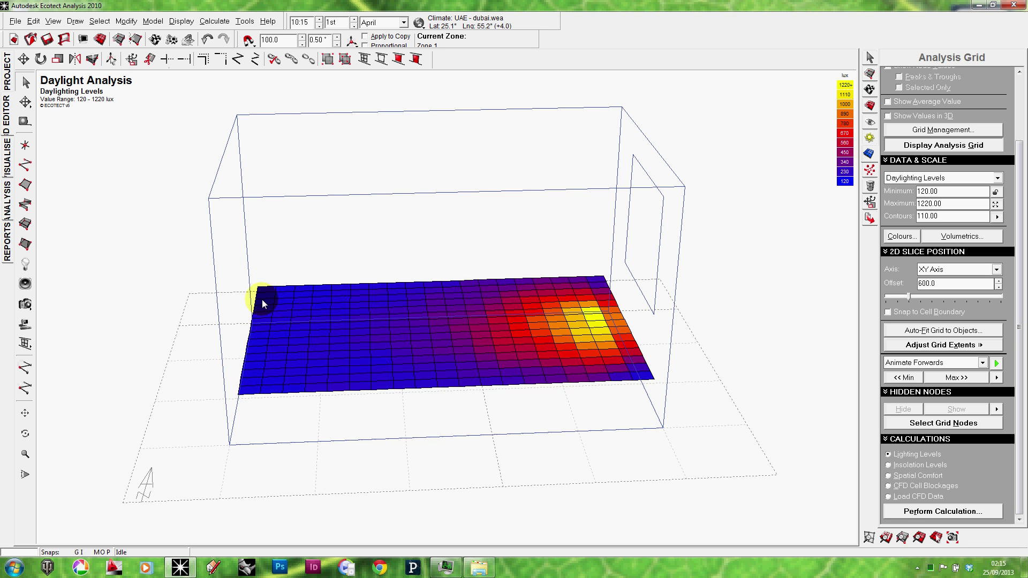
right_drag(234, 408, 267, 395)
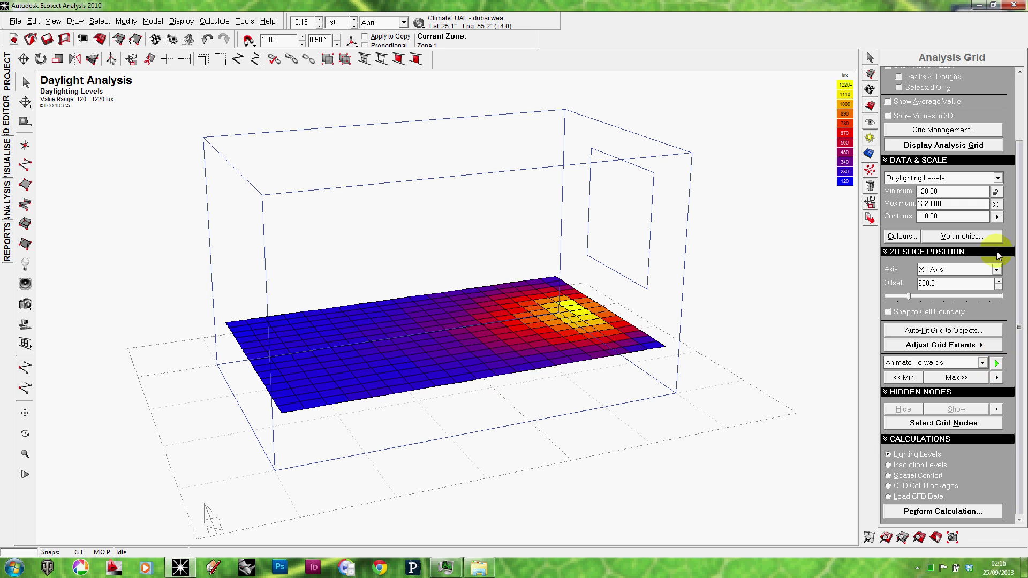
right_drag(459, 195, 681, 287)
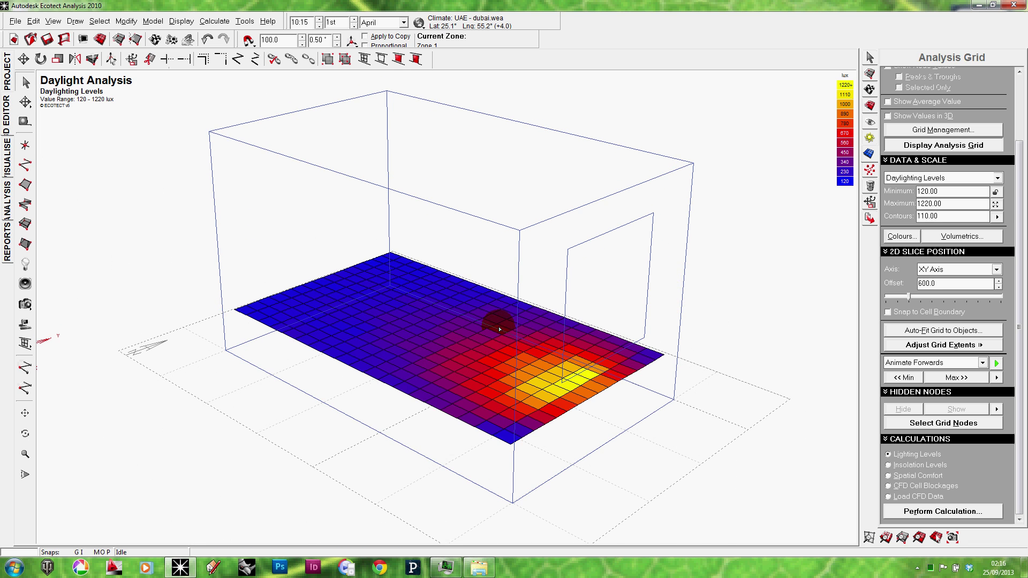
right_drag(603, 321, 507, 366)
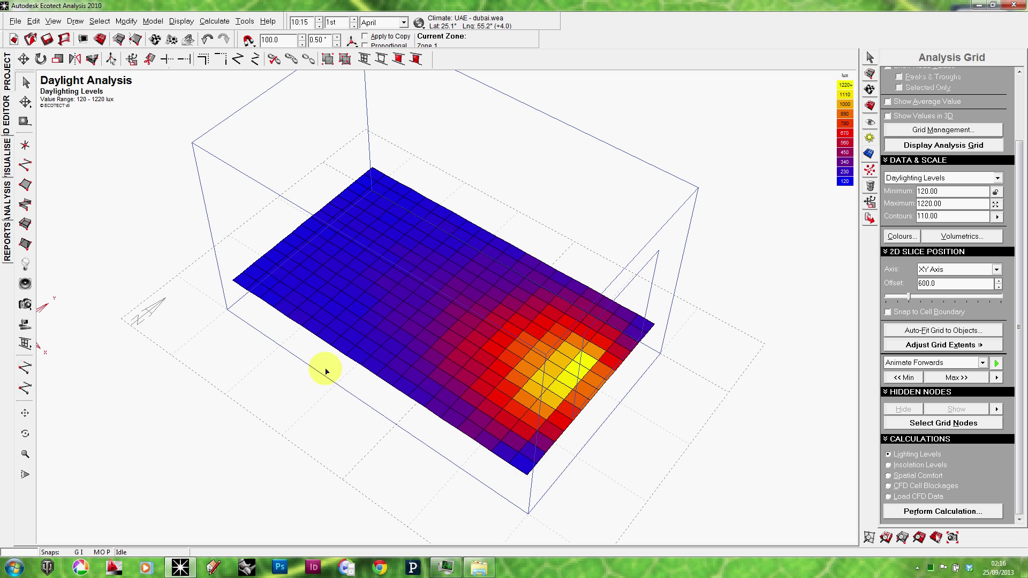
right_drag(420, 320, 459, 345)
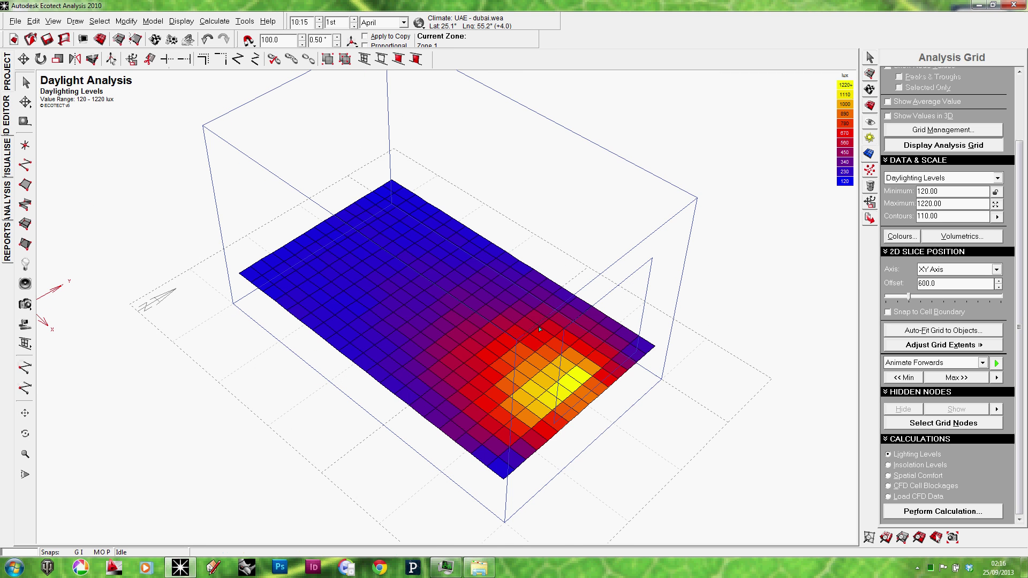
right_drag(540, 329, 616, 299)
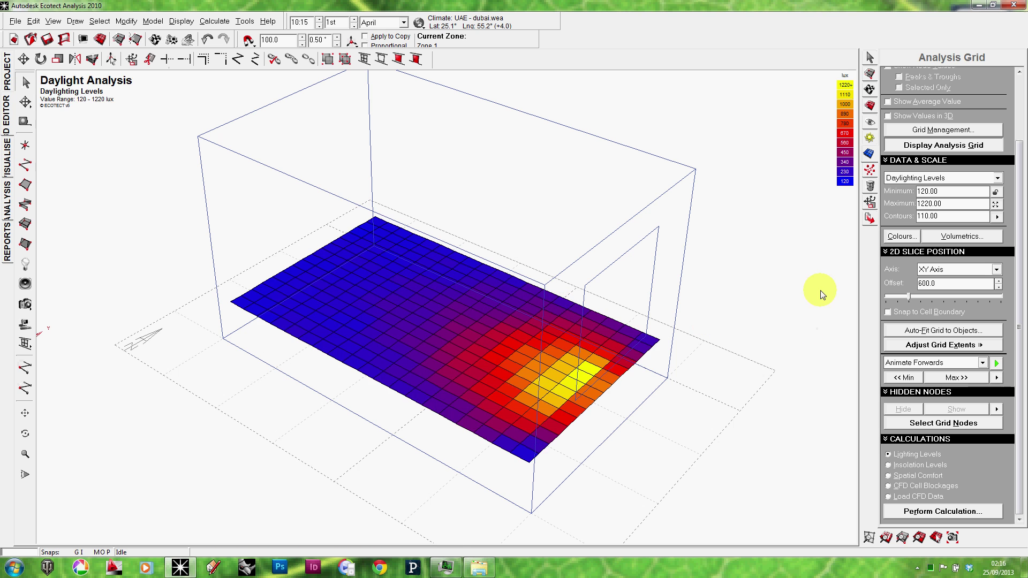
right_drag(689, 305, 589, 298)
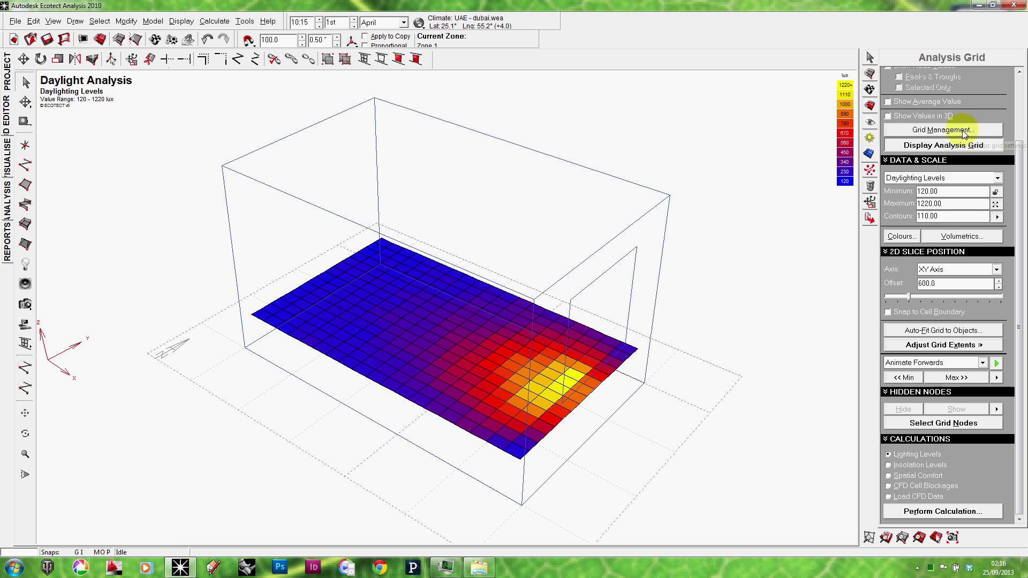
Set the analysis grid's number of cells to 50 in X, 30 in Y and 1 in Z
scroll(1022, 113, up, 3)
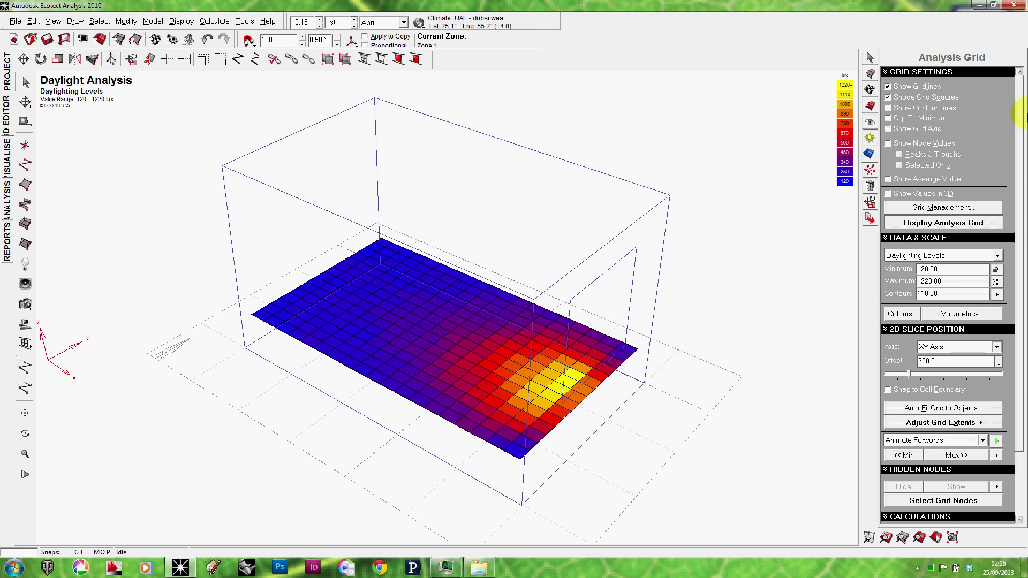
click(948, 209)
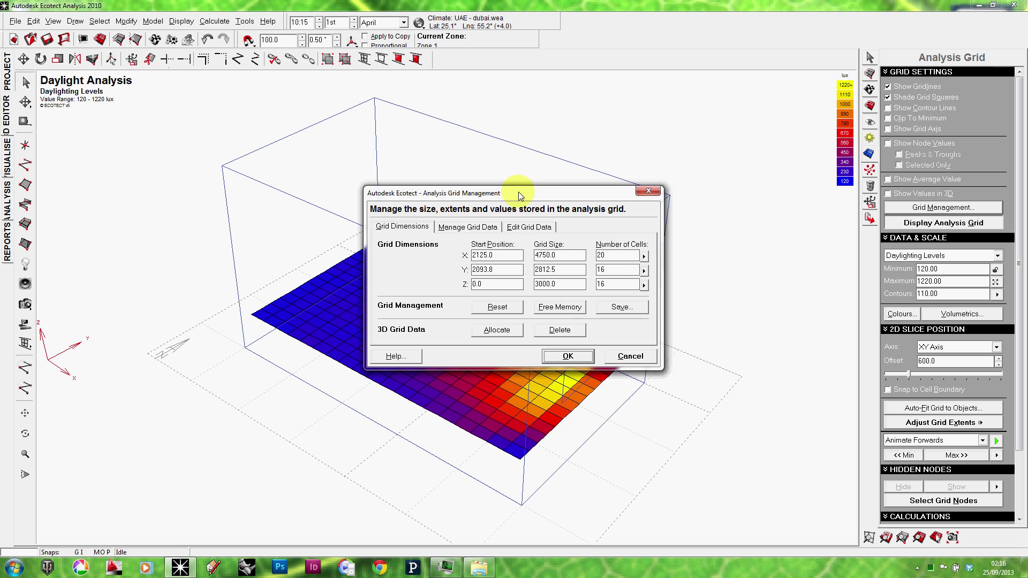
drag(518, 196, 646, 108)
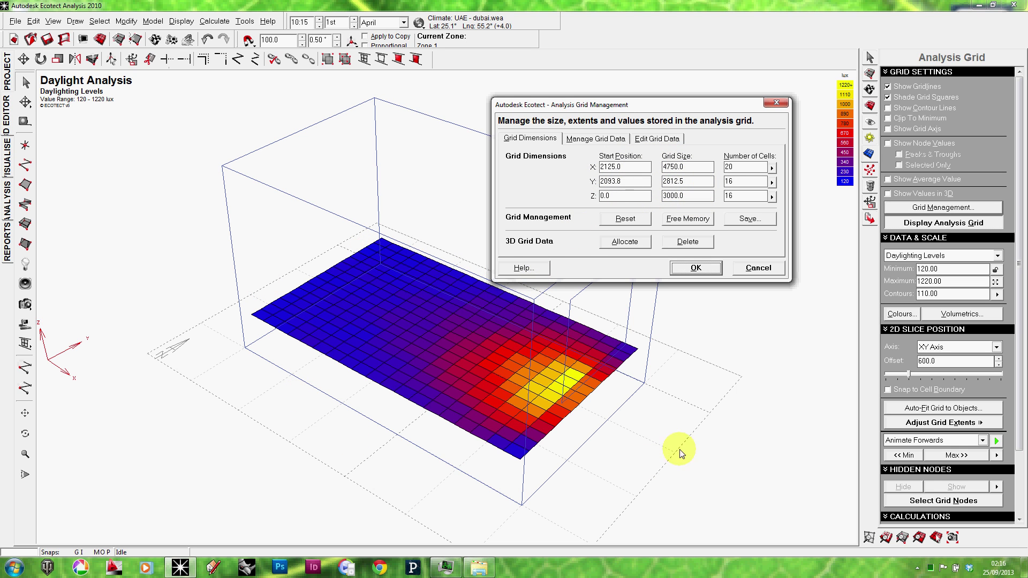
double_click(741, 167)
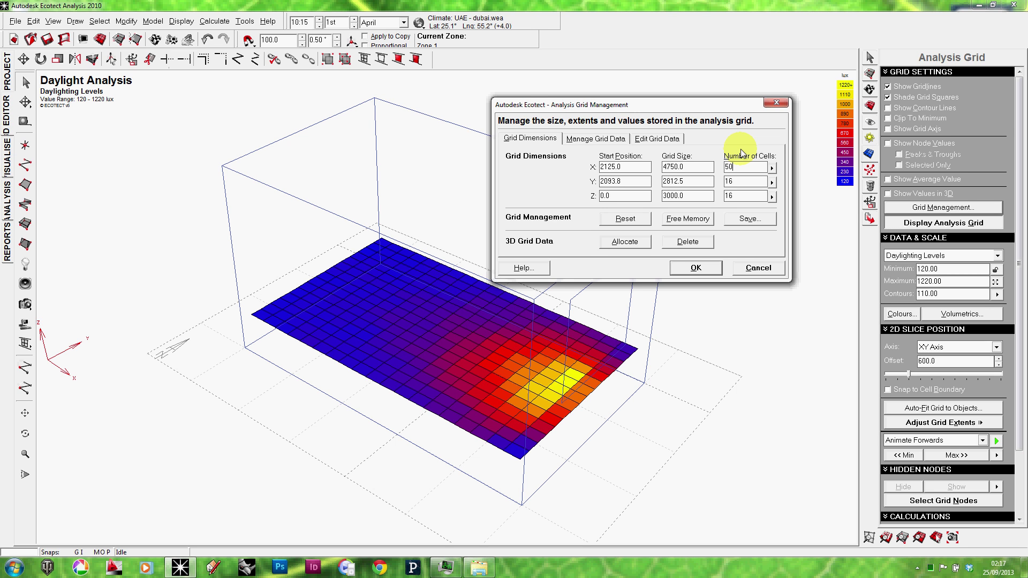
click(742, 166)
drag(751, 180, 713, 181)
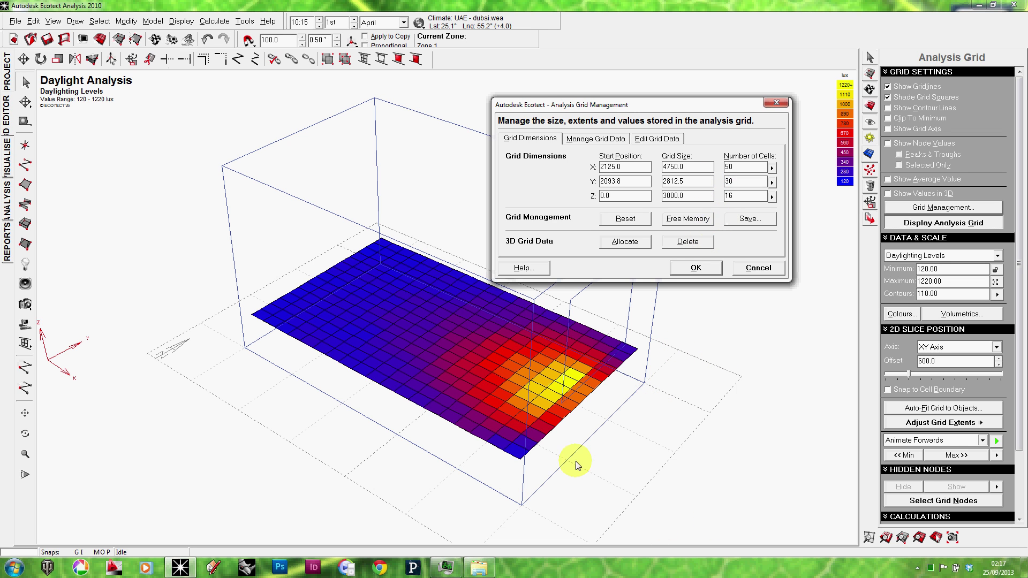
click(738, 195)
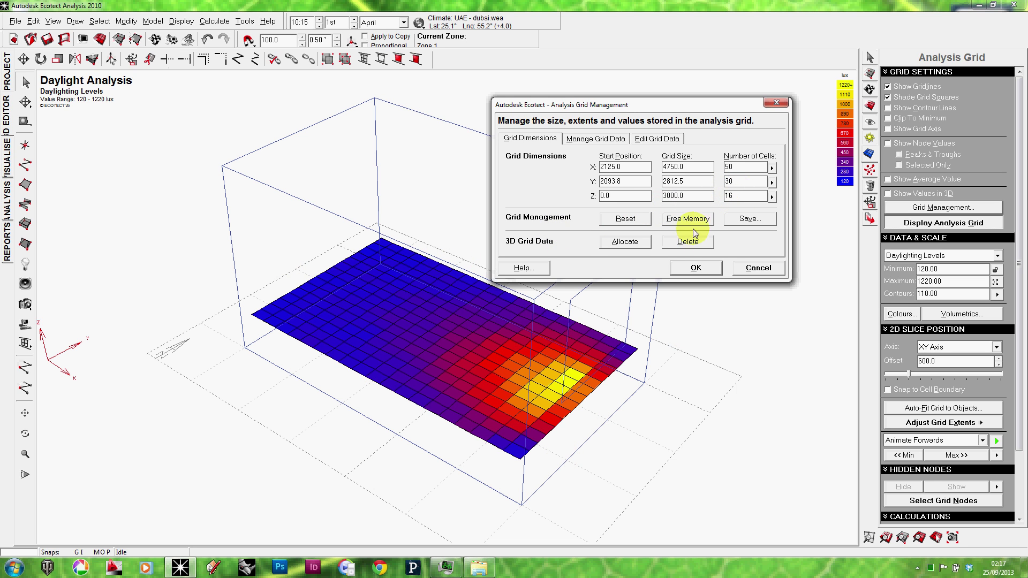
double_click(744, 196)
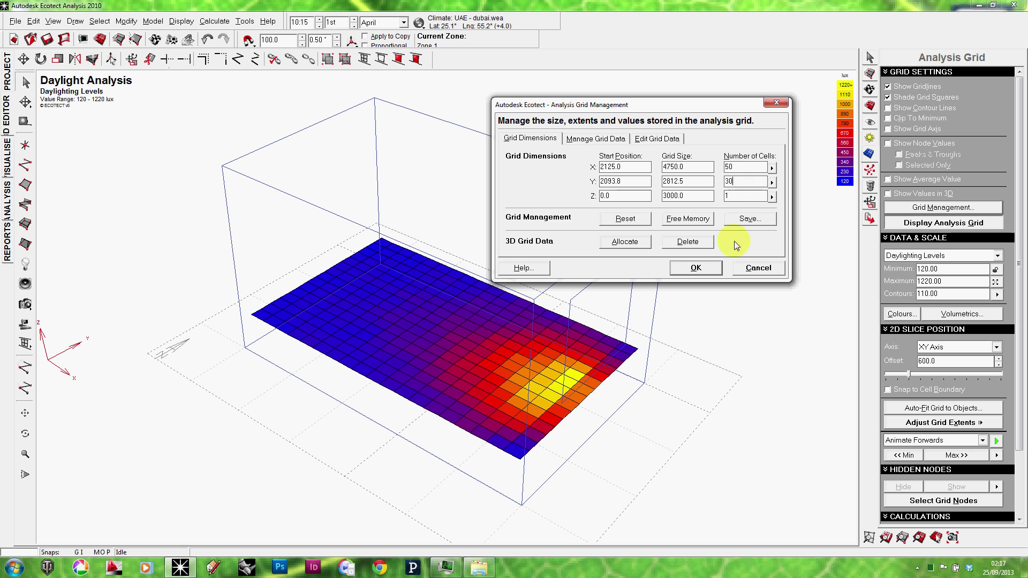
click(696, 268)
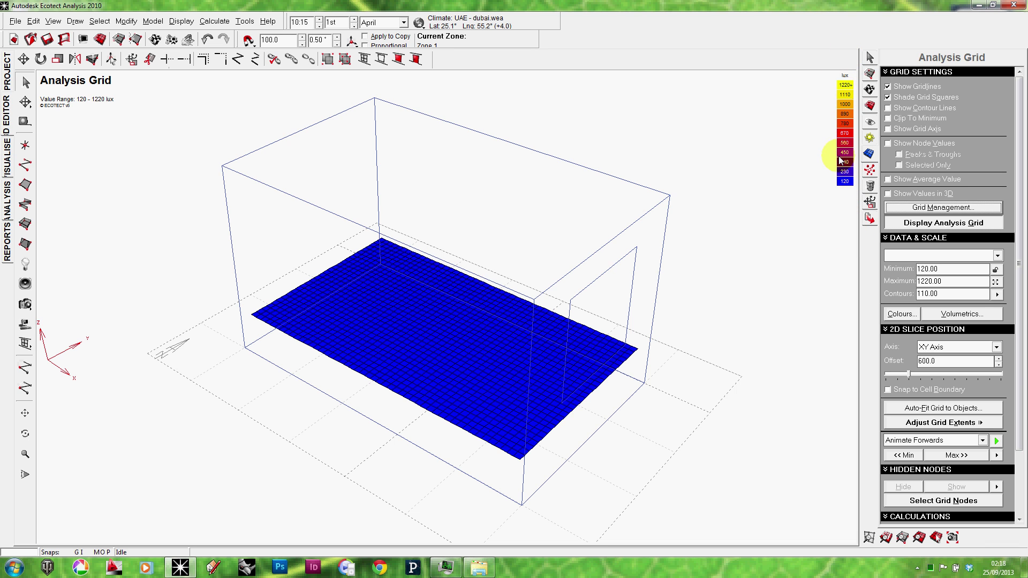
Calculate natural light levels over the refined analysis grid with medium precision, 11000 lux CIE Overcast Sky, average windows and increased accuracy mode
mouse_move(702, 259)
right_down()
mouse_move(714, 245)
mouse_move(708, 253)
right_up()
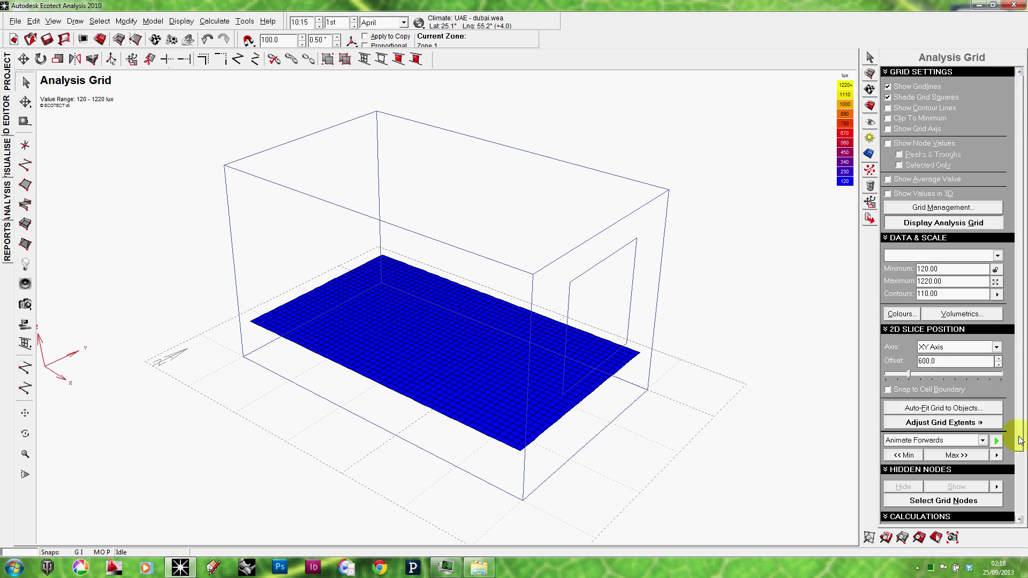
scroll(1020, 455, down, 3)
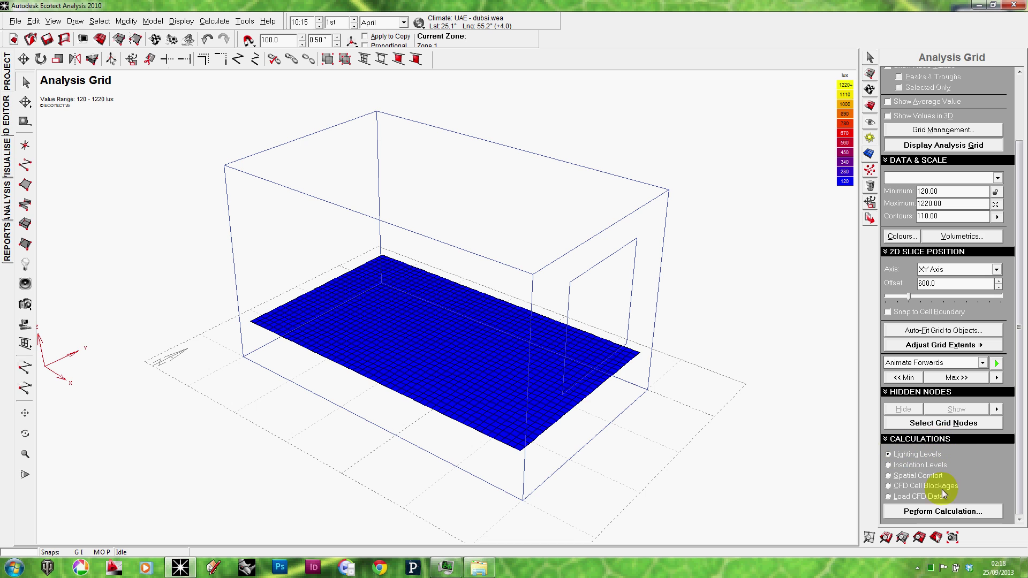
click(930, 511)
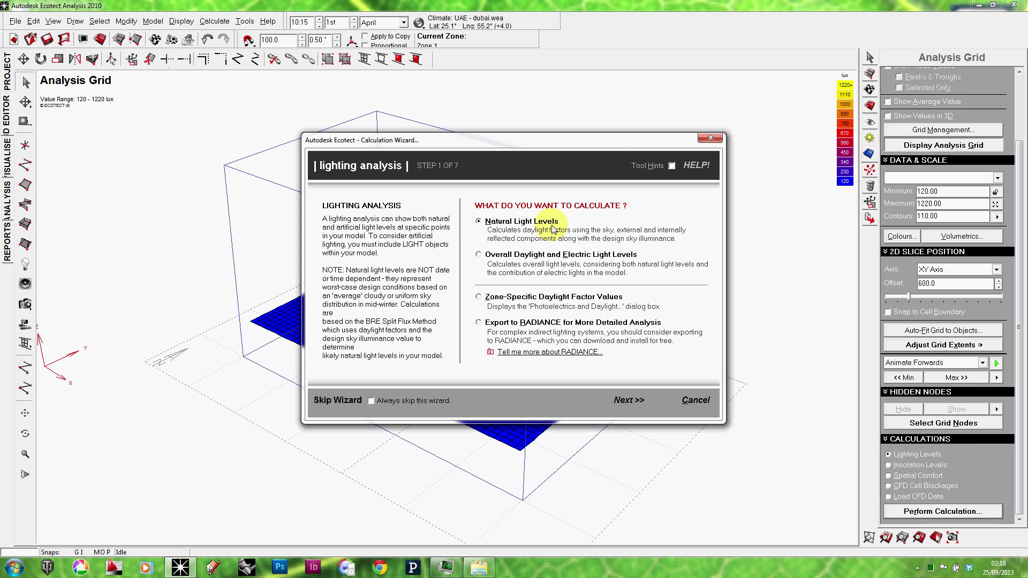
click(625, 404)
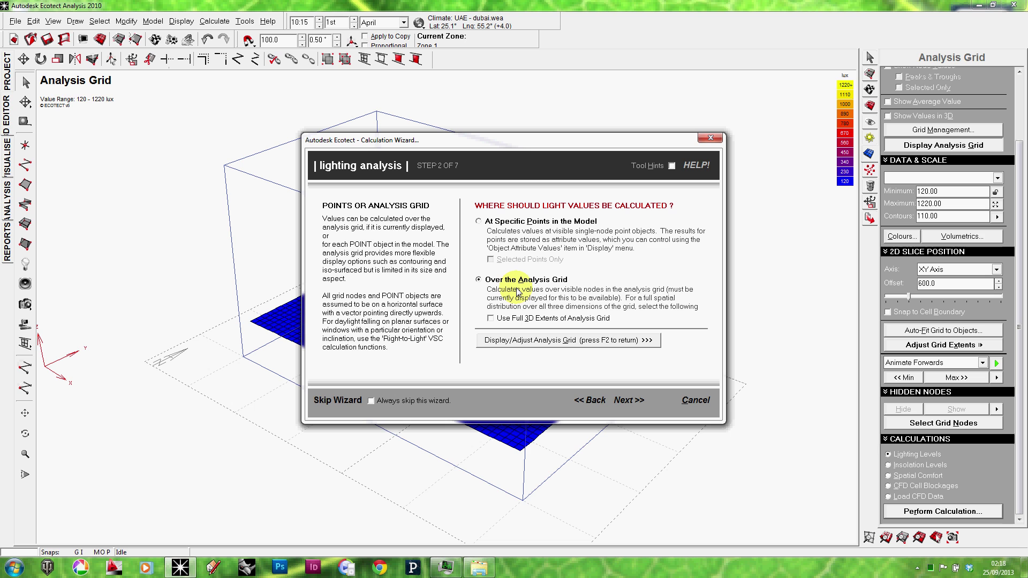
click(633, 401)
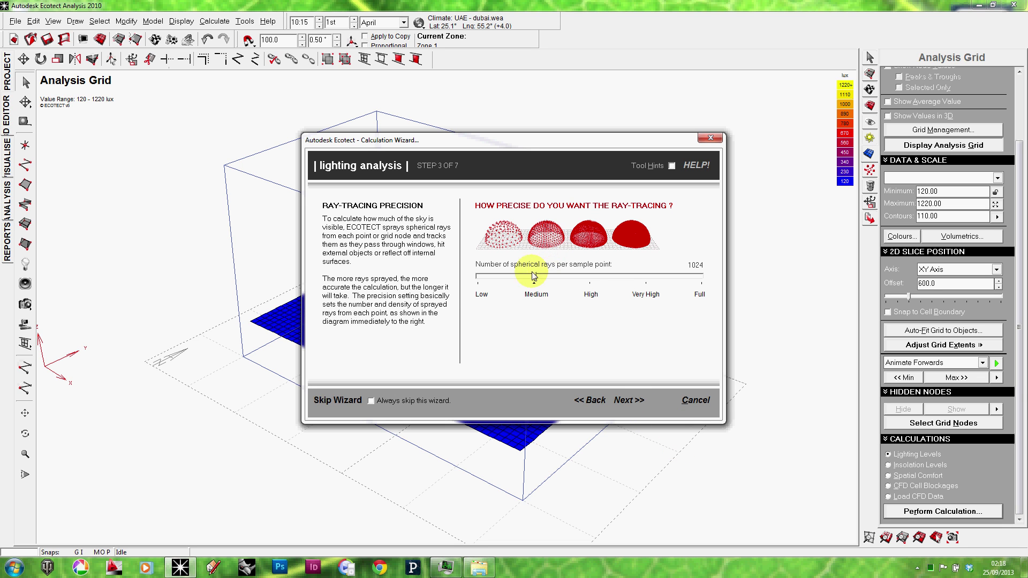
click(630, 401)
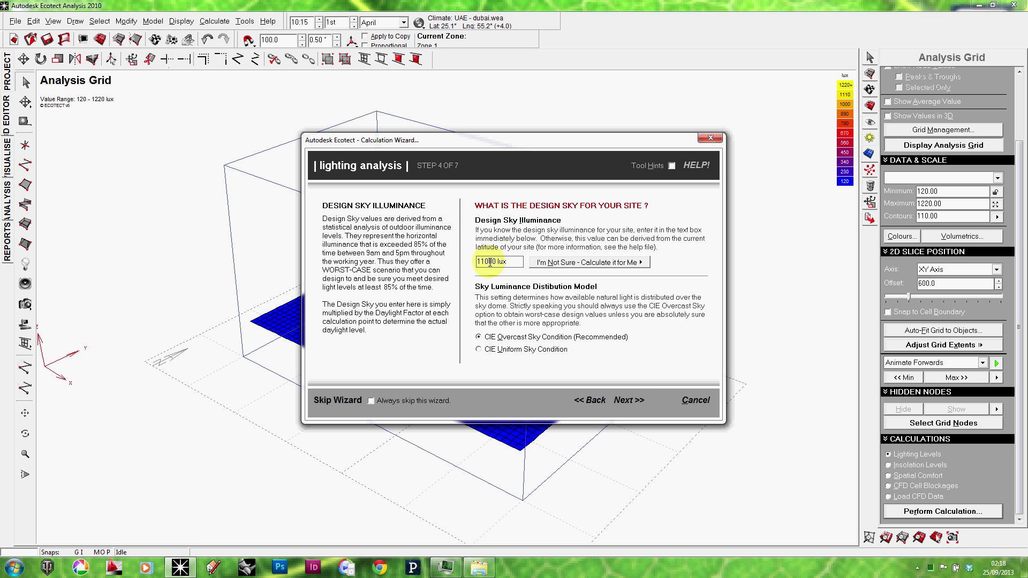
click(632, 401)
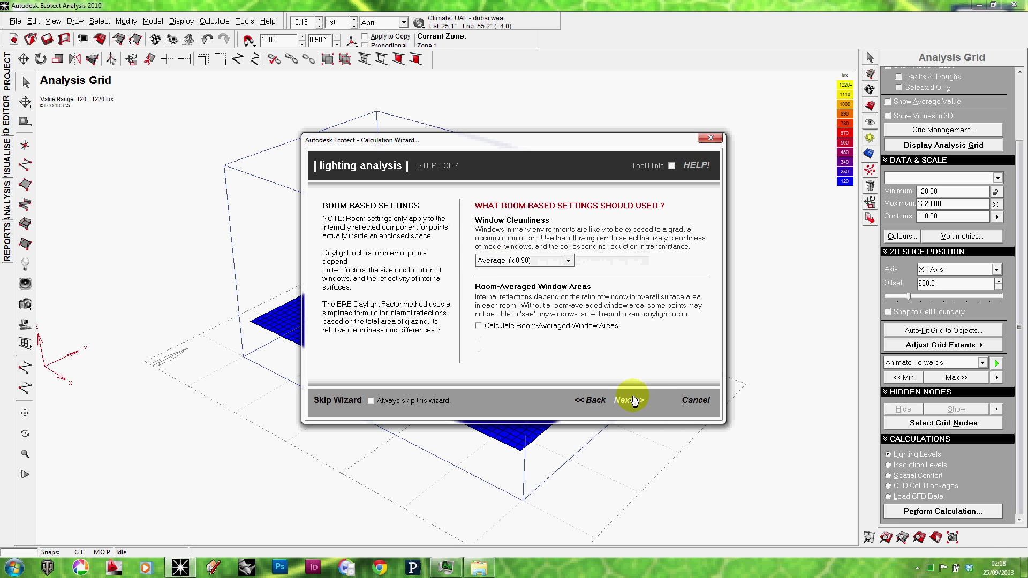
click(633, 401)
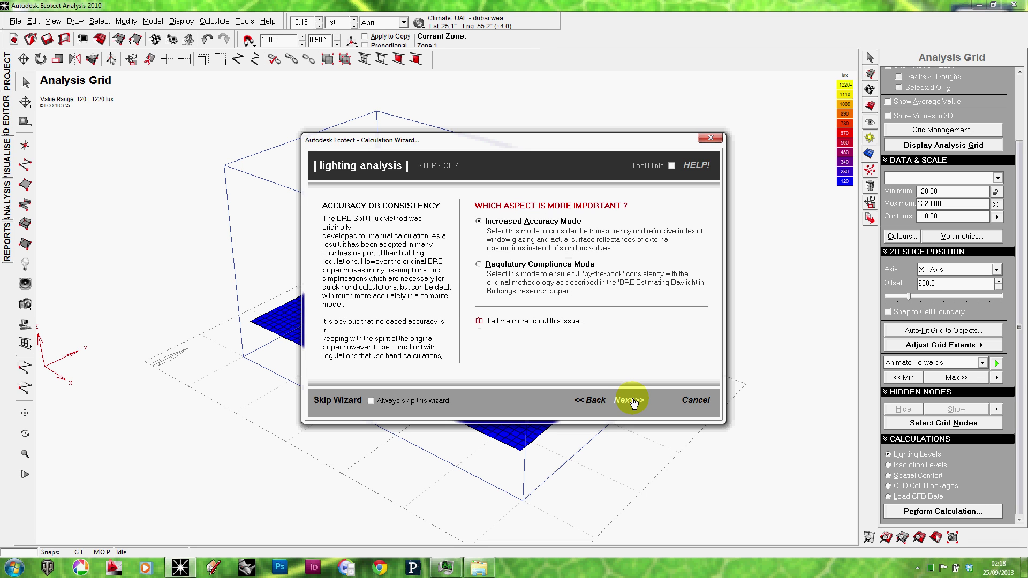
click(633, 401)
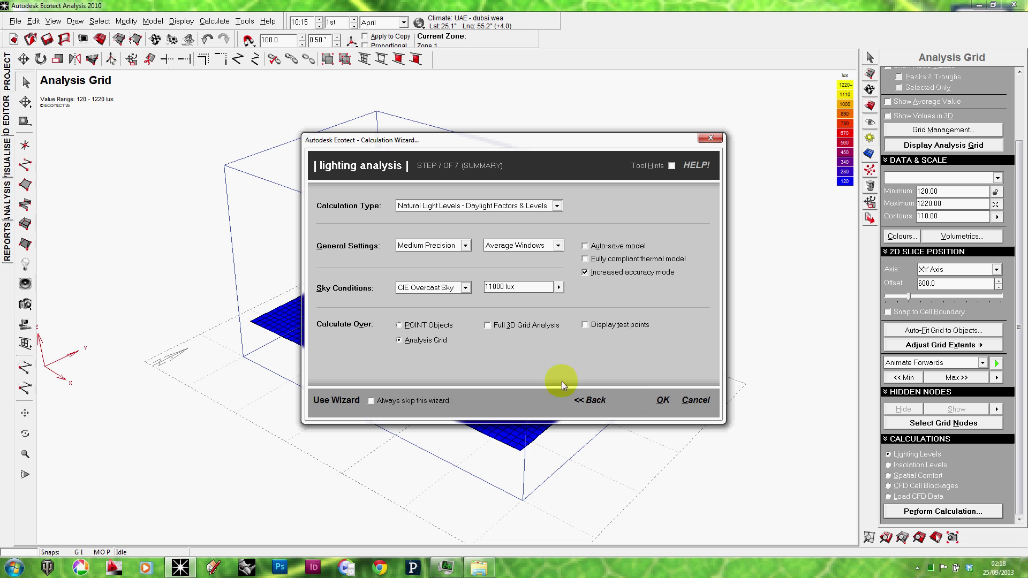
click(663, 401)
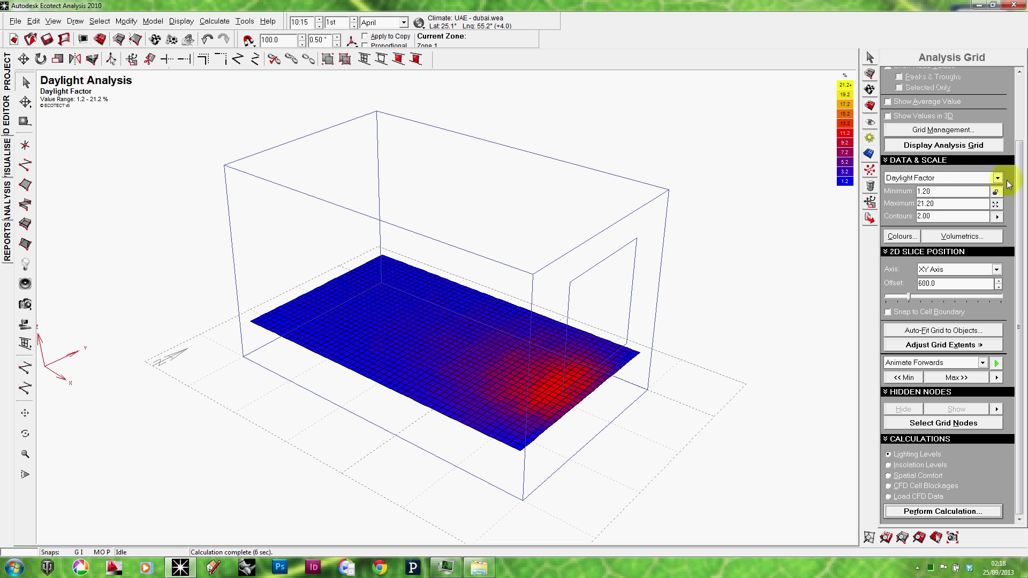
Switch the grid data to Daylighting Levels and examine their distribution across the zone from above
click(957, 180)
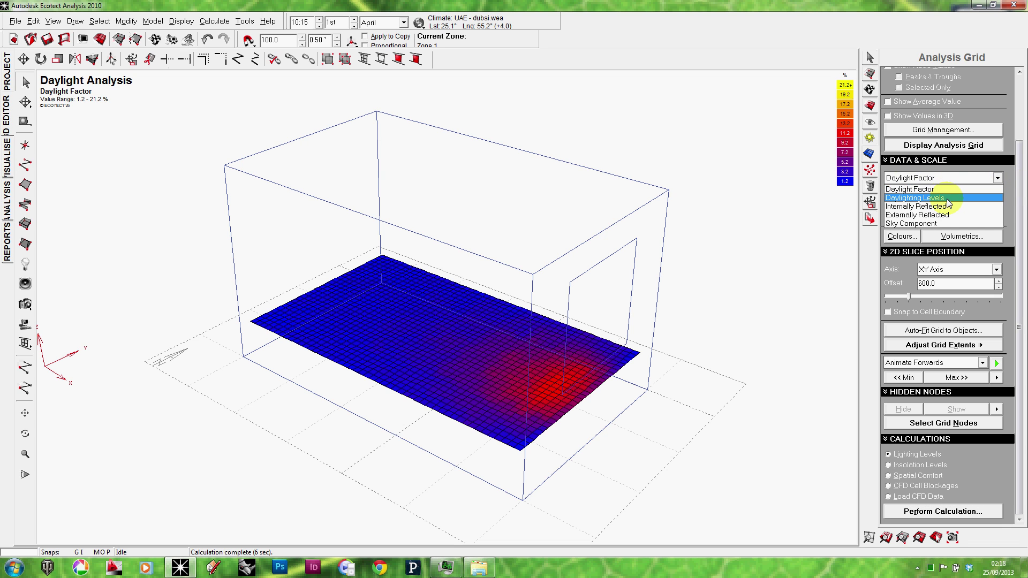
click(946, 198)
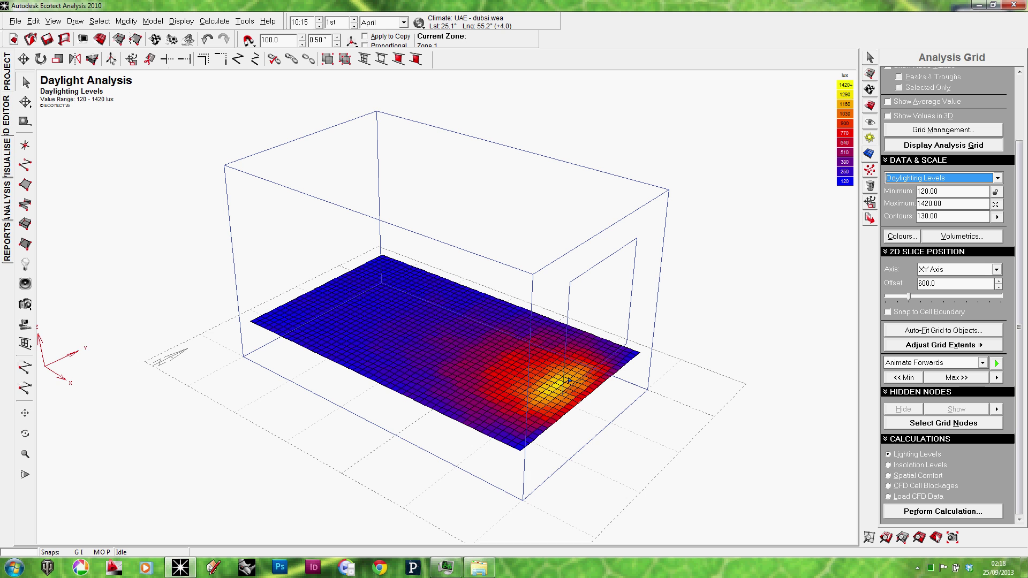
right_drag(577, 377, 543, 348)
key(F5)
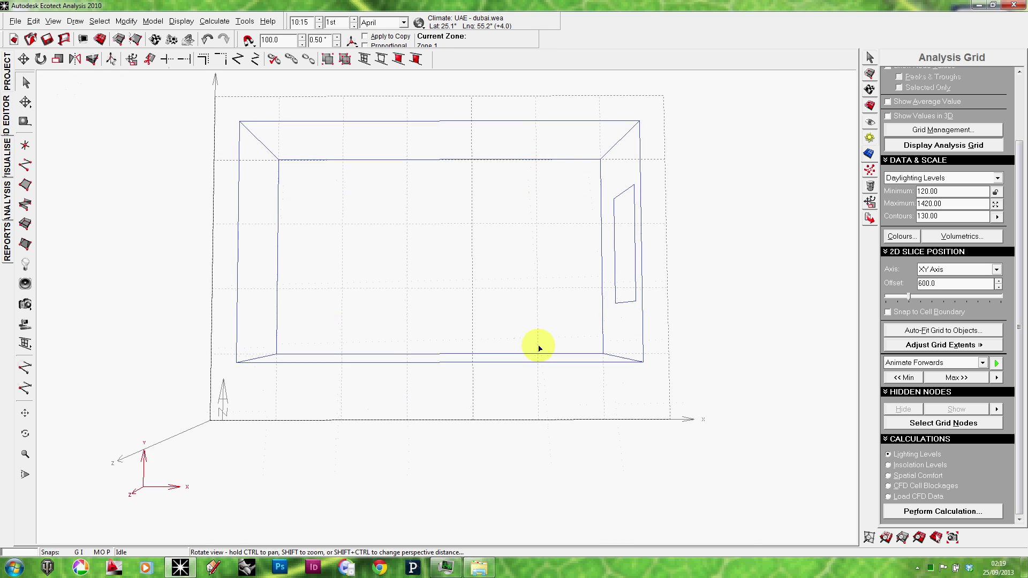
middle_drag(527, 289, 546, 307)
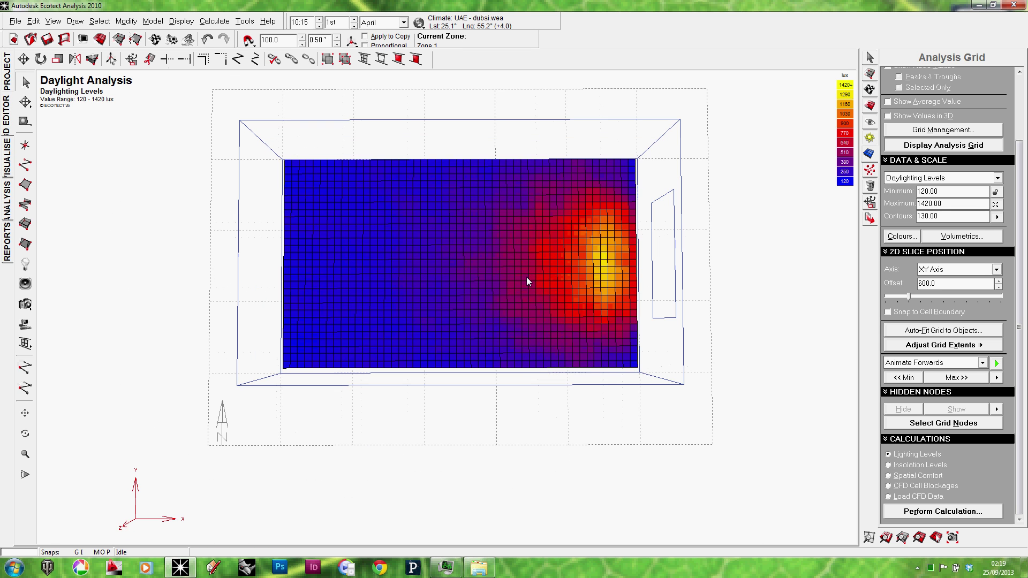
scroll(544, 241, up, 1)
middle_drag(544, 240, 543, 258)
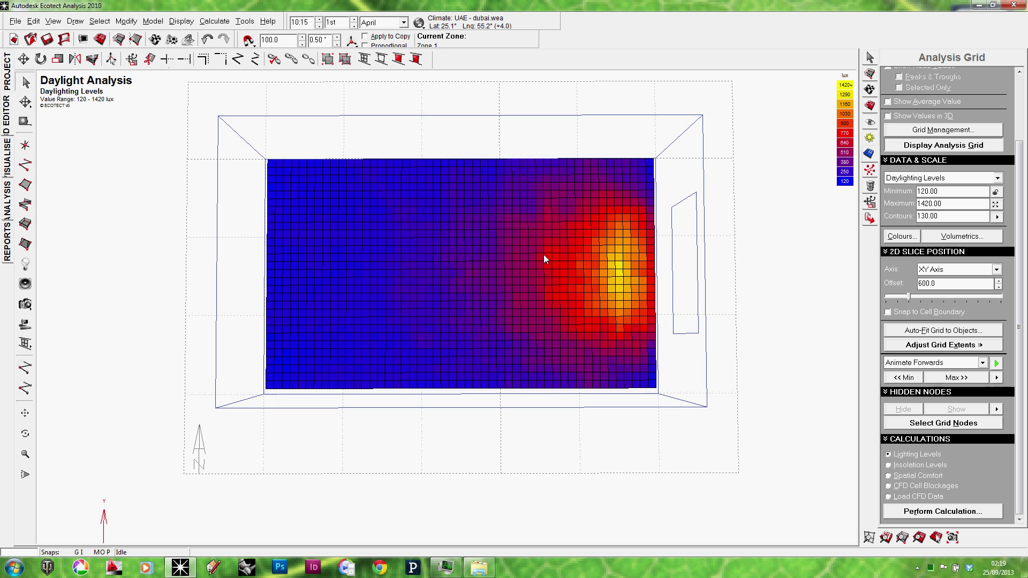
right_drag(544, 259, 541, 257)
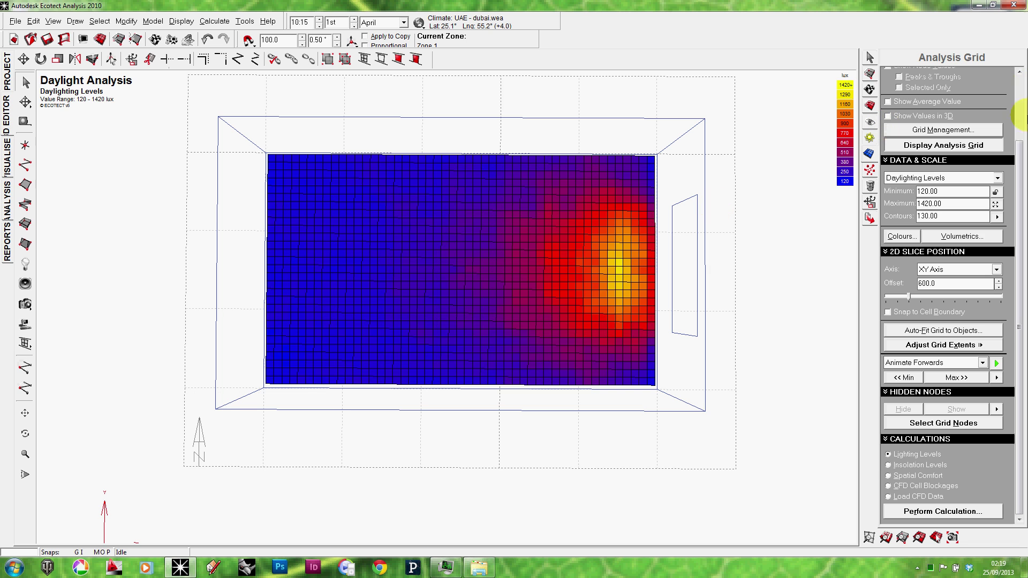
Turn on contour lines for the analysis grid and briefly check the average value display
scroll(1016, 160, up, 3)
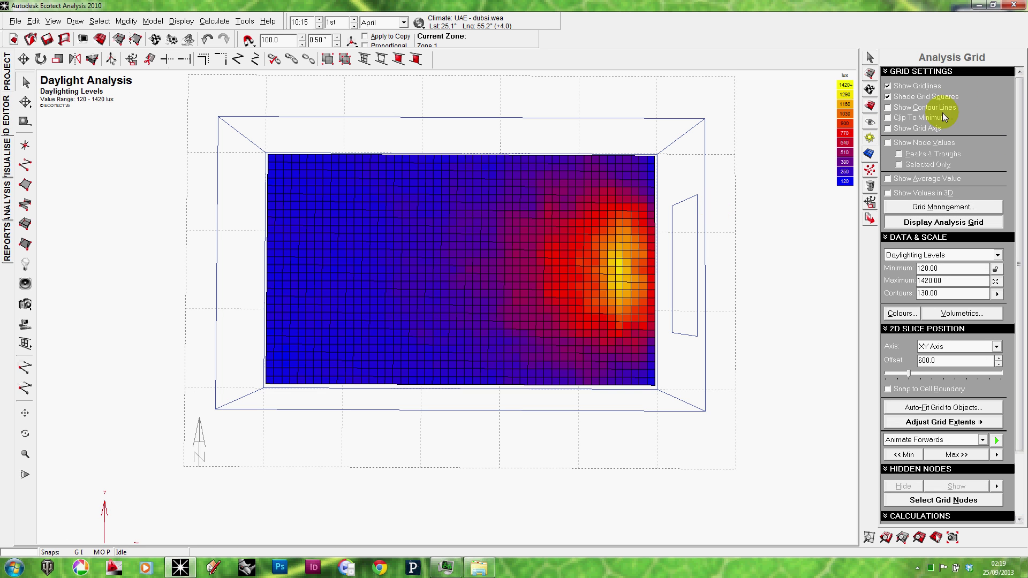
click(902, 108)
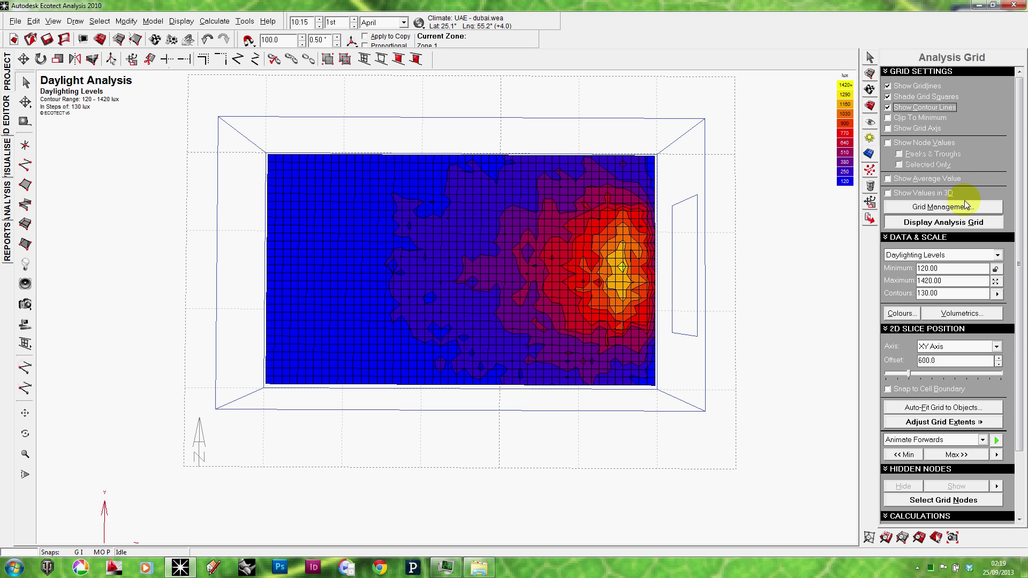
click(904, 181)
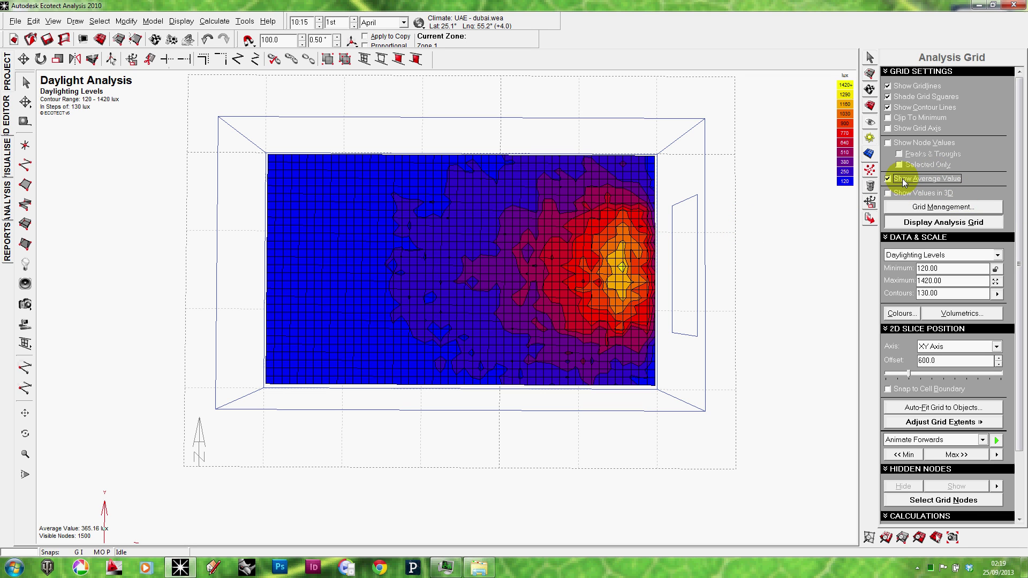
click(909, 180)
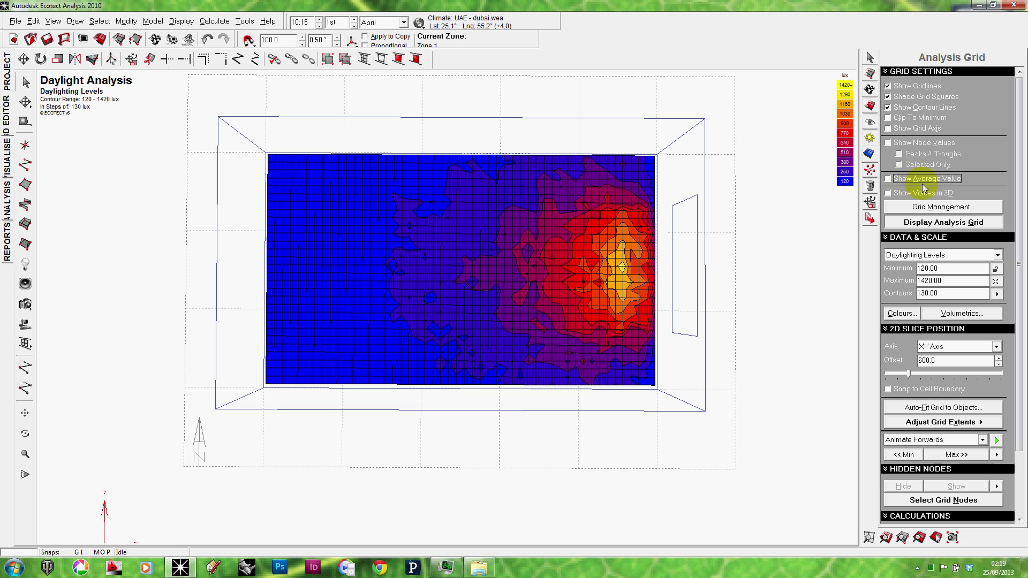
Show the node values on the grid, inspect them up close towards the window, and hide them again
click(913, 144)
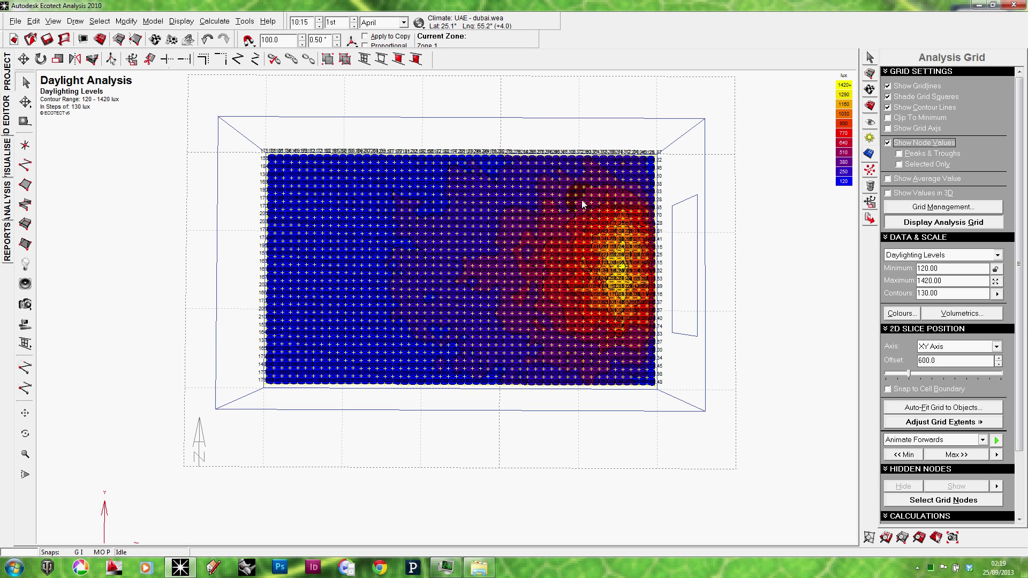
middle_drag(586, 221, 589, 222)
scroll(631, 271, up, 1)
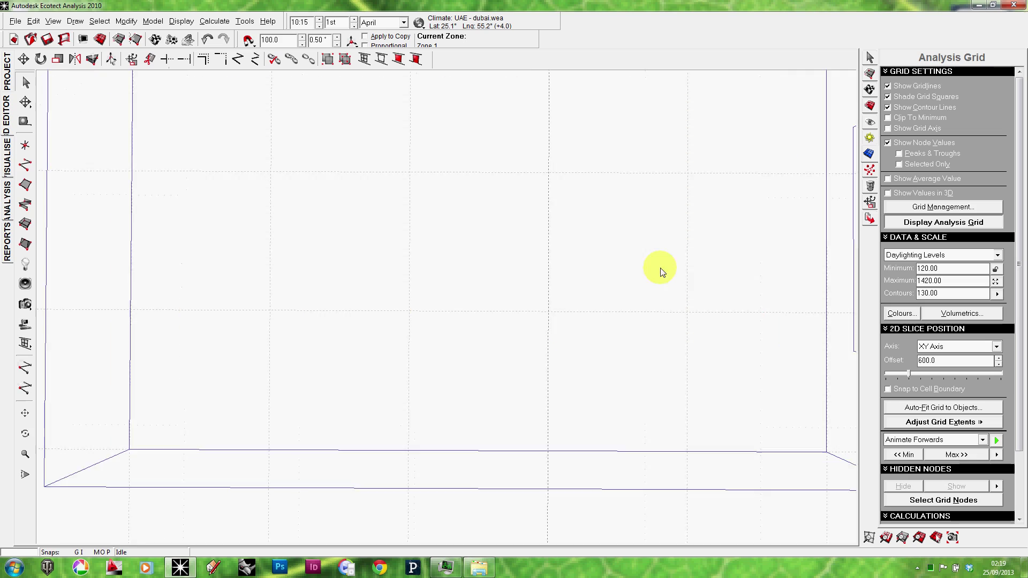
scroll(666, 273, up, 1)
scroll(669, 209, up, 1)
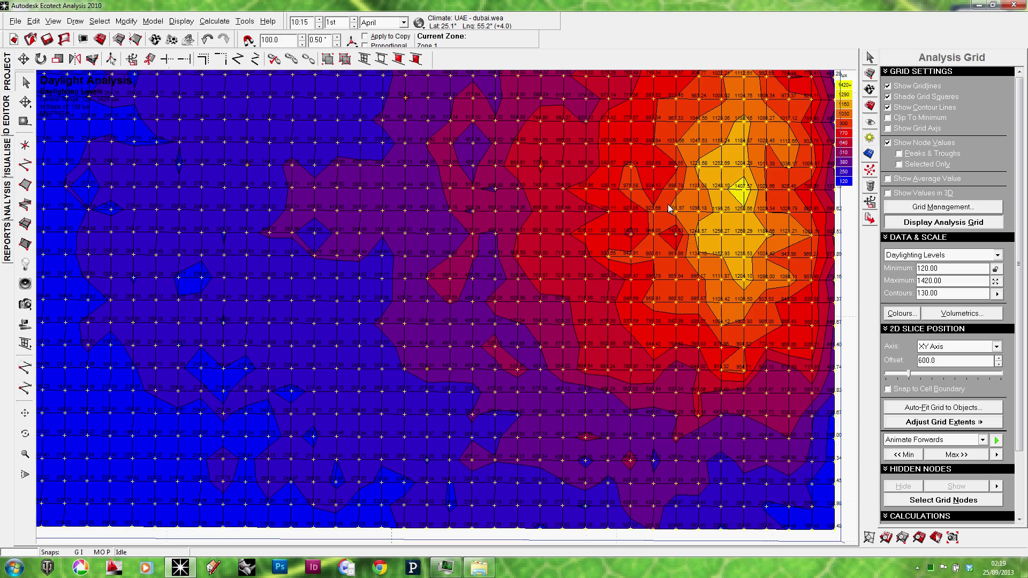
scroll(696, 194, up, 1)
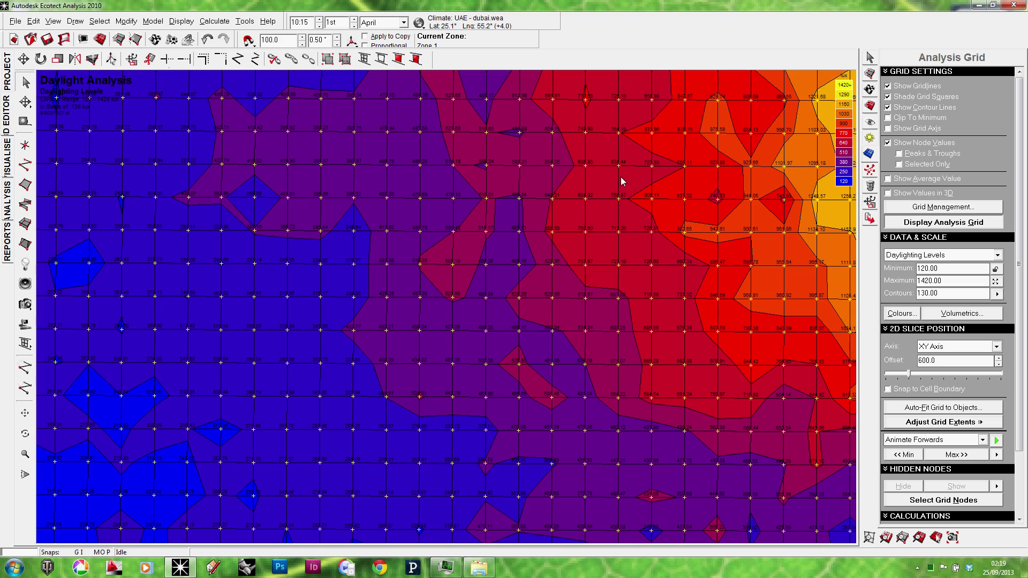
scroll(623, 201, down, 3)
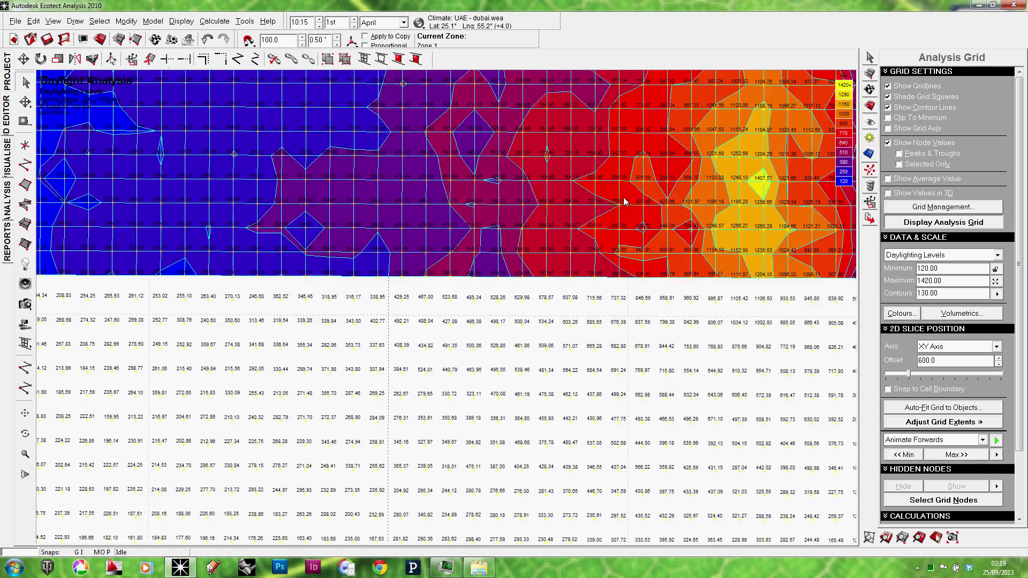
scroll(589, 229, down, 3)
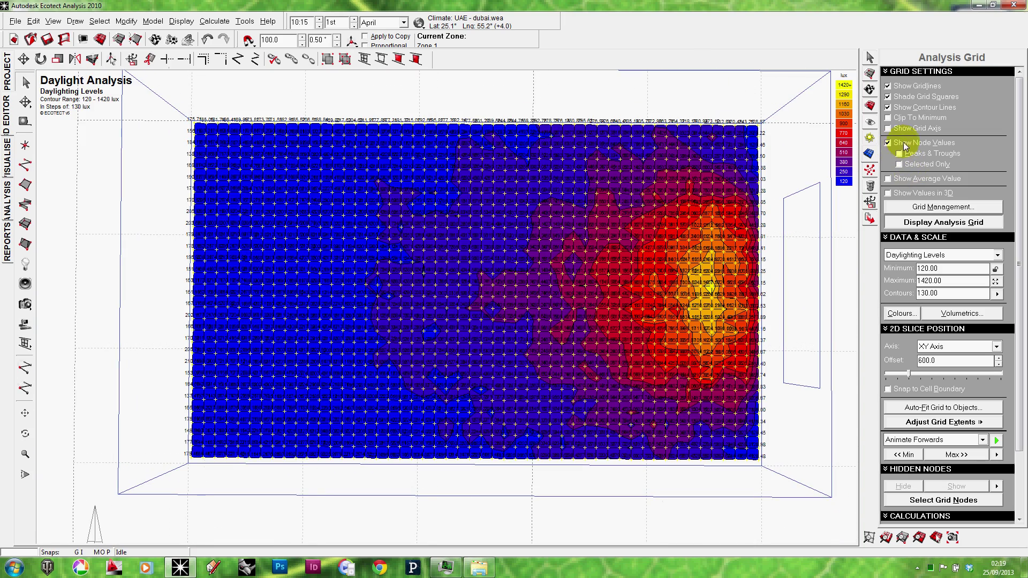
click(903, 147)
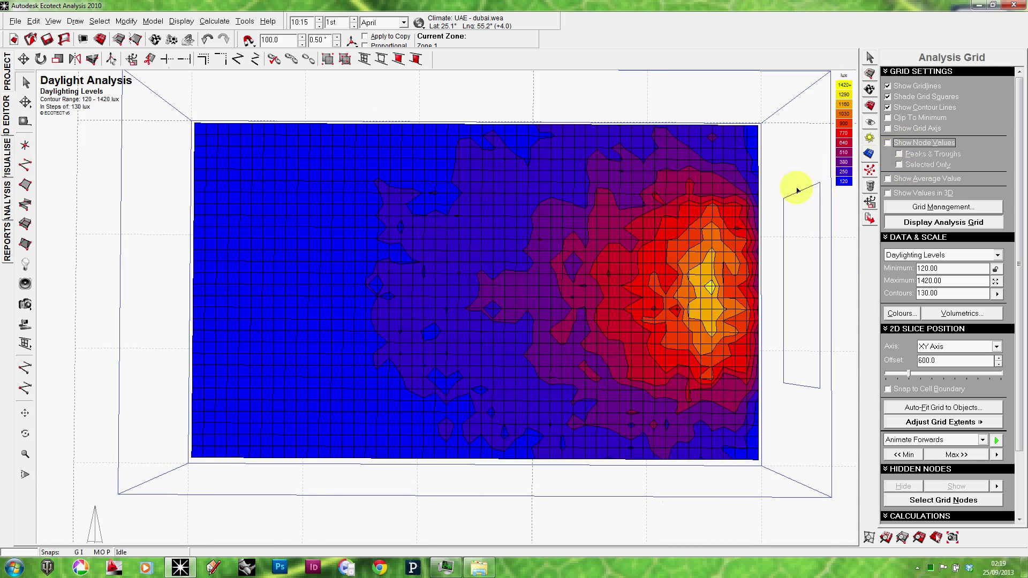
right_drag(791, 184, 585, 309)
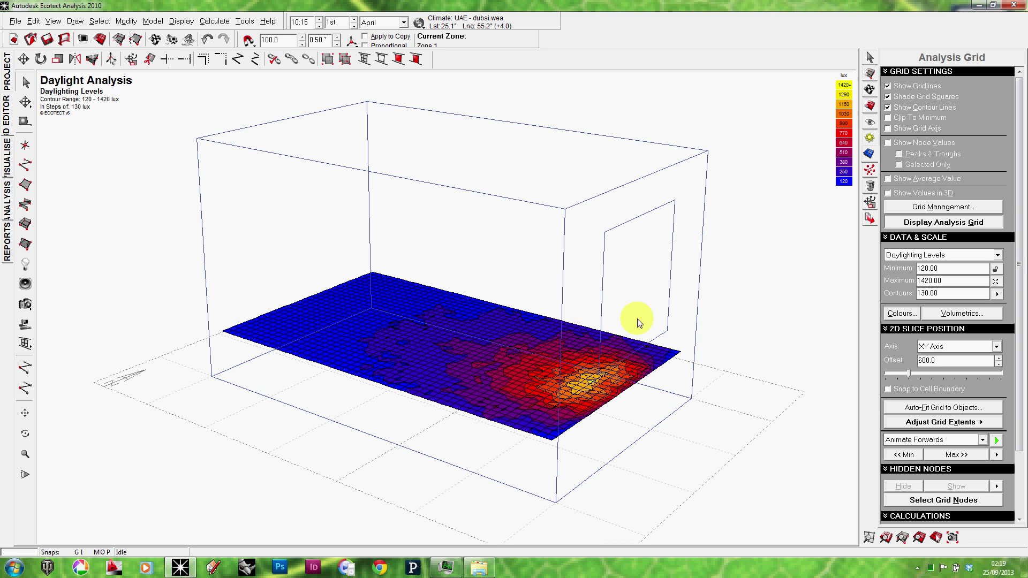
right_drag(584, 393, 578, 383)
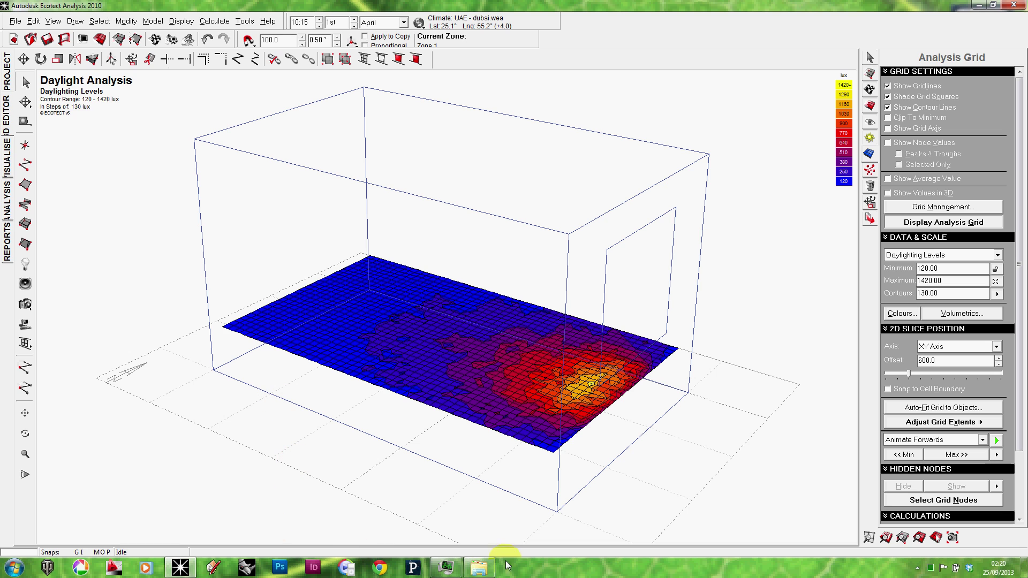
click(940, 566)
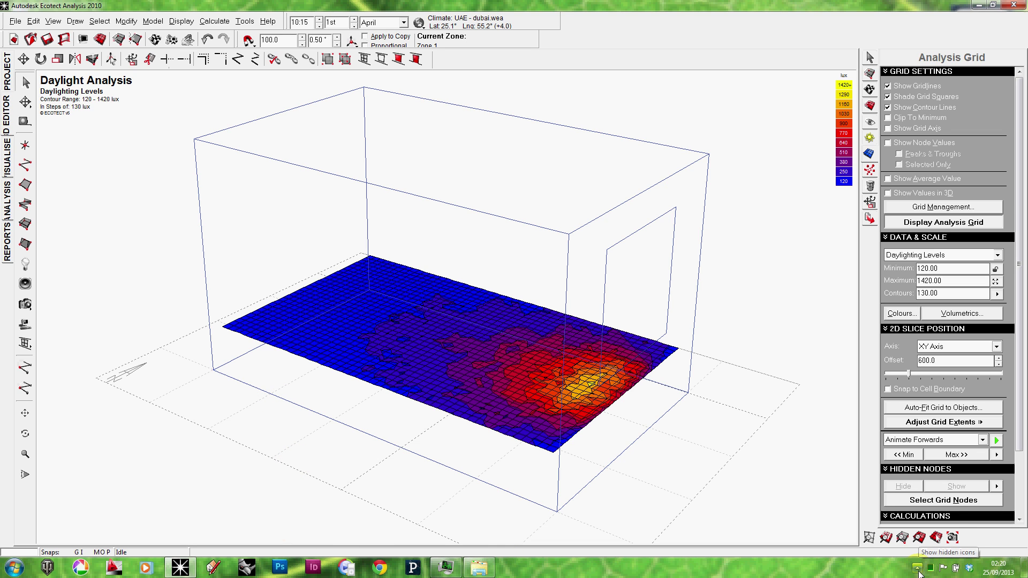
click(918, 570)
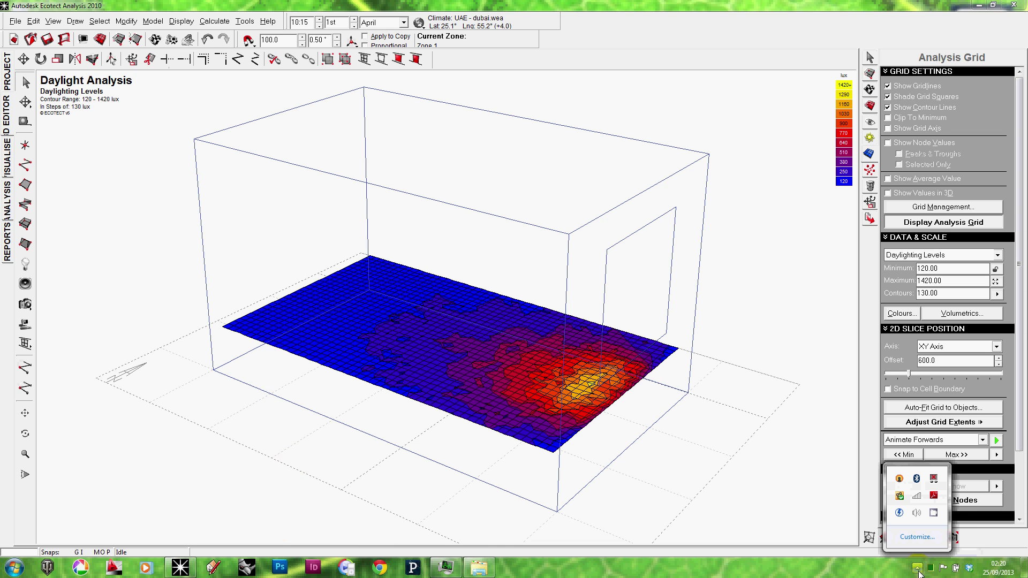
click(934, 512)
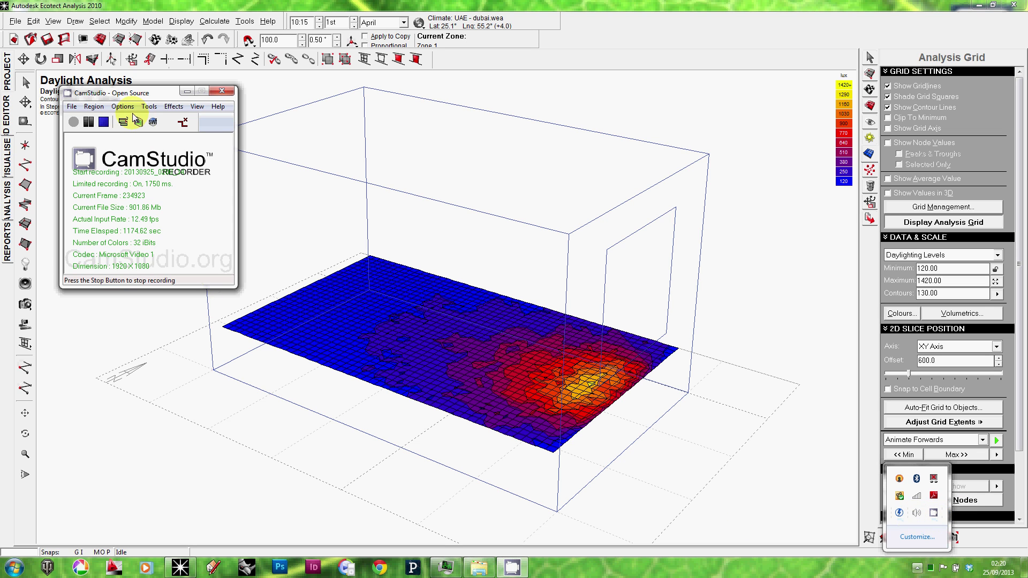